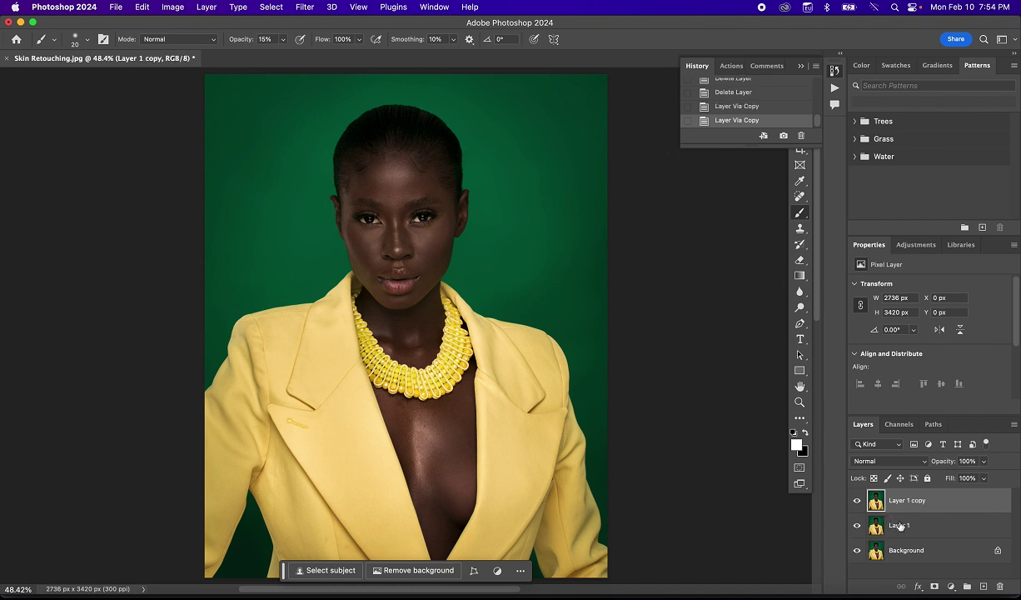
Rename Layer 1 as Smooth and Layer 1 copy as Texture.
{"action": "left_click", "coordinate": [900, 528]}
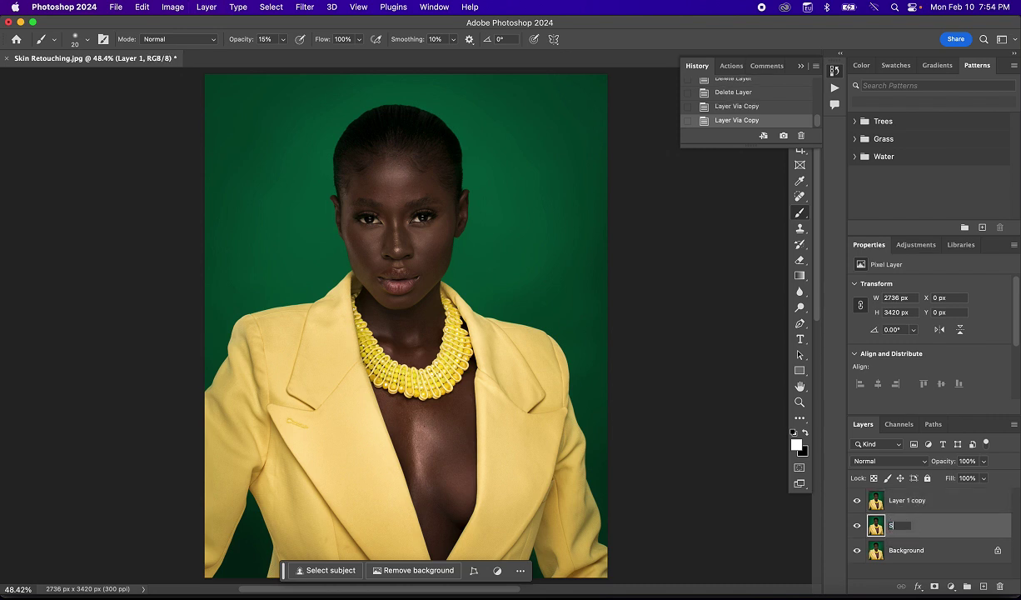
{"action": "type", "text": "Smooth"}
{"action": "key", "text": "Return"}
{"action": "double_click", "coordinate": [914, 500]}
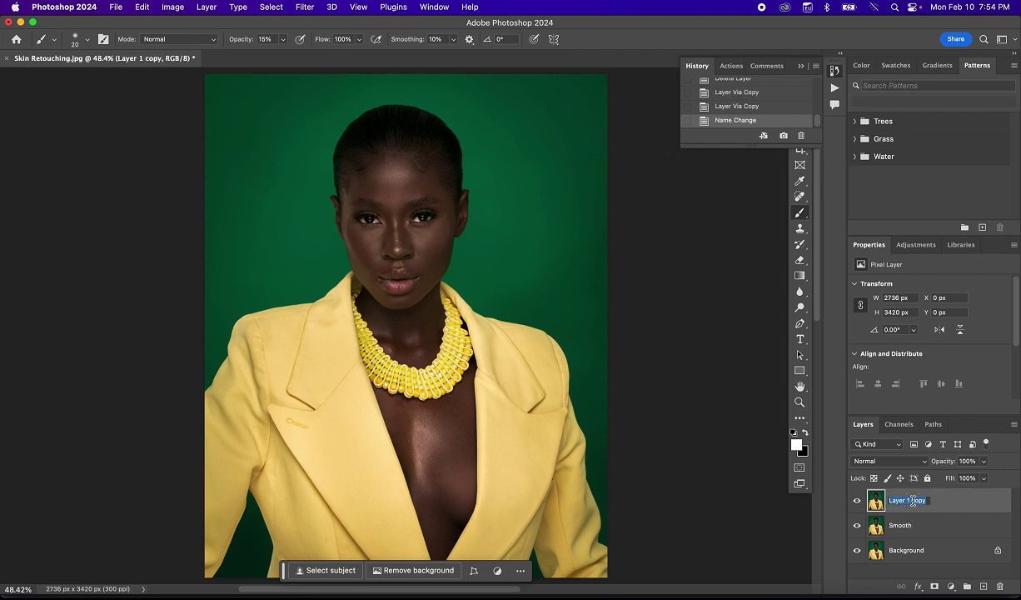
{"action": "type", "text": "Texture"}
{"action": "key", "text": "Return"}
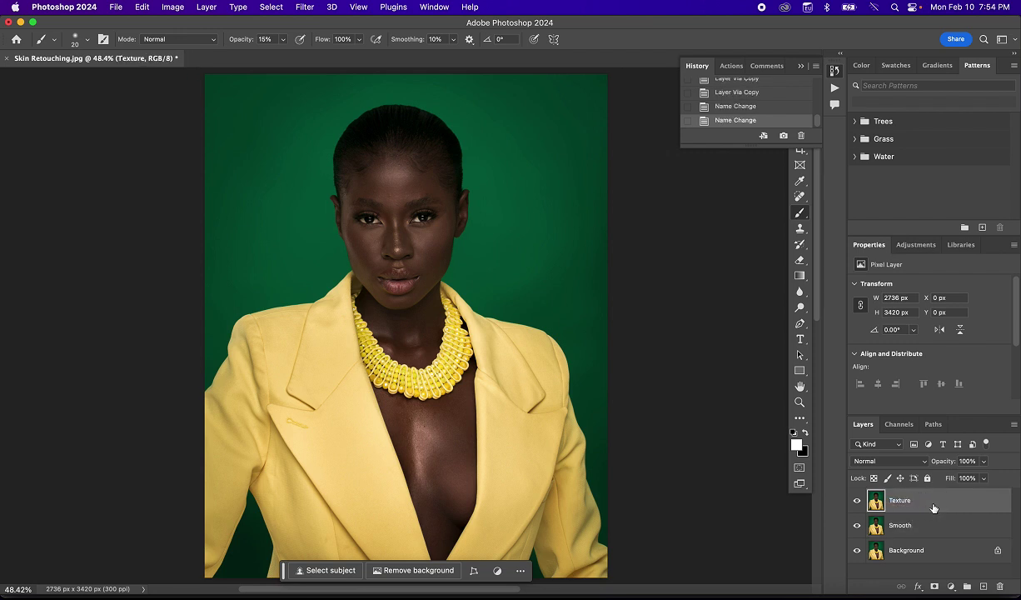
Hide the Texture layer and apply a Gaussian Blur with a 2.0-pixel radius to the Smooth layer.
{"action": "left_click", "coordinate": [857, 501]}
{"action": "left_click", "coordinate": [902, 523]}
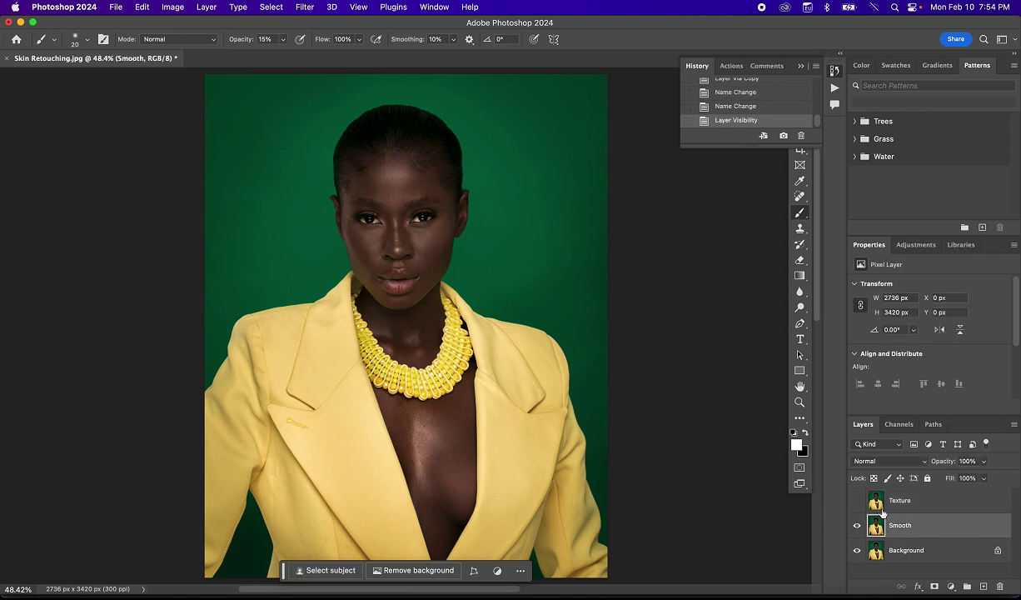
{"action": "key", "text": "super+1"}
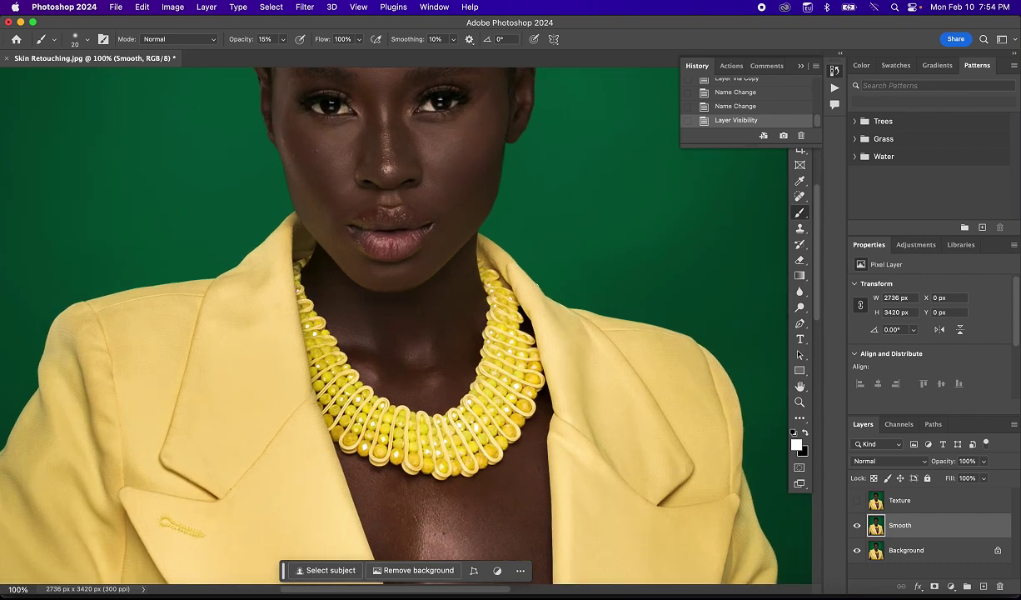
{"action": "left_click_drag", "start_coordinate": [497, 243], "coordinate": [488, 353]}
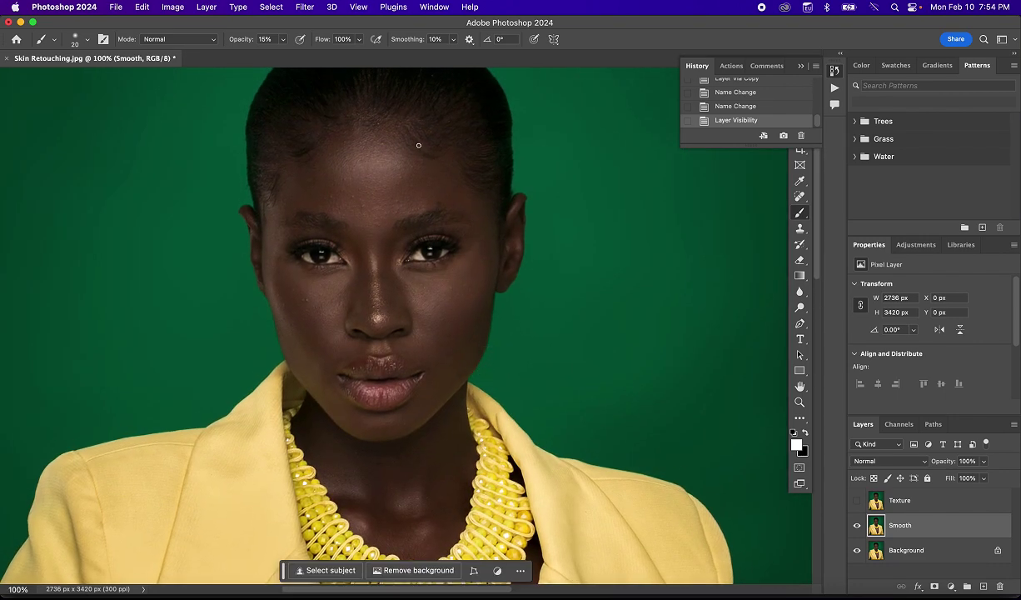
{"action": "left_click", "coordinate": [306, 9]}
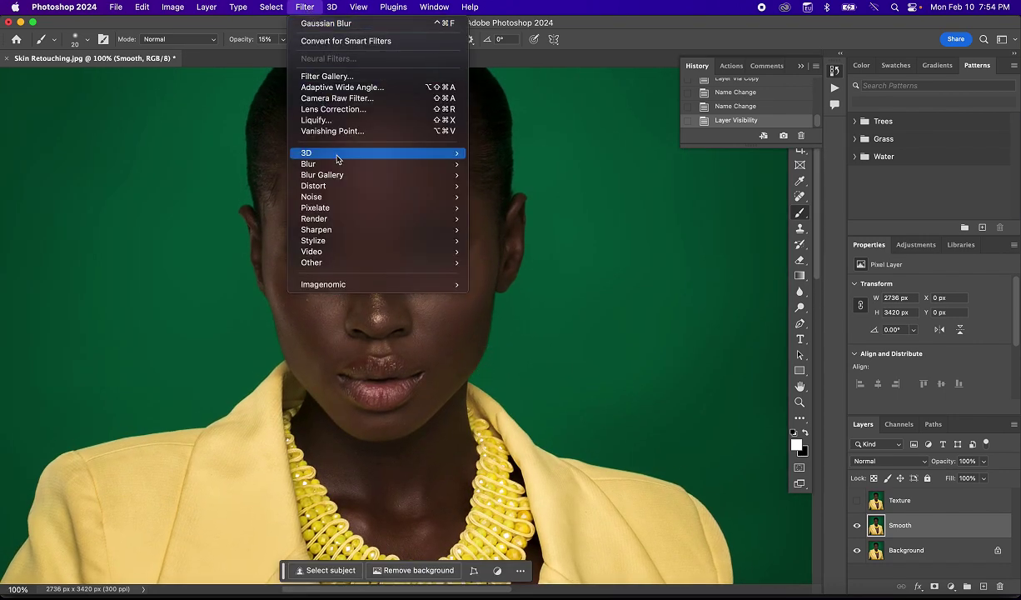
{"action": "mouse_move", "coordinate": [339, 165]}
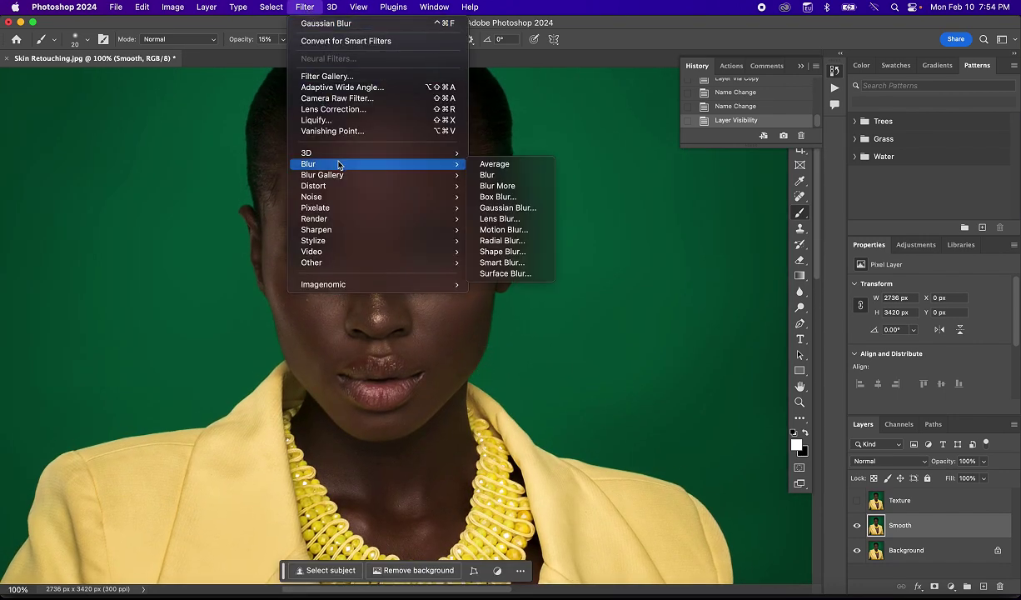
{"action": "left_click", "coordinate": [492, 210]}
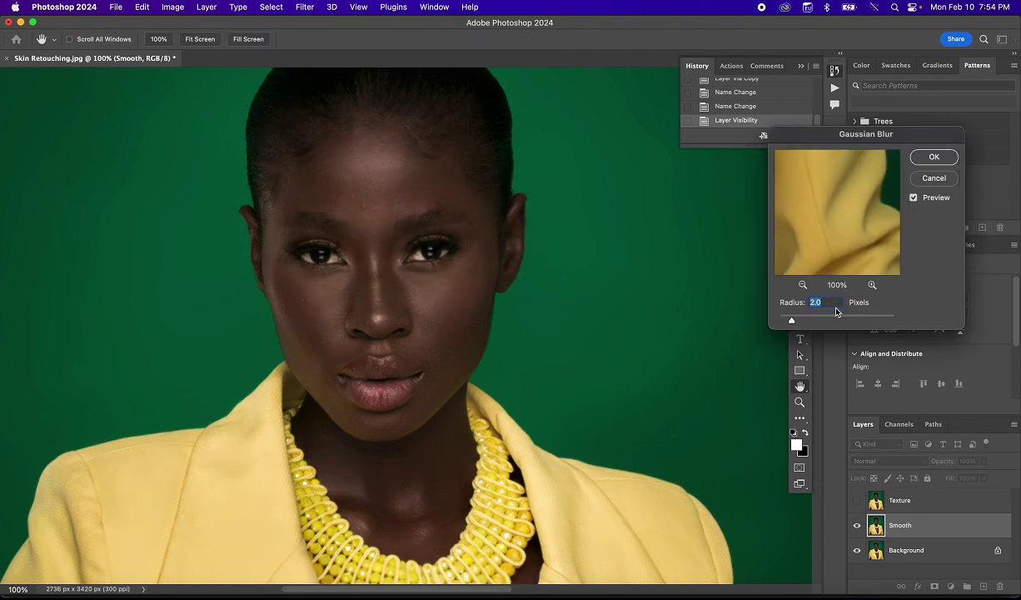
{"action": "left_click", "coordinate": [934, 158]}
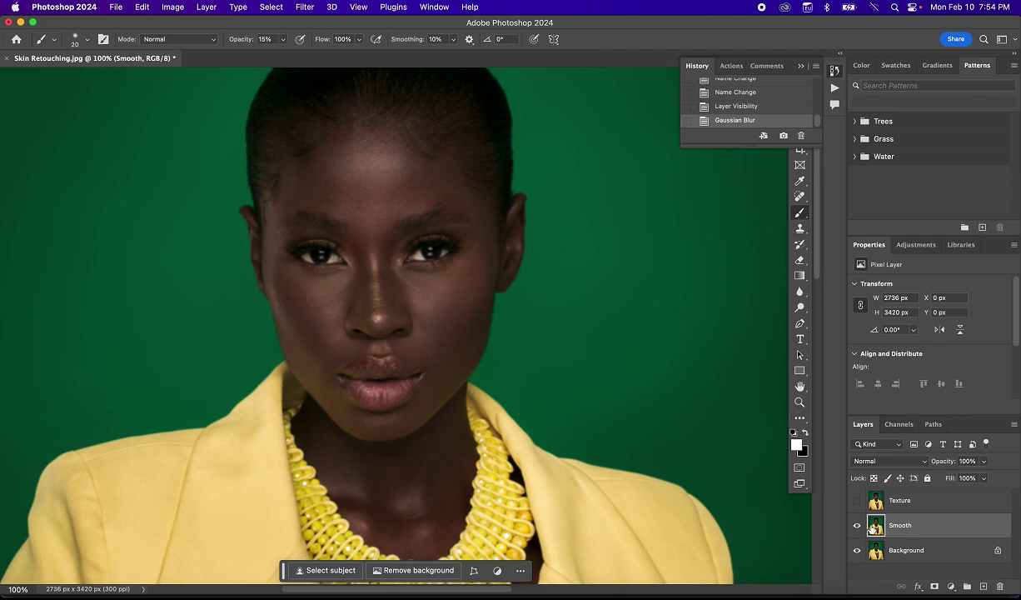
Show the Texture layer and set its blend mode to Linear Light.
{"action": "left_click", "coordinate": [906, 504]}
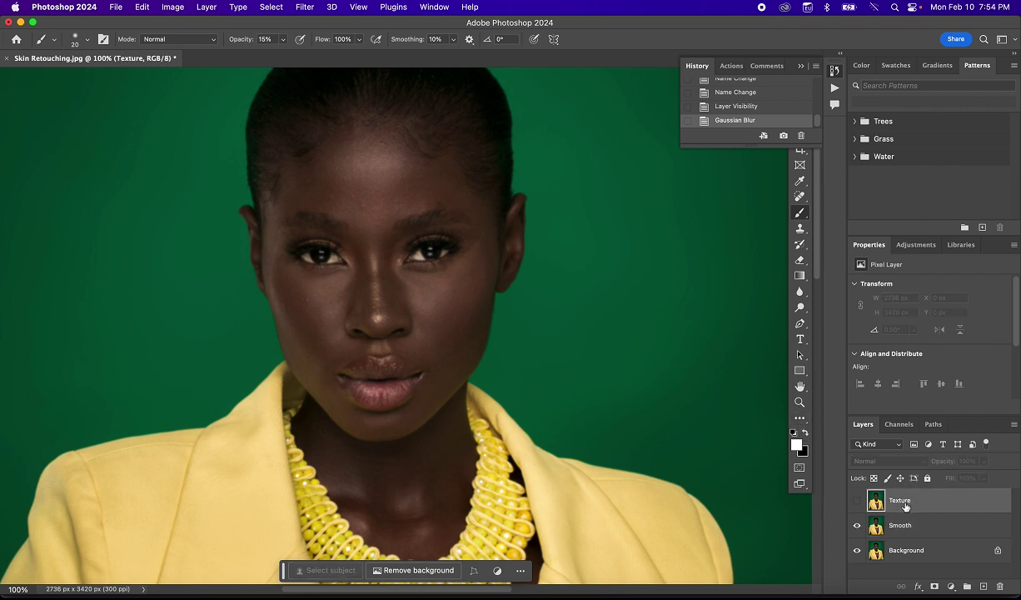
{"action": "left_click", "coordinate": [858, 501]}
{"action": "left_click", "coordinate": [895, 526]}
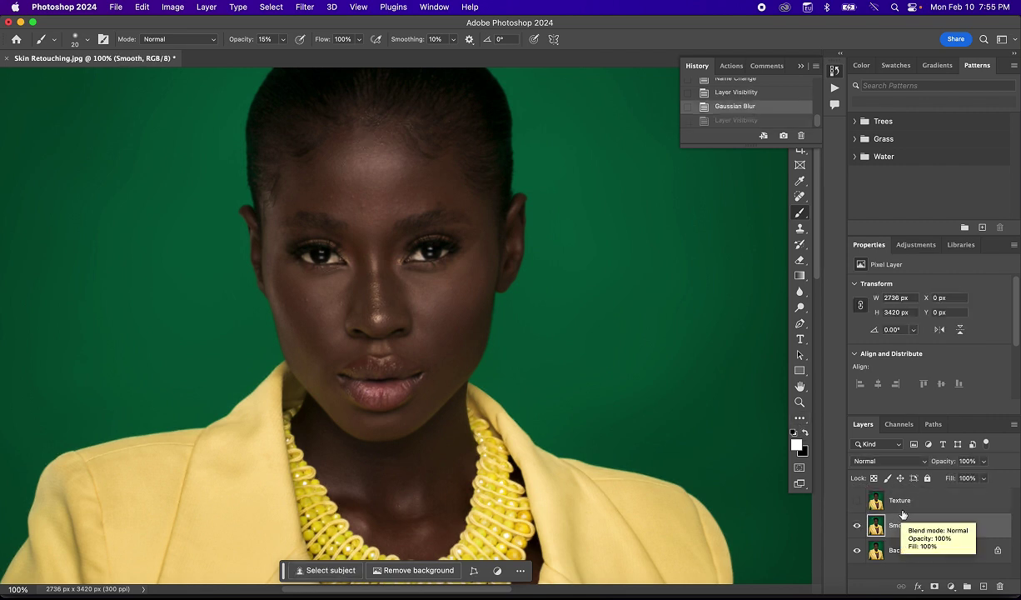
{"action": "left_click", "coordinate": [876, 503]}
{"action": "left_click", "coordinate": [858, 502]}
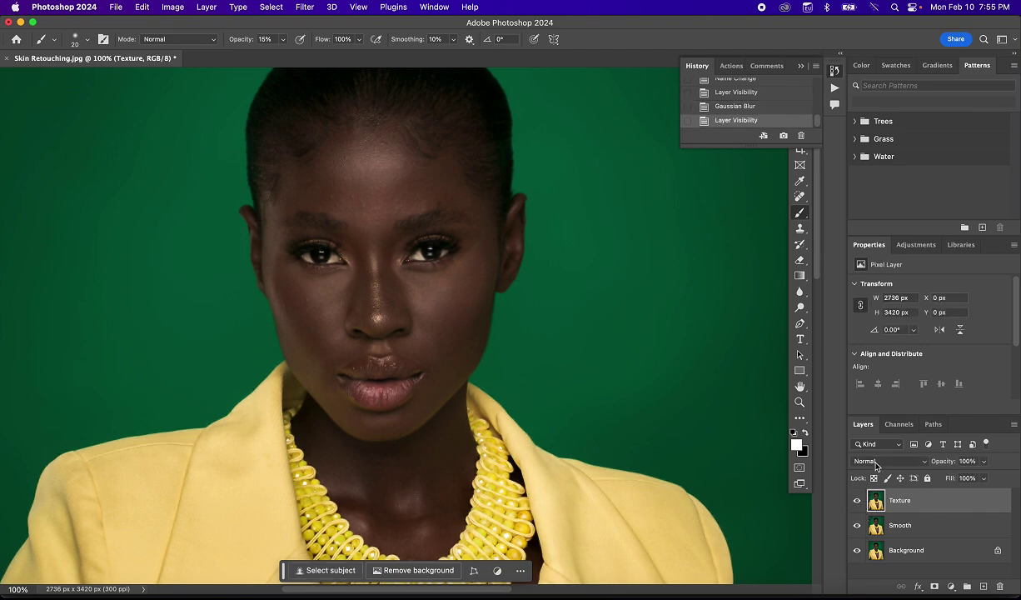
{"action": "left_click", "coordinate": [875, 463]}
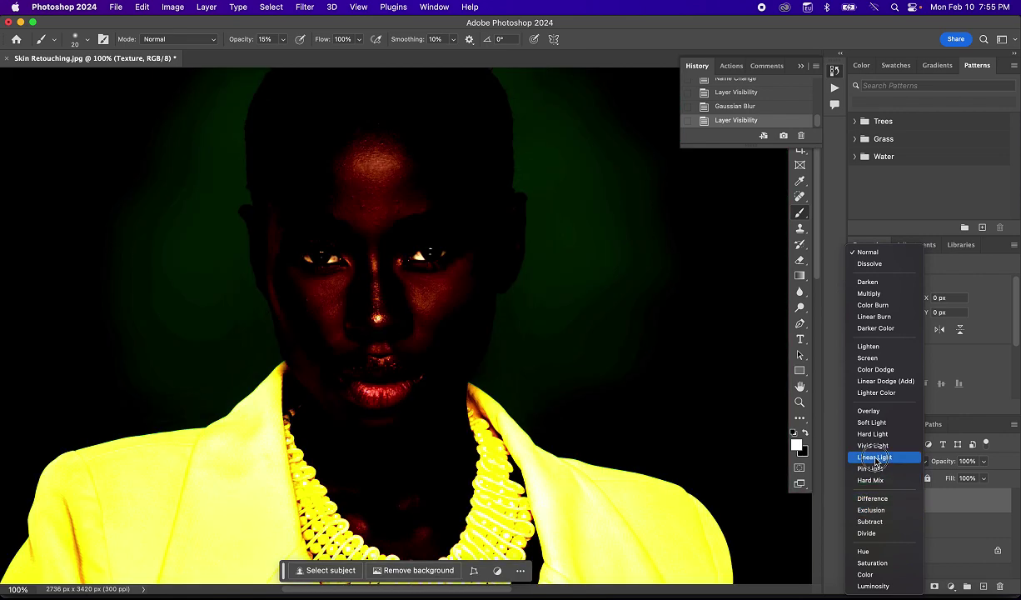
{"action": "left_click", "coordinate": [875, 458]}
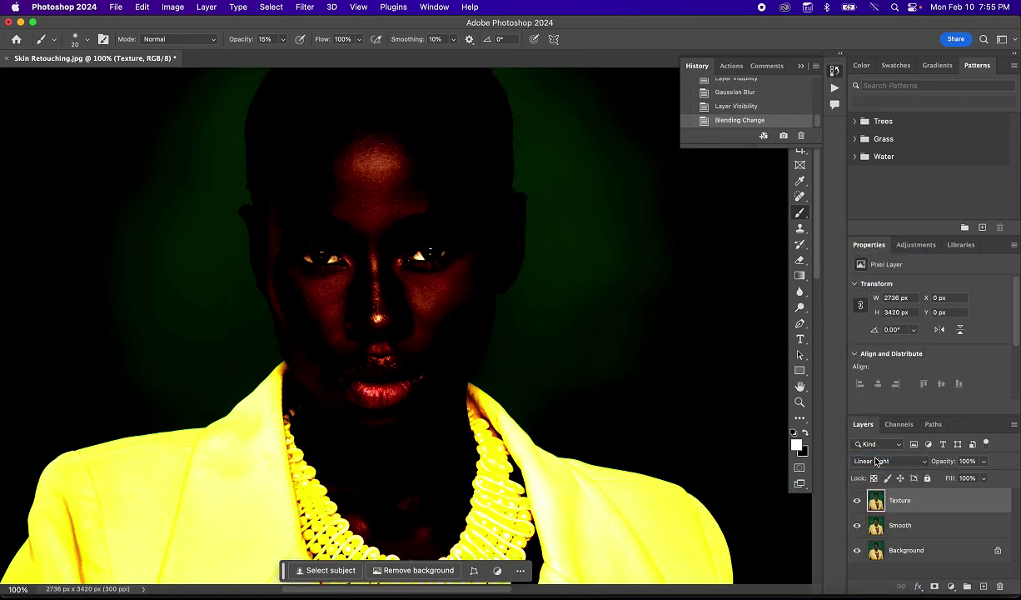
Run Apply Image on the Texture layer with Smooth as the source layer, Subtract blending, scale 1 and offset 128.
{"action": "left_click", "coordinate": [172, 7]}
{"action": "left_click", "coordinate": [182, 183]}
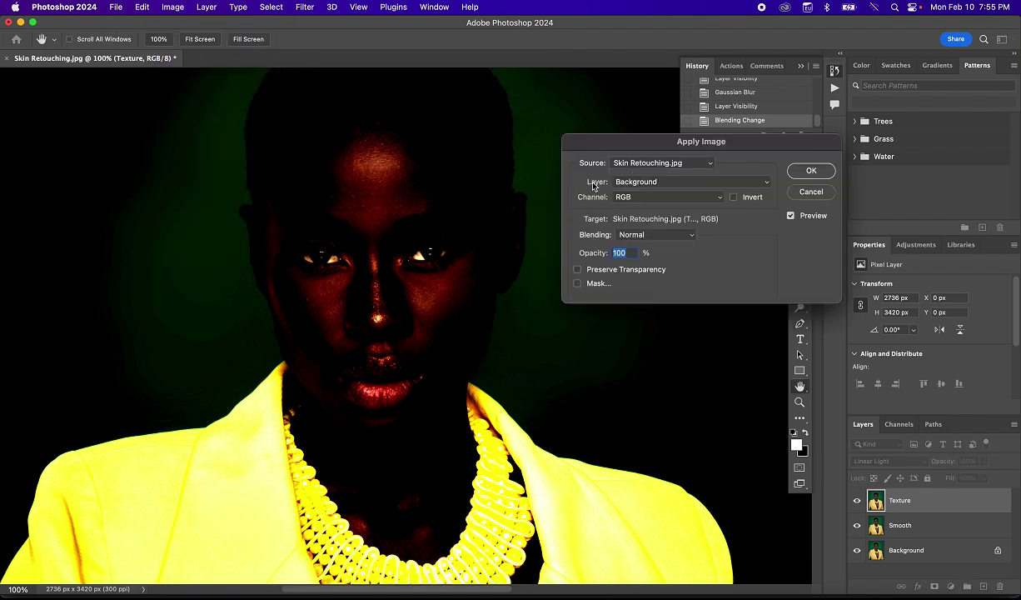
{"action": "left_click", "coordinate": [633, 183]}
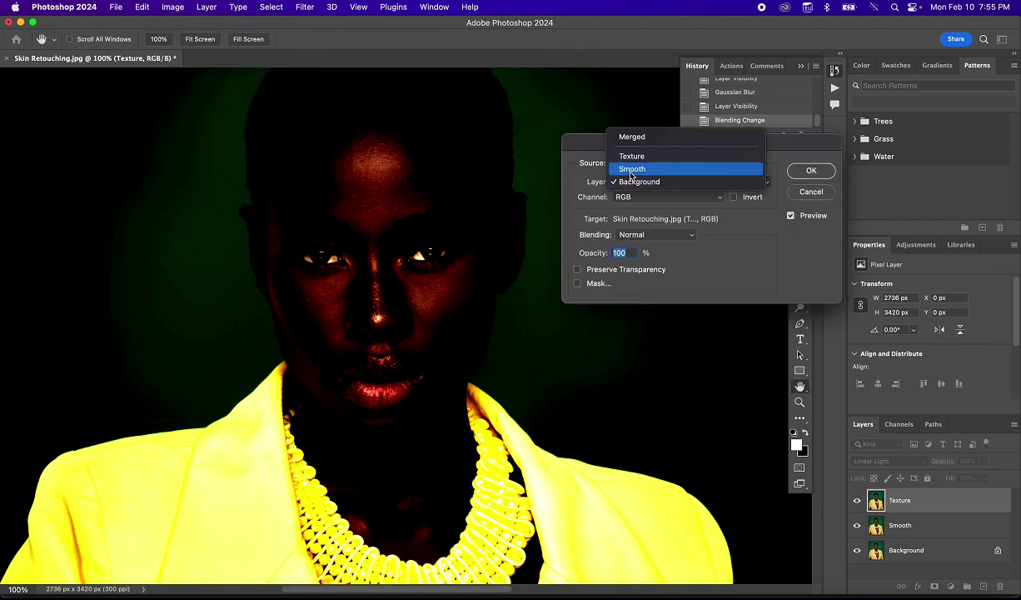
{"action": "left_click", "coordinate": [633, 169]}
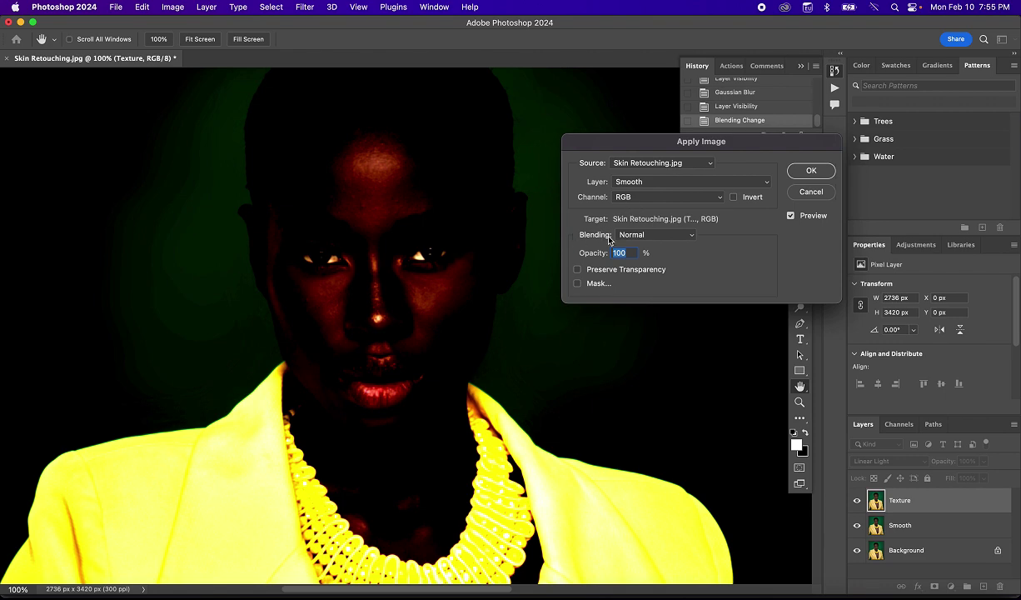
{"action": "left_click", "coordinate": [638, 236]}
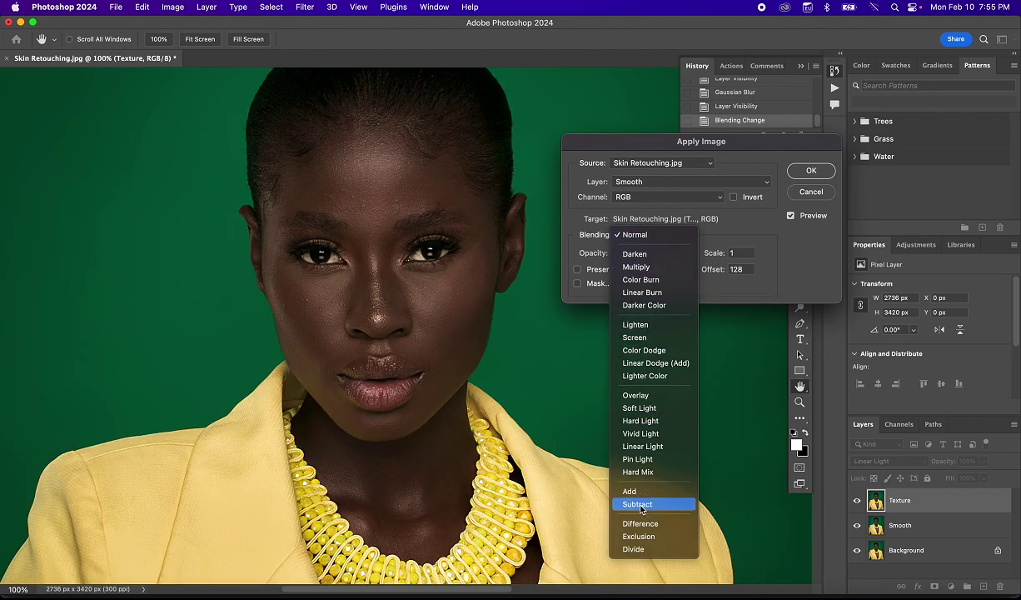
{"action": "left_click", "coordinate": [638, 505]}
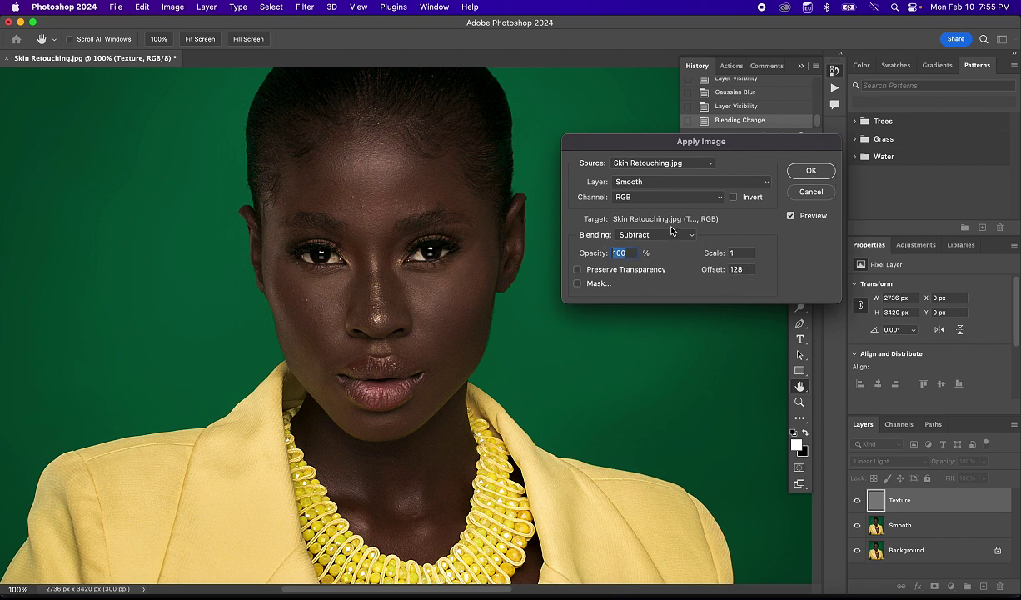
{"action": "left_click", "coordinate": [811, 172]}
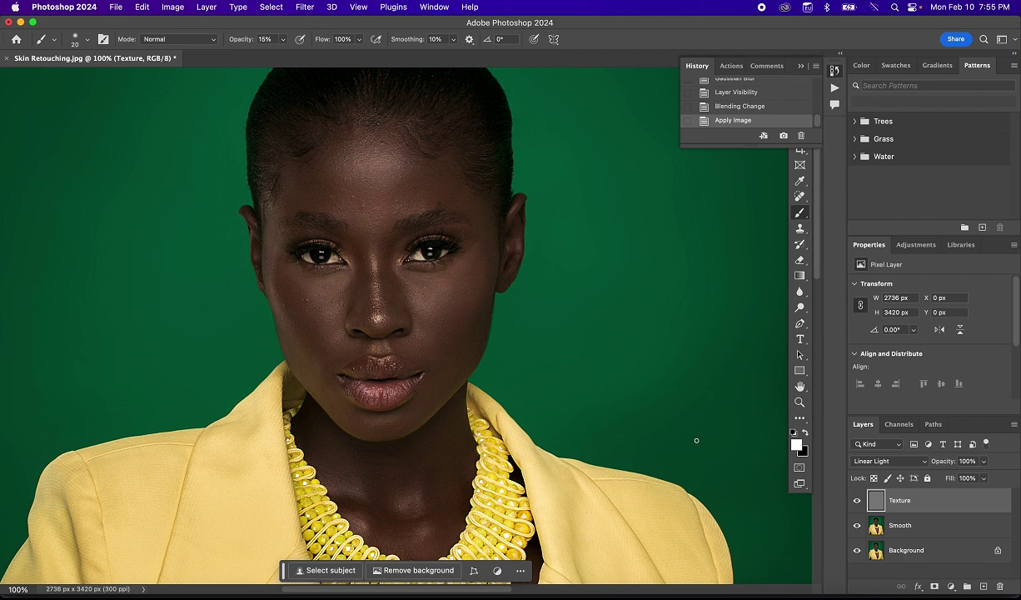
Select the Smooth layer, collapse the history list and activate the Mixer Brush tool.
{"action": "left_click", "coordinate": [876, 528]}
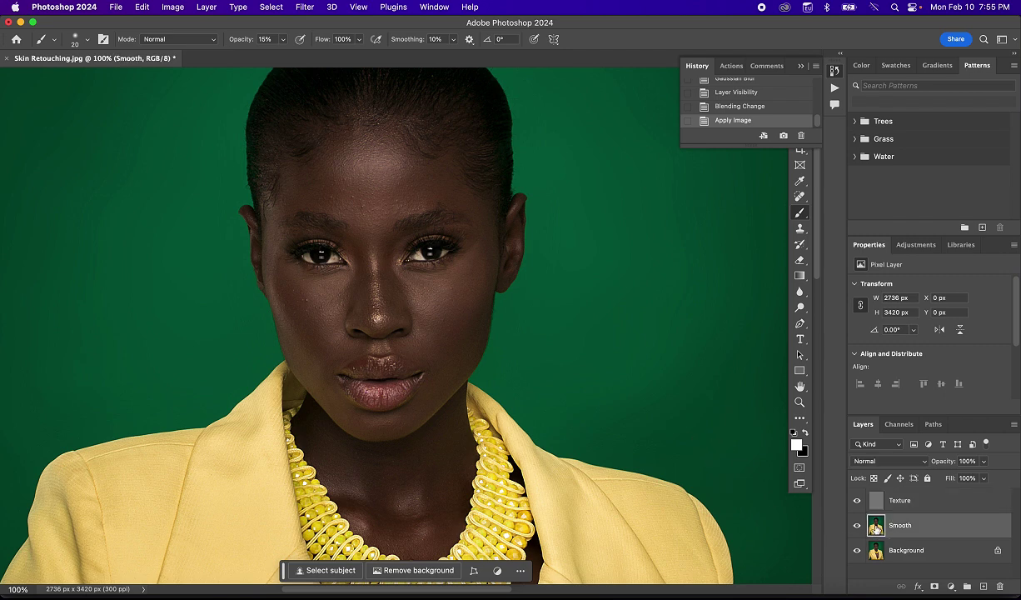
{"action": "left_click", "coordinate": [833, 73]}
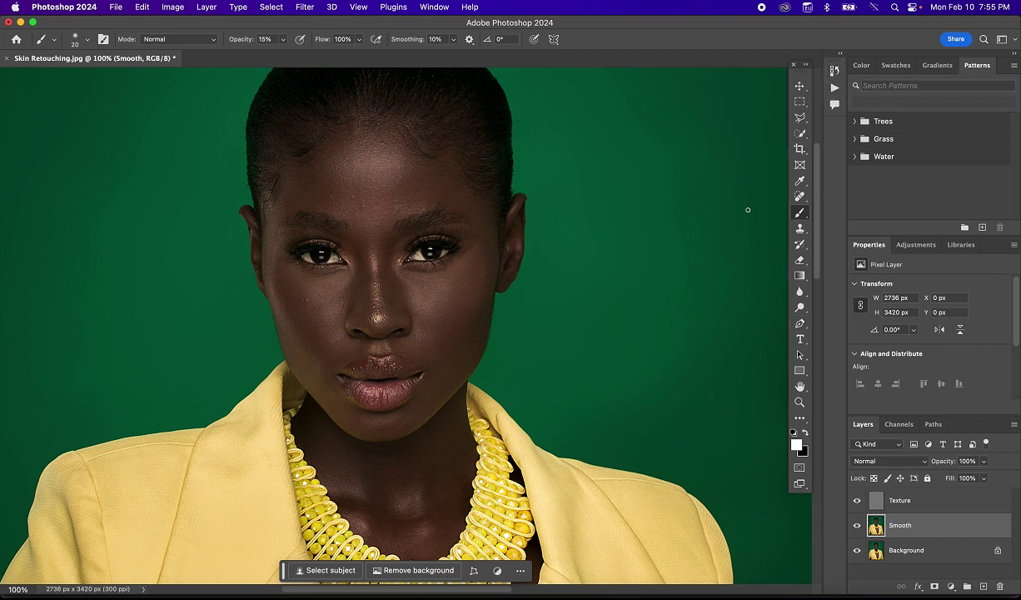
{"action": "right_click", "coordinate": [798, 214]}
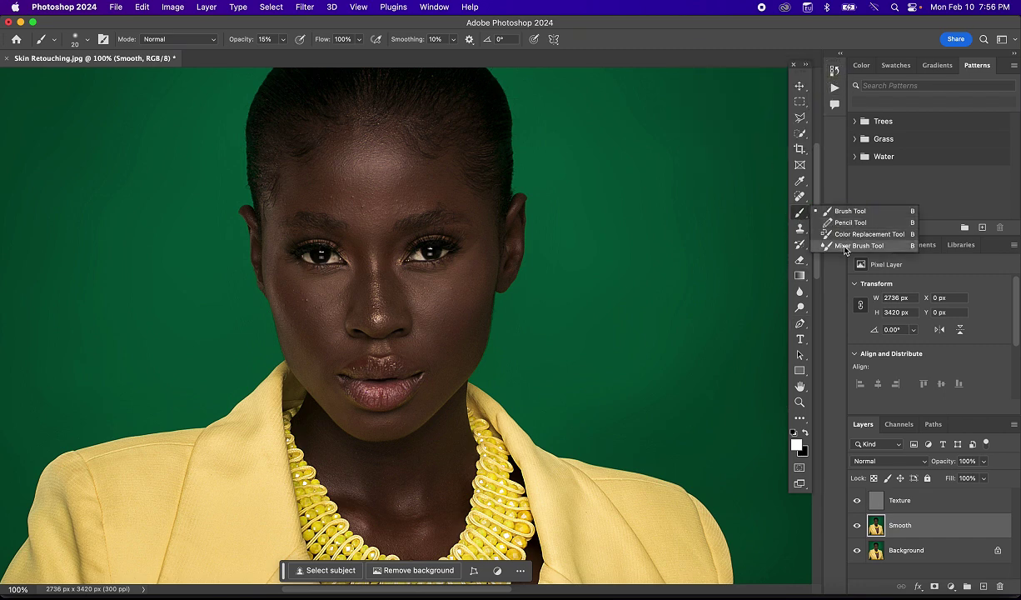
{"action": "left_click", "coordinate": [858, 246]}
{"action": "right_click", "coordinate": [798, 215]}
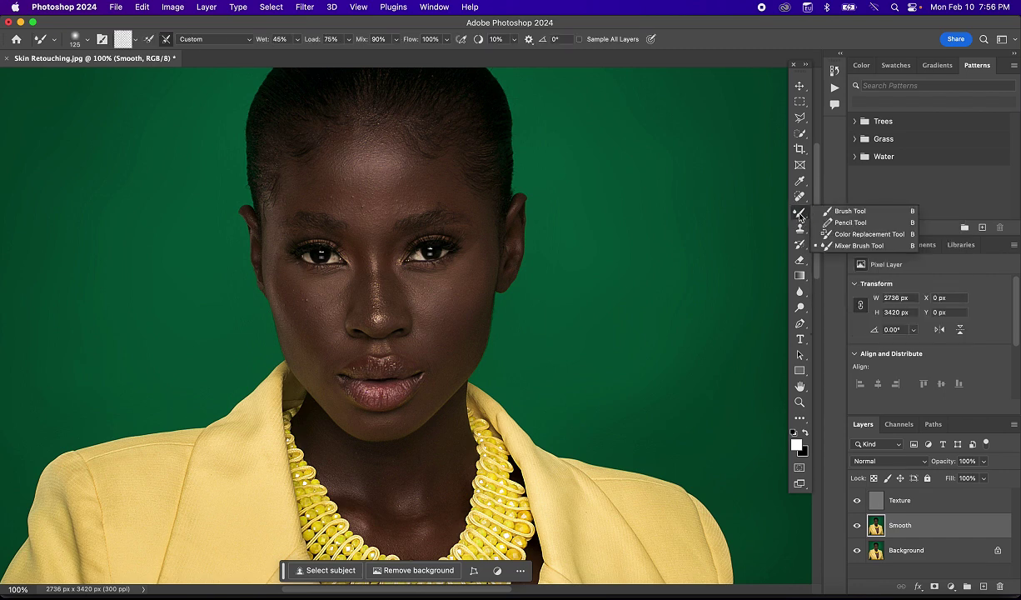
{"action": "left_click", "coordinate": [846, 247]}
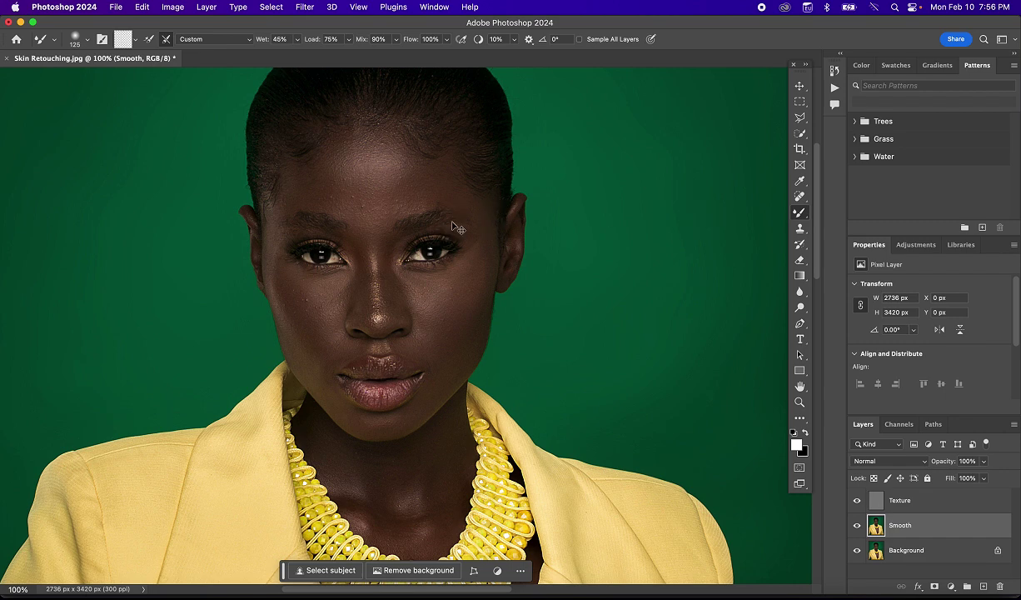
Set the Mixer Brush to 26% Wet and 30% Load.
{"action": "scroll", "coordinate": [379, 158], "scroll_direction": "up", "scroll_amount": 4}
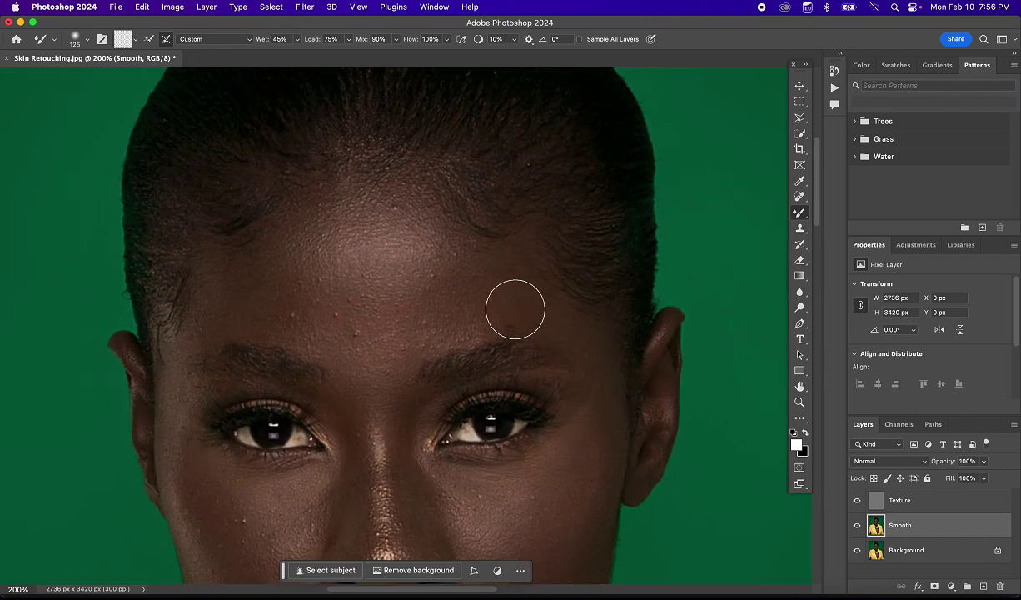
{"action": "left_click", "coordinate": [261, 42]}
{"action": "left_click", "coordinate": [226, 56]}
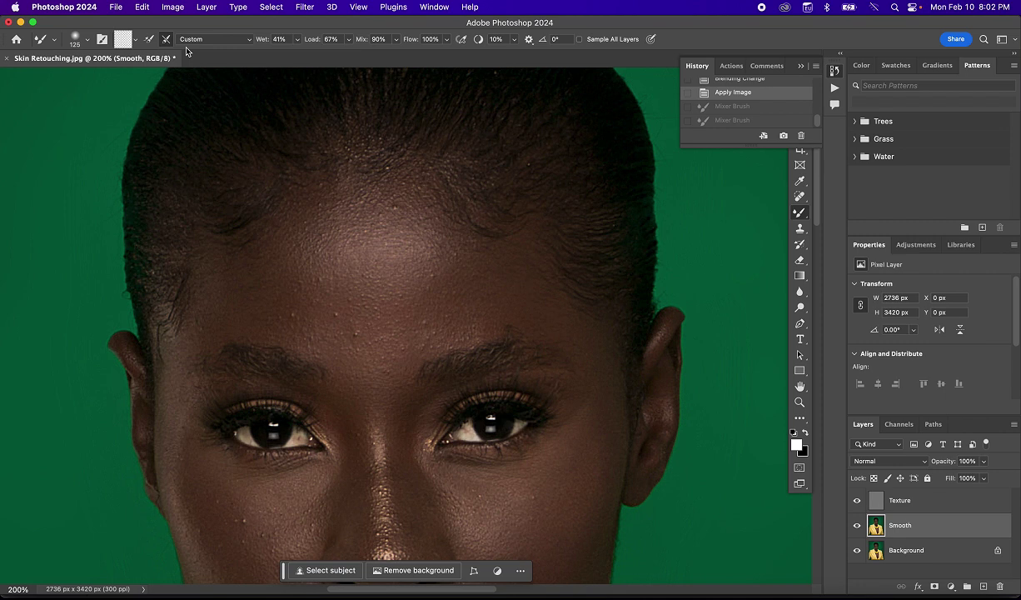
{"action": "left_click_drag", "start_coordinate": [264, 43], "coordinate": [254, 45]}
{"action": "left_click_drag", "start_coordinate": [314, 40], "coordinate": [291, 48]}
Blend the forehead skin on the Smooth layer with a 150-pixel Mixer Brush.
{"action": "key", "text": "bracketleft"}
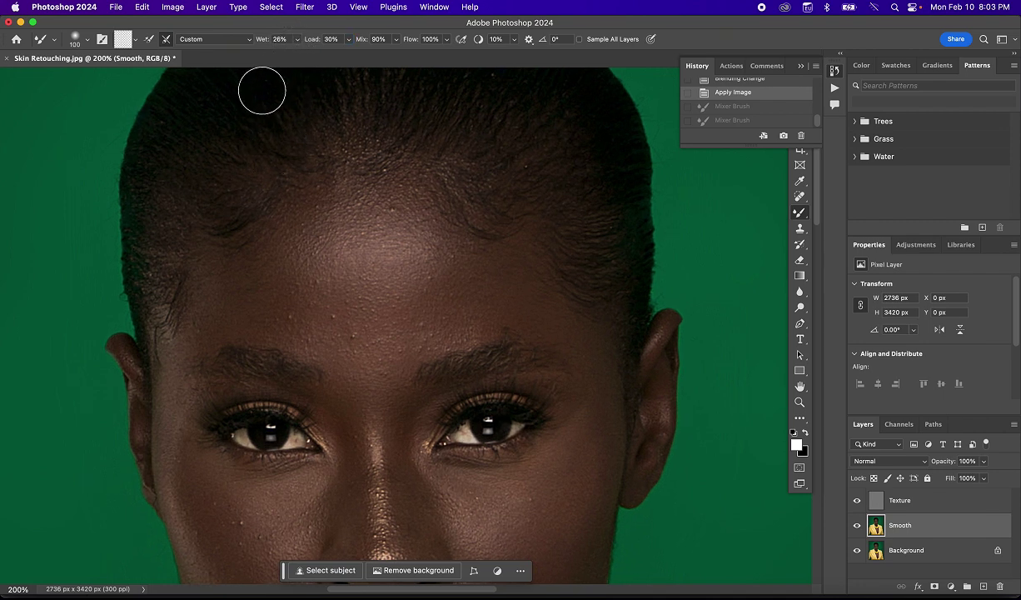
{"action": "key", "text": "bracketright"}
{"action": "key", "text": "bracketright"}
{"action": "mouse_move", "coordinate": [411, 210]}
{"action": "left_mouse_down"}
{"action": "mouse_move", "coordinate": [359, 183]}
{"action": "mouse_move", "coordinate": [290, 279]}
{"action": "mouse_move", "coordinate": [369, 317]}
{"action": "mouse_move", "coordinate": [414, 275]}
{"action": "mouse_move", "coordinate": [416, 234]}
{"action": "mouse_move", "coordinate": [399, 218]}
{"action": "mouse_move", "coordinate": [446, 303]}
{"action": "left_mouse_up"}
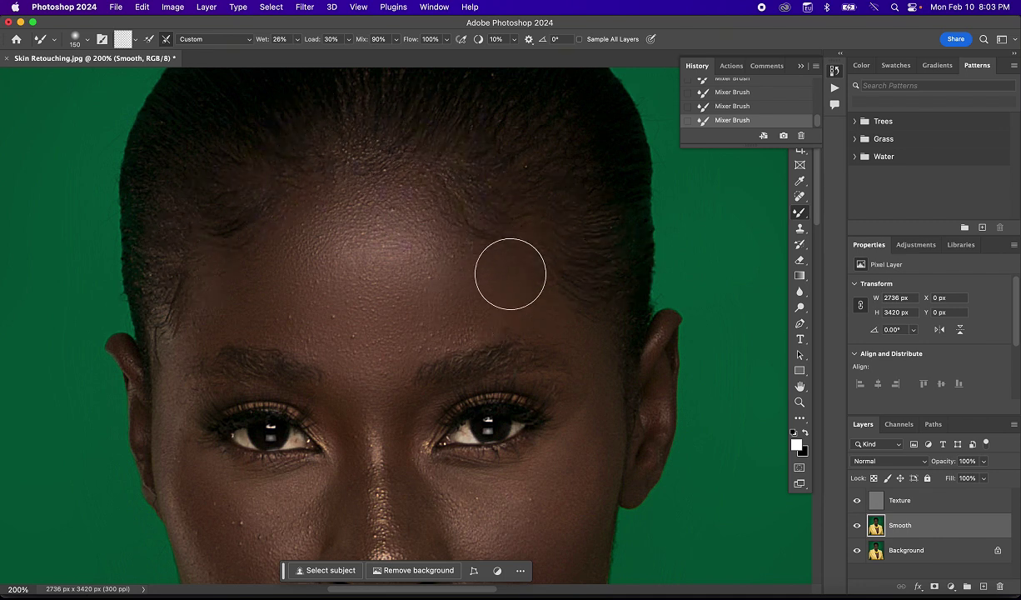
Blend the skin around the nose and cheeks with the Mixer Brush at 100 and 125 pixels.
{"action": "key", "text": "space"}
{"action": "left_click_drag", "start_coordinate": [311, 332], "coordinate": [371, 216]}
{"action": "key", "text": "bracketleft"}
{"action": "key", "text": "bracketleft"}
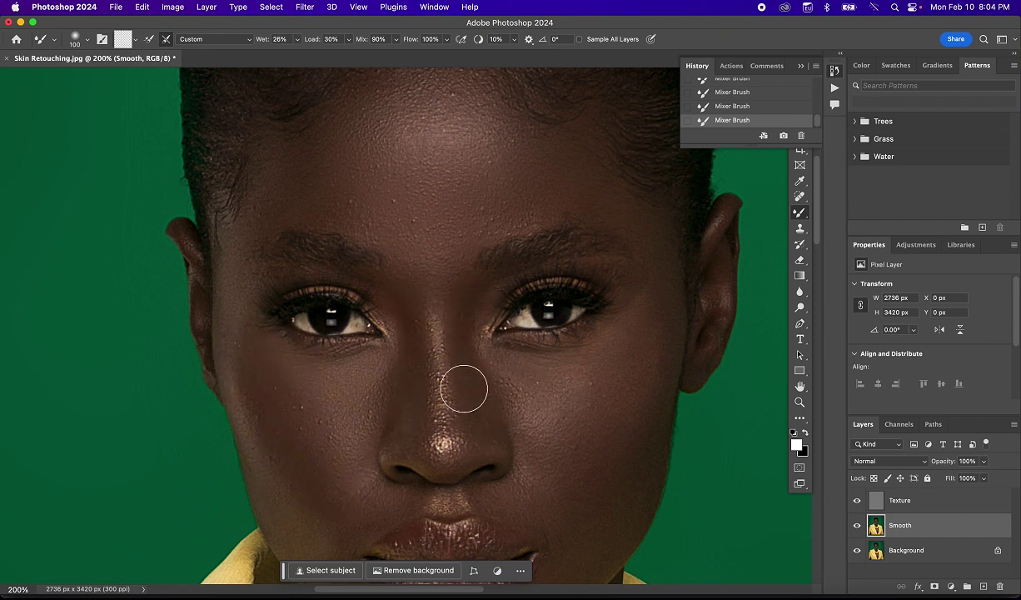
{"action": "scroll", "coordinate": [542, 350], "scroll_direction": "right", "scroll_amount": 3}
{"action": "key", "text": "bracketright"}
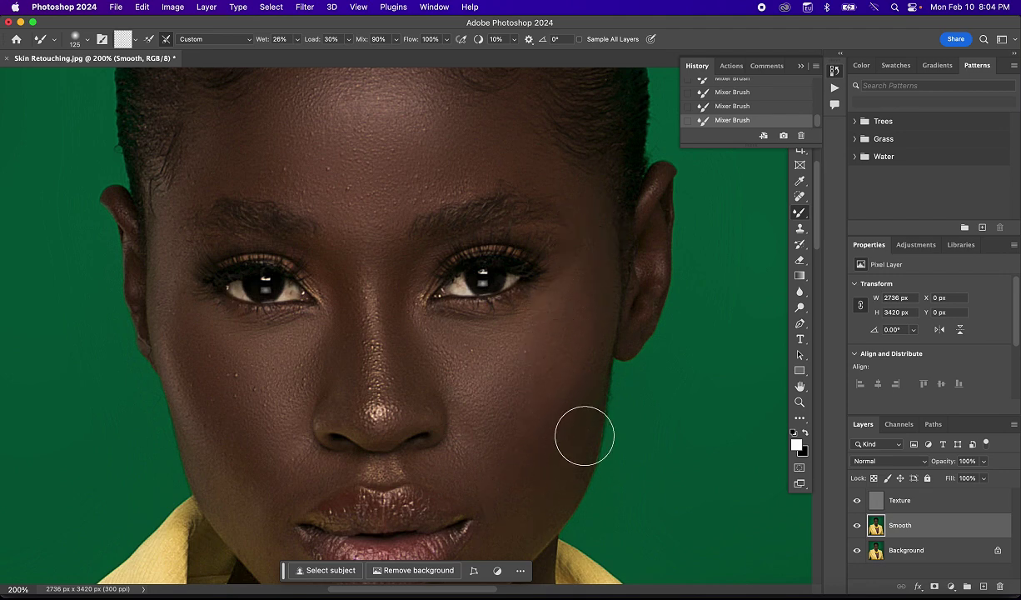
Blend the skin around the mouth and upper lip on the Smooth layer with an 80-pixel Mixer Brush.
{"action": "scroll", "coordinate": [520, 502], "scroll_direction": "down", "scroll_amount": 3}
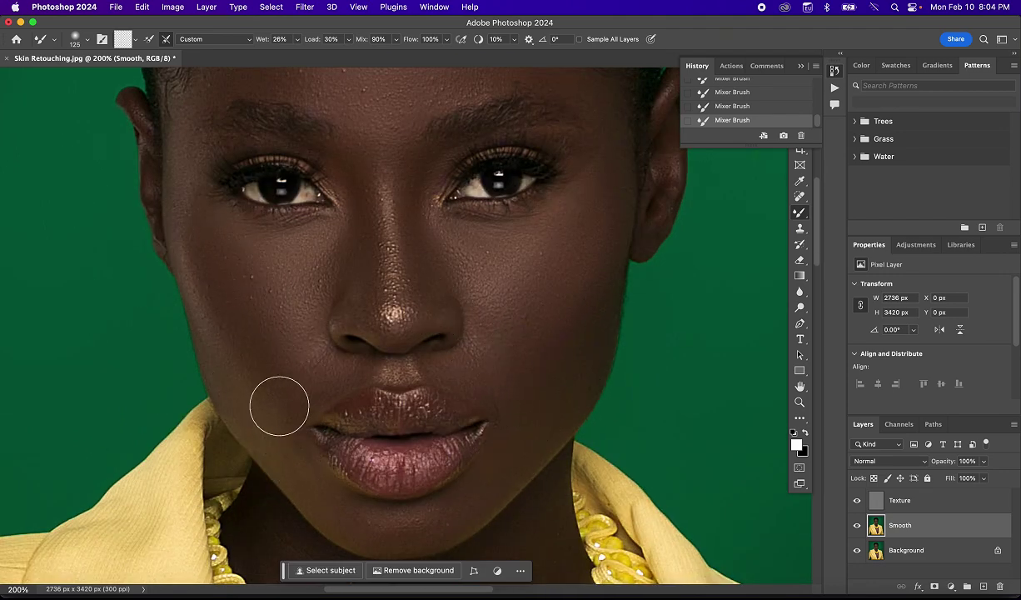
{"action": "scroll", "coordinate": [333, 417], "scroll_direction": "down", "scroll_amount": 4}
{"action": "key", "text": "bracketleft"}
{"action": "key", "text": "bracketleft"}
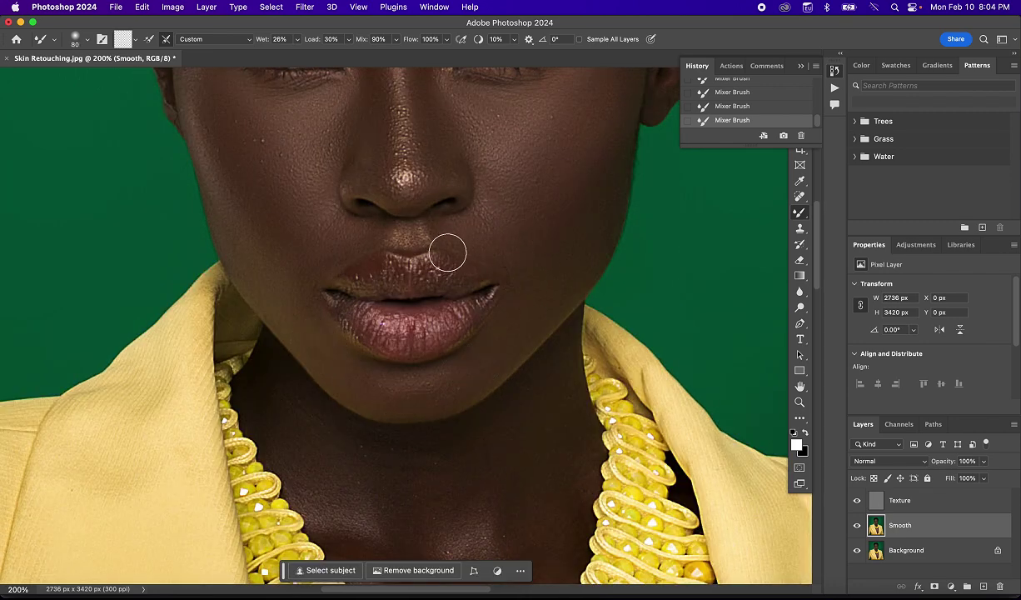
{"action": "key", "text": "bracketleft"}
{"action": "scroll", "coordinate": [463, 257], "scroll_direction": "up", "scroll_amount": 3}
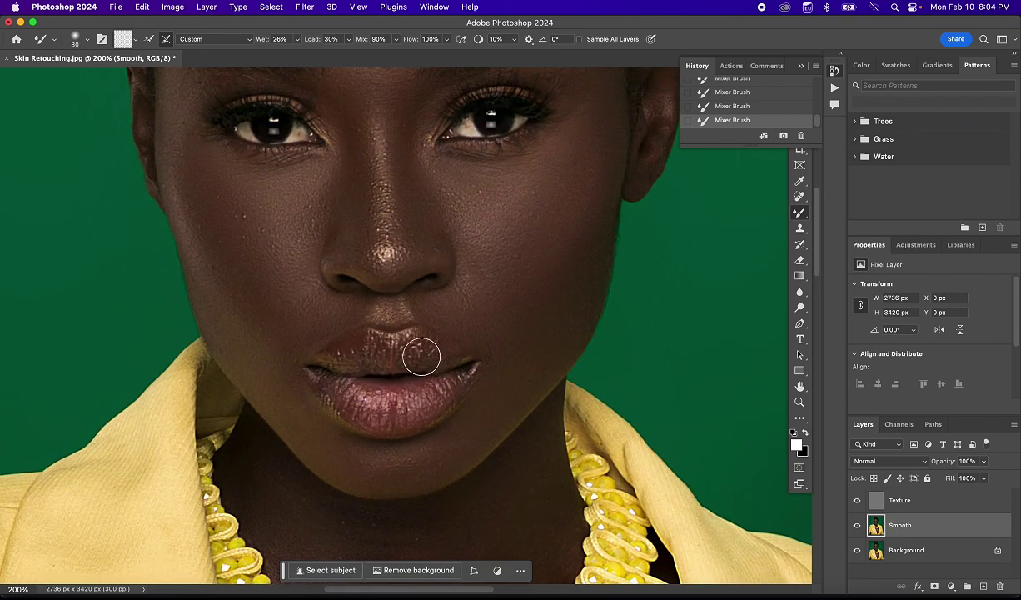
{"action": "key", "text": "bracketleft"}
{"action": "mouse_move", "coordinate": [390, 358]}
{"action": "left_mouse_down"}
{"action": "mouse_move", "coordinate": [339, 361]}
{"action": "mouse_move", "coordinate": [429, 346]}
{"action": "mouse_move", "coordinate": [446, 386]}
{"action": "mouse_move", "coordinate": [410, 412]}
{"action": "mouse_move", "coordinate": [444, 388]}
{"action": "mouse_move", "coordinate": [394, 405]}
{"action": "mouse_move", "coordinate": [335, 390]}
{"action": "mouse_move", "coordinate": [378, 409]}
{"action": "mouse_move", "coordinate": [373, 398]}
{"action": "mouse_move", "coordinate": [447, 387]}
{"action": "mouse_move", "coordinate": [345, 396]}
{"action": "mouse_move", "coordinate": [329, 371]}
{"action": "mouse_move", "coordinate": [346, 357]}
{"action": "mouse_move", "coordinate": [399, 343]}
{"action": "mouse_move", "coordinate": [432, 354]}
{"action": "mouse_move", "coordinate": [356, 418]}
{"action": "mouse_move", "coordinate": [321, 372]}
{"action": "mouse_move", "coordinate": [388, 426]}
{"action": "mouse_move", "coordinate": [460, 380]}
{"action": "mouse_move", "coordinate": [464, 365]}
{"action": "mouse_move", "coordinate": [451, 357]}
{"action": "mouse_move", "coordinate": [413, 348]}
{"action": "mouse_move", "coordinate": [360, 380]}
{"action": "mouse_move", "coordinate": [388, 285]}
{"action": "mouse_move", "coordinate": [393, 212]}
{"action": "left_mouse_up"}
Blend the neck skin above the necklace with a 150-pixel Mixer Brush.
{"action": "key", "text": "bracketright"}
{"action": "key", "text": "bracketright"}
{"action": "key", "text": "bracketright"}
{"action": "key", "text": "bracketright"}
{"action": "key", "text": "bracketright"}
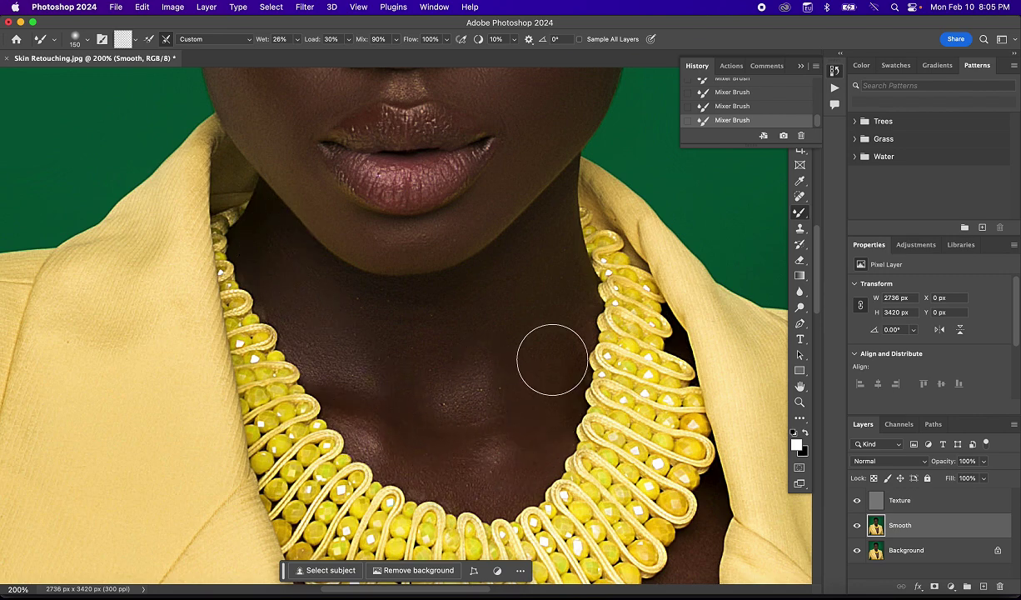
{"action": "key", "text": "space"}
{"action": "left_click_drag", "start_coordinate": [457, 365], "coordinate": [437, 299]}
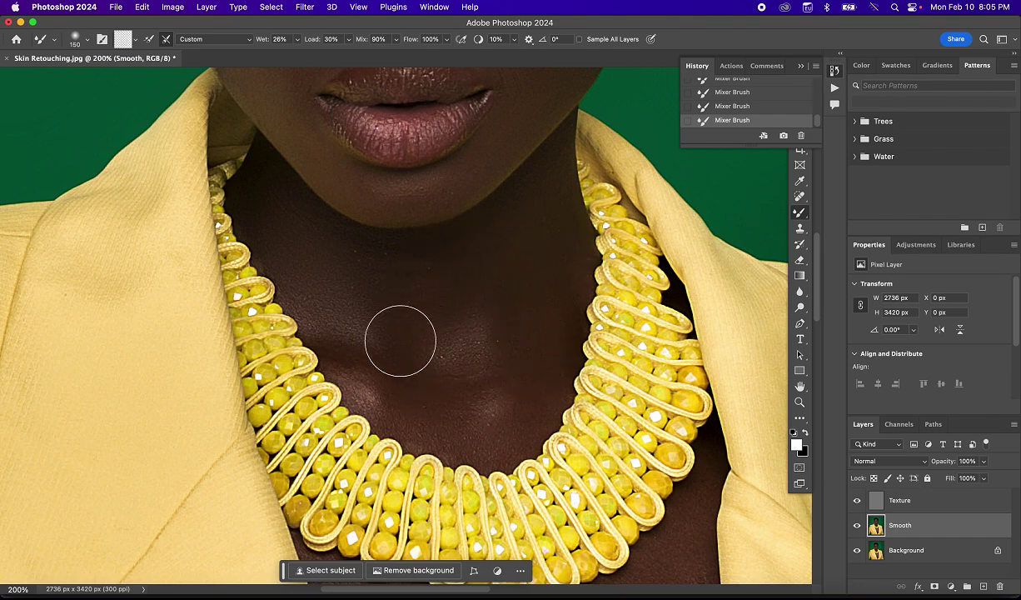
{"action": "key", "text": "space"}
{"action": "scroll", "coordinate": [389, 326], "scroll_direction": "down", "scroll_amount": 5}
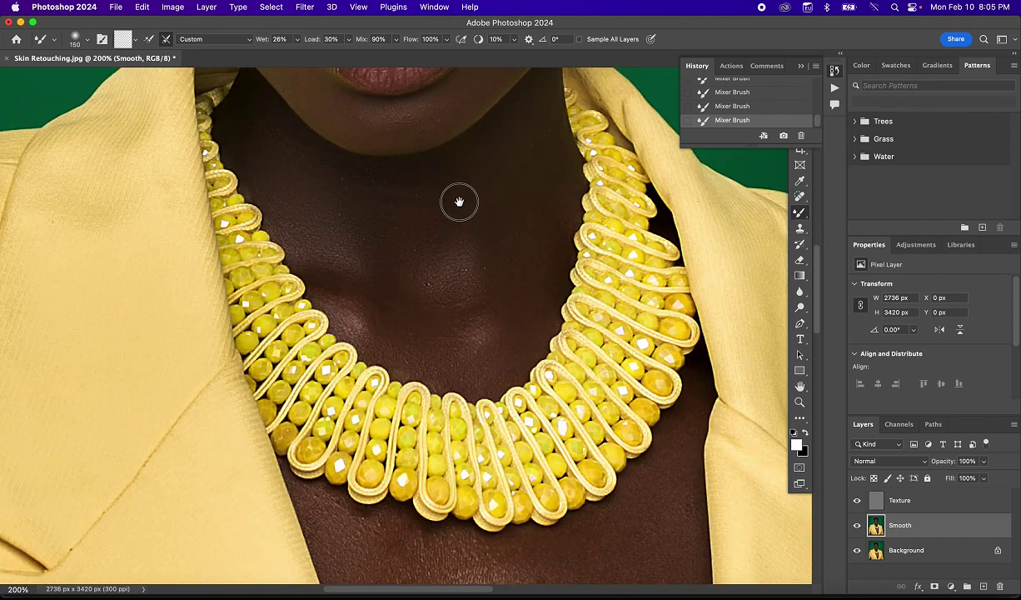
Blend the chest skin below the necklace with the Mixer Brush at 175 pixels.
{"action": "scroll", "coordinate": [485, 244], "scroll_direction": "up", "scroll_amount": 6}
{"action": "left_click_drag", "start_coordinate": [521, 348], "coordinate": [479, 177]}
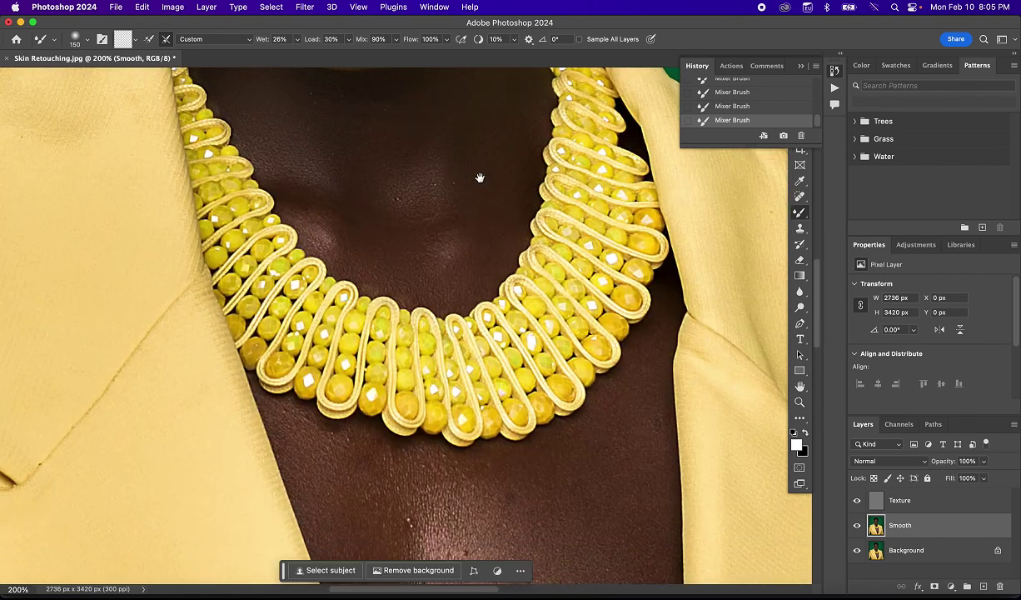
{"action": "scroll", "coordinate": [530, 350], "scroll_direction": "down", "scroll_amount": 5}
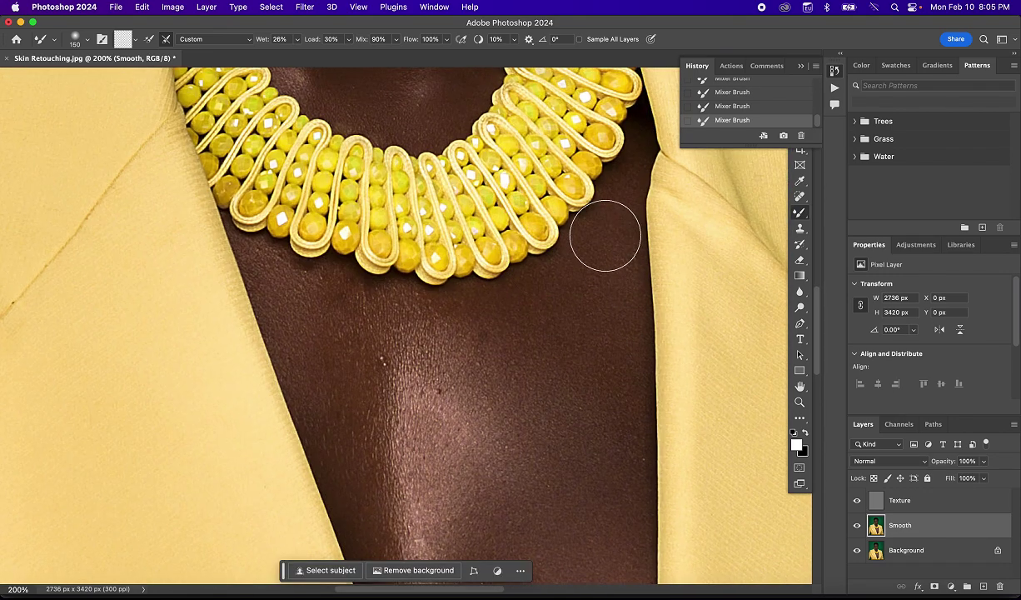
{"action": "key", "text": "bracketright"}
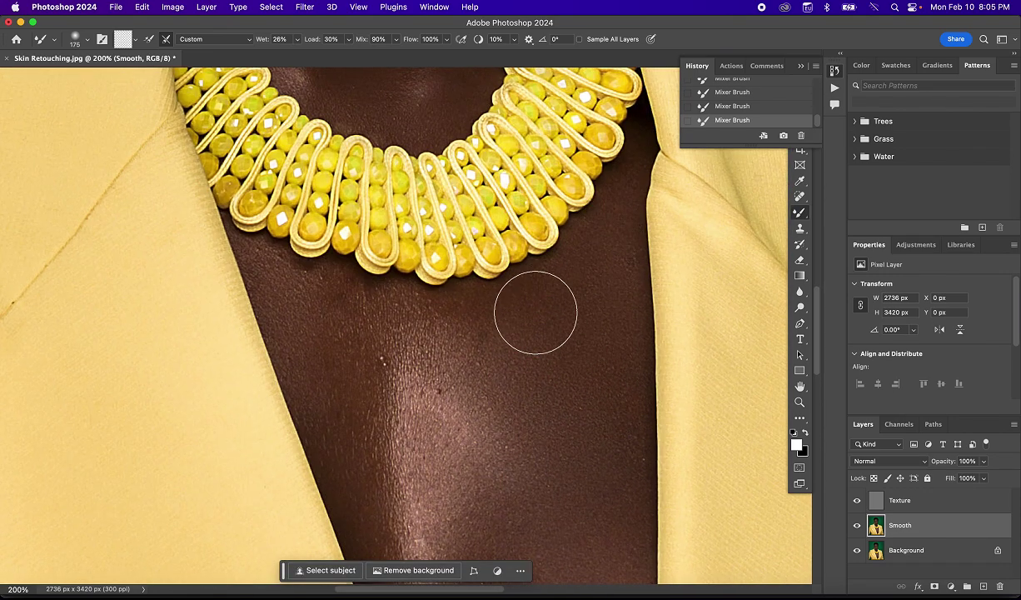
{"action": "key", "text": "super+minus"}
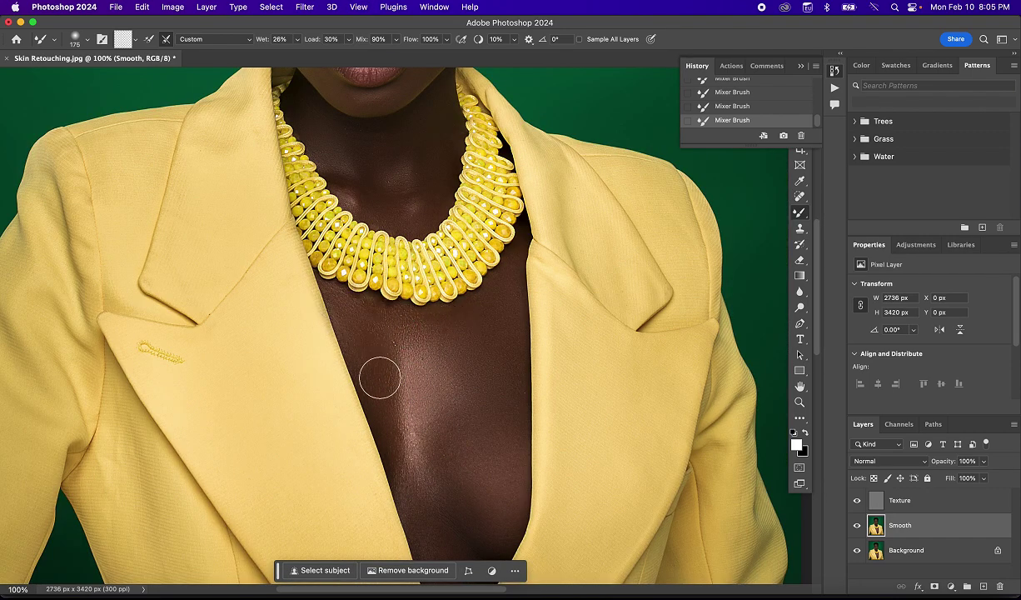
{"action": "left_click_drag", "start_coordinate": [378, 376], "coordinate": [360, 351]}
{"action": "mouse_move", "coordinate": [317, 302]}
{"action": "left_mouse_down"}
{"action": "mouse_move", "coordinate": [359, 344]}
{"action": "mouse_move", "coordinate": [353, 314]}
{"action": "mouse_move", "coordinate": [383, 330]}
{"action": "left_mouse_up"}
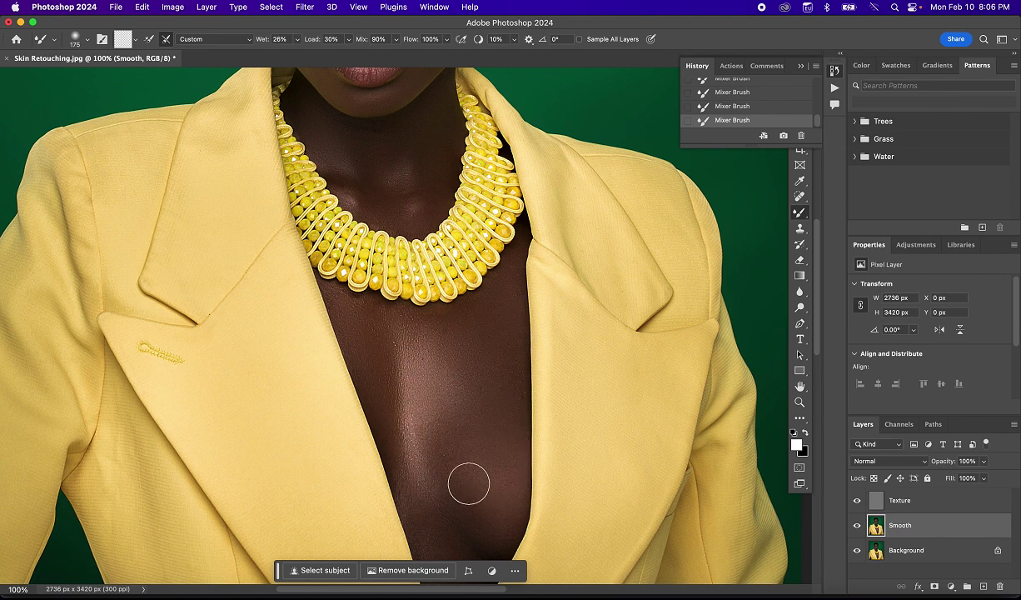
{"action": "scroll", "coordinate": [466, 474], "scroll_direction": "down", "scroll_amount": 5}
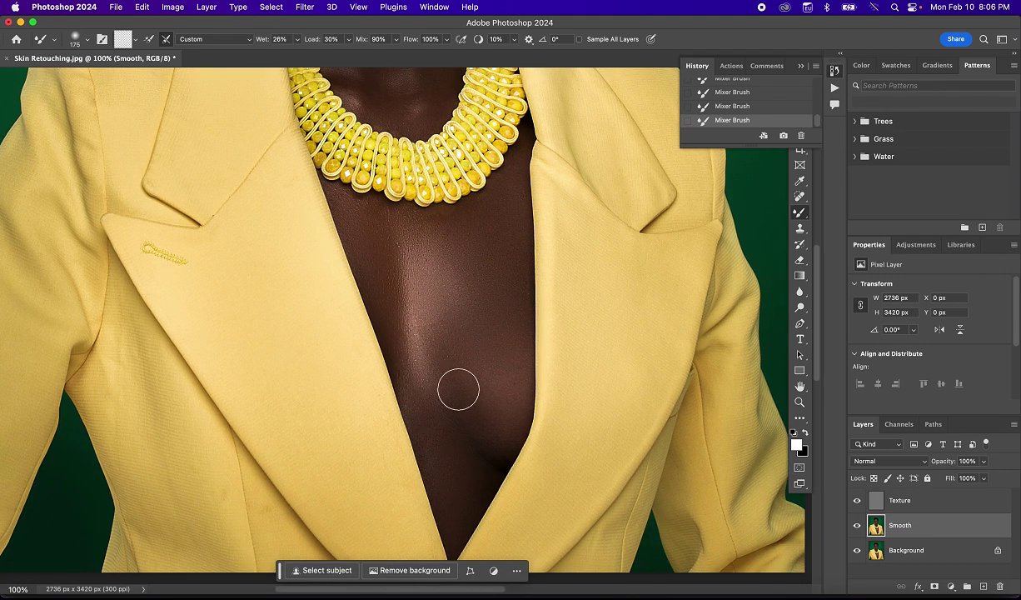
{"action": "scroll", "coordinate": [483, 408], "scroll_direction": "down", "scroll_amount": 4}
Compare the whole retouched portrait with the original by isolating the Background layer and restoring the other layers.
{"action": "scroll", "coordinate": [463, 416], "scroll_direction": "up", "scroll_amount": 20}
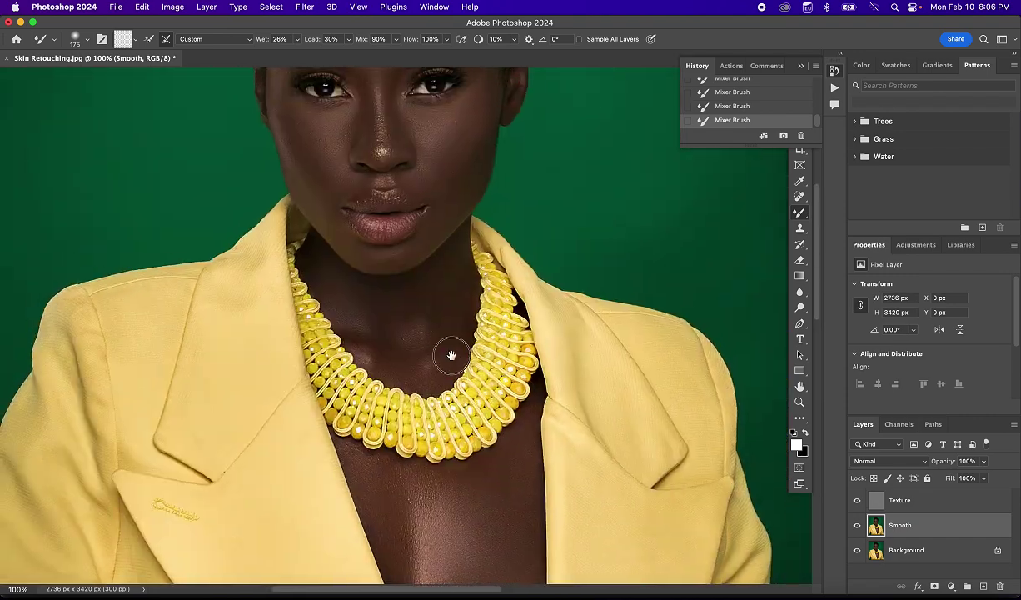
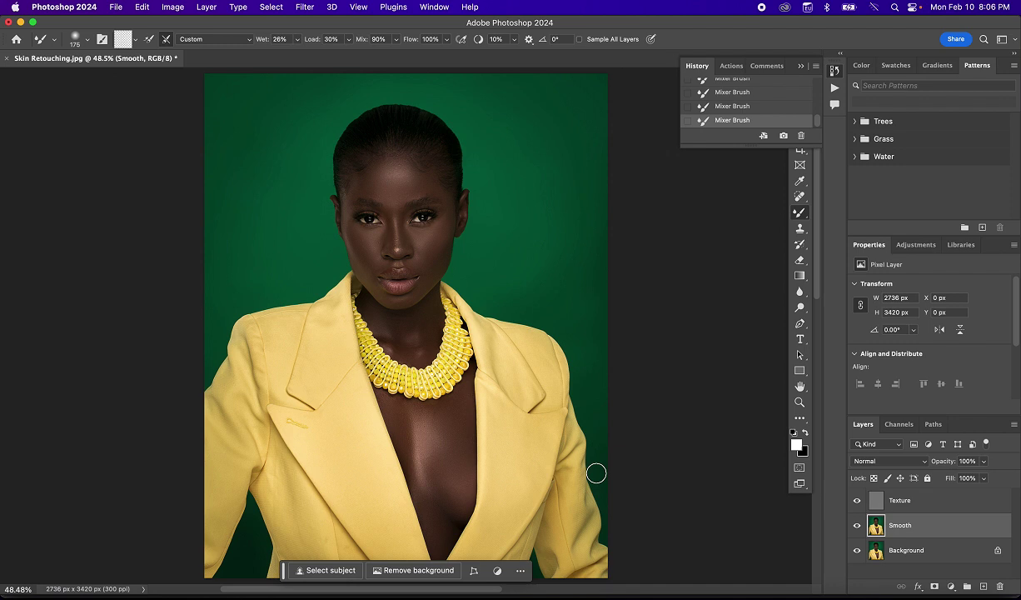
{"action": "left_click", "coordinate": [857, 551]}
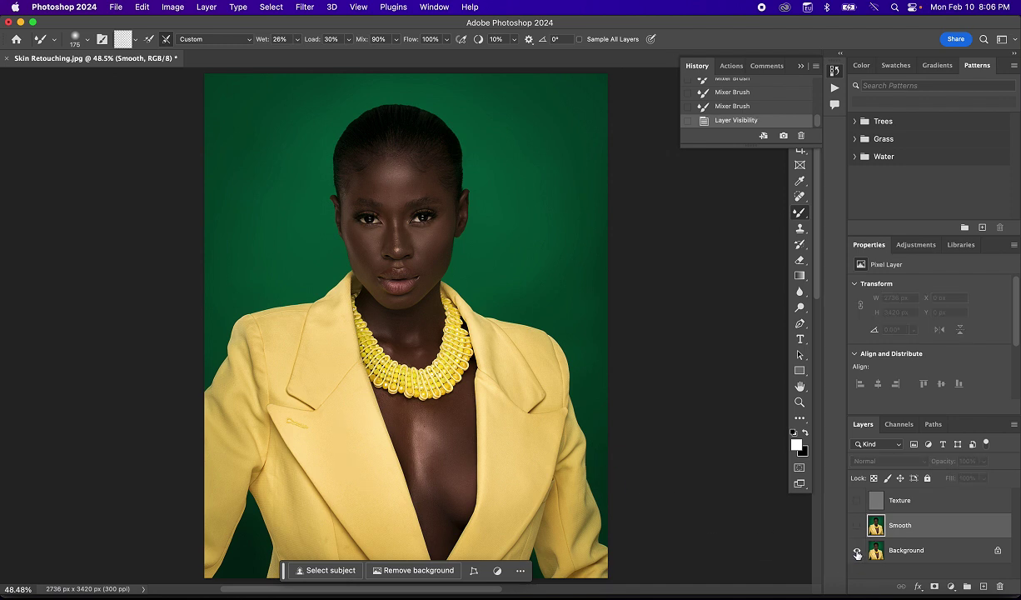
{"action": "left_click", "coordinate": [857, 550]}
{"action": "left_click", "coordinate": [857, 551]}
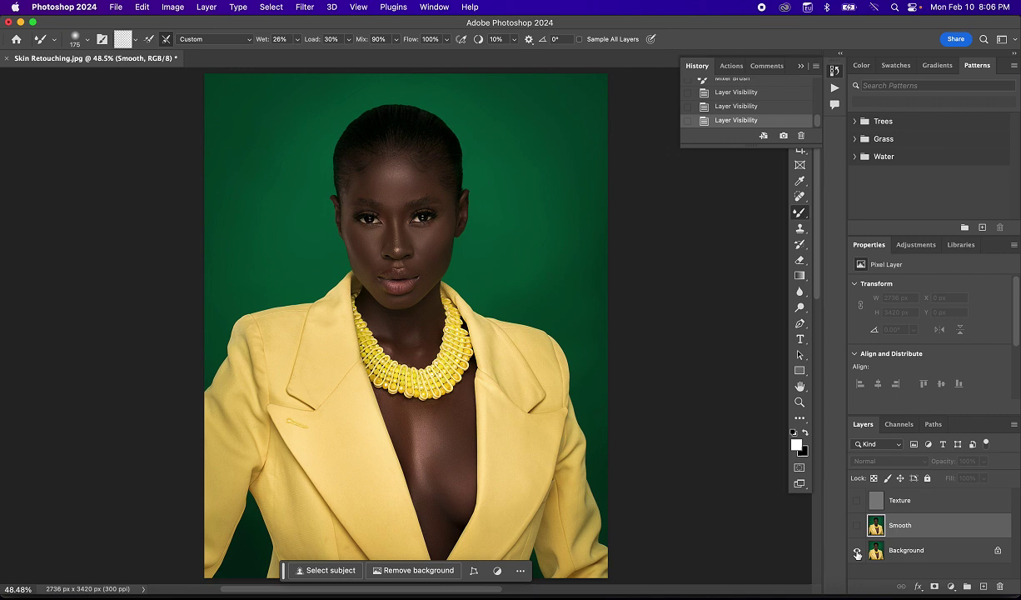
{"action": "left_click", "coordinate": [857, 550]}
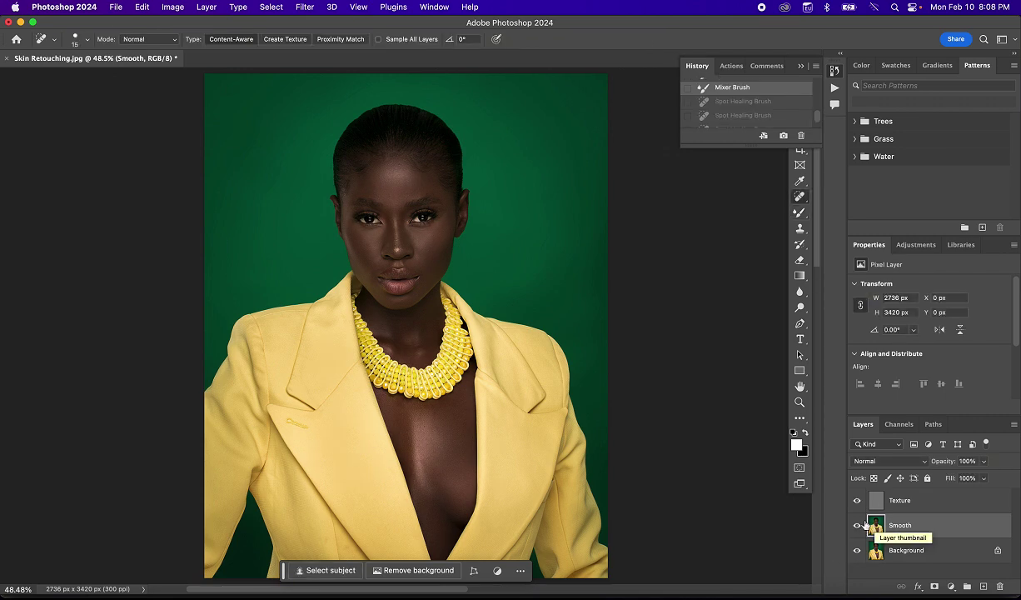
Activate the Spot Healing Brush tool and select the Texture layer for close-up work on the face.
{"action": "key", "text": "super+equal"}
{"action": "key", "text": "super+equal"}
{"action": "key", "text": "super+equal"}
{"action": "key", "text": "super+equal"}
{"action": "scroll", "coordinate": [433, 374], "scroll_direction": "up", "scroll_amount": 4}
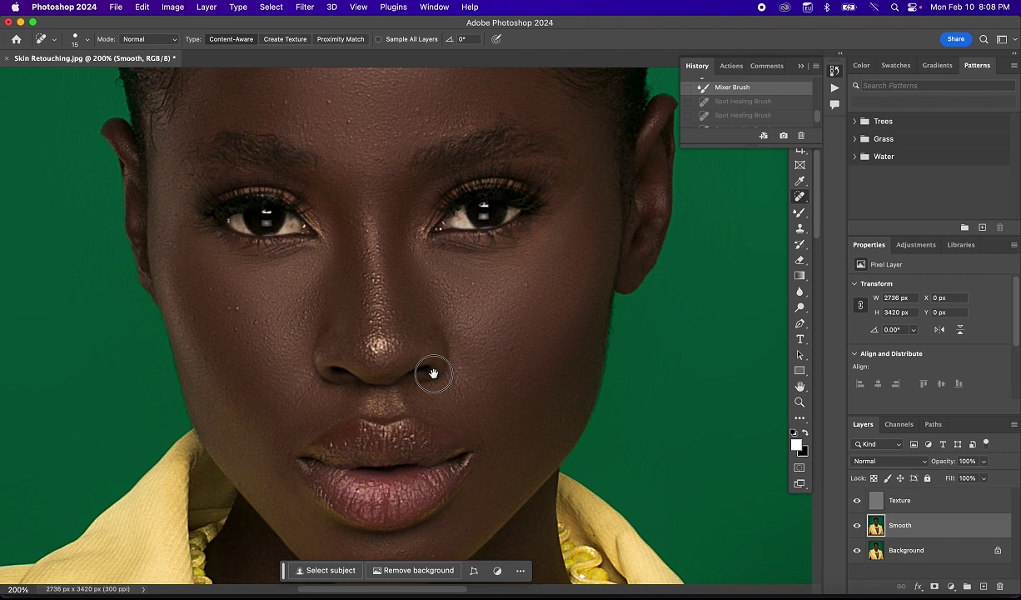
{"action": "scroll", "coordinate": [433, 374], "scroll_direction": "up", "scroll_amount": 2}
{"action": "right_click", "coordinate": [798, 196]}
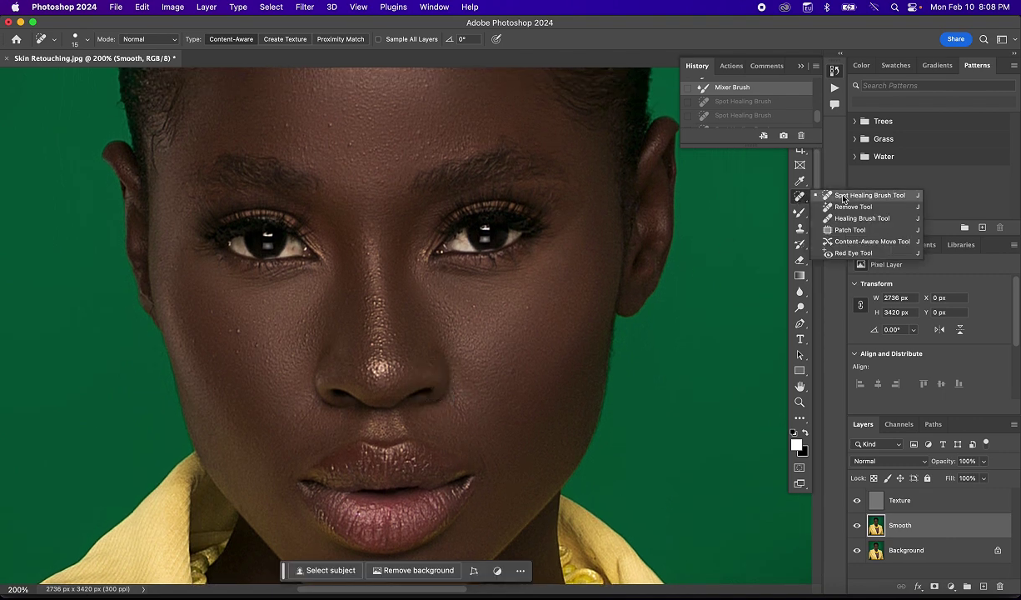
{"action": "left_click", "coordinate": [858, 196]}
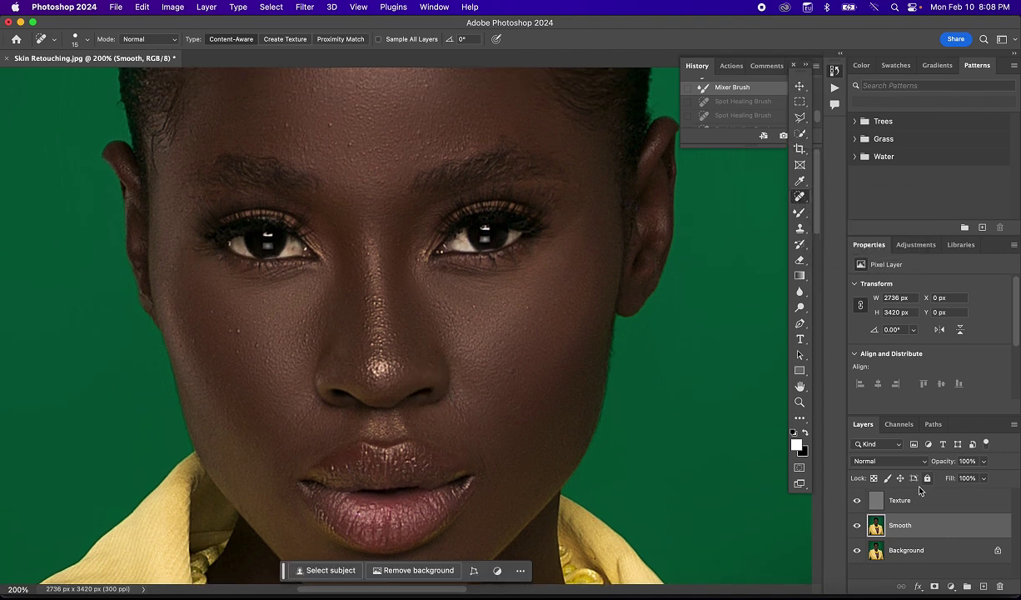
{"action": "left_click", "coordinate": [910, 502]}
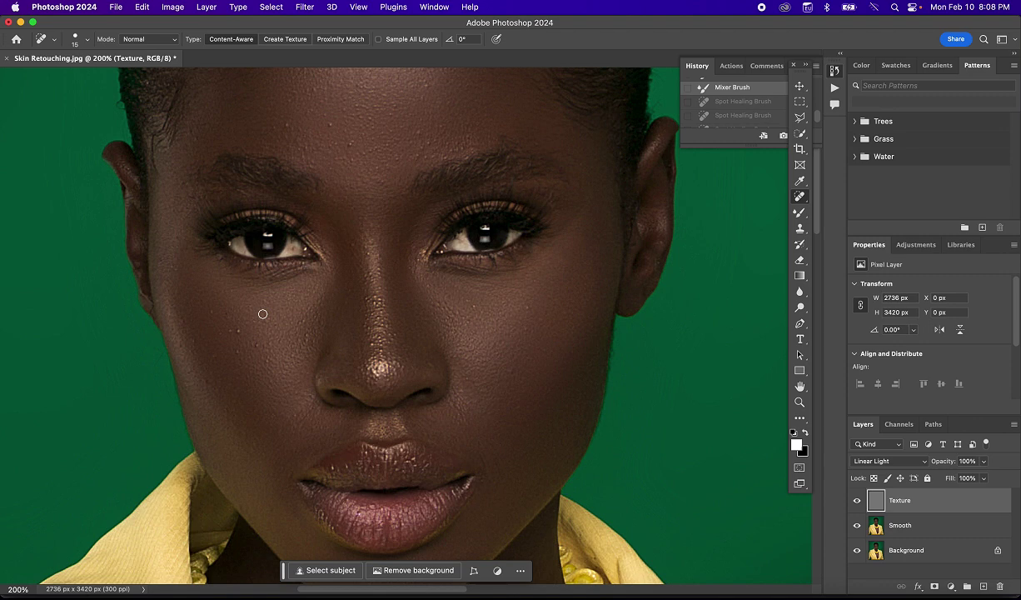
Heal the small bumps on the cheek below the eye with a 15-pixel Content-Aware Spot Healing Brush.
{"action": "left_click", "coordinate": [236, 333]}
{"action": "left_click", "coordinate": [245, 332]}
{"action": "left_click", "coordinate": [225, 337]}
{"action": "left_click", "coordinate": [226, 327]}
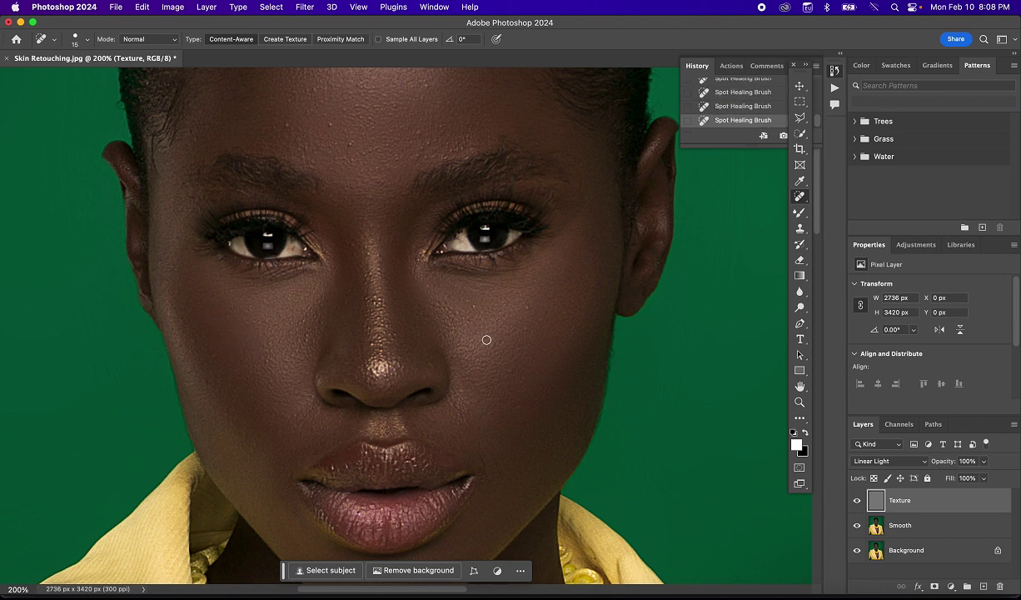
Try to heal the rough texture on the nose bridge with the Spot Healing Brush and undo the last two strokes.
{"action": "scroll", "coordinate": [424, 302], "scroll_direction": "up", "scroll_amount": 5}
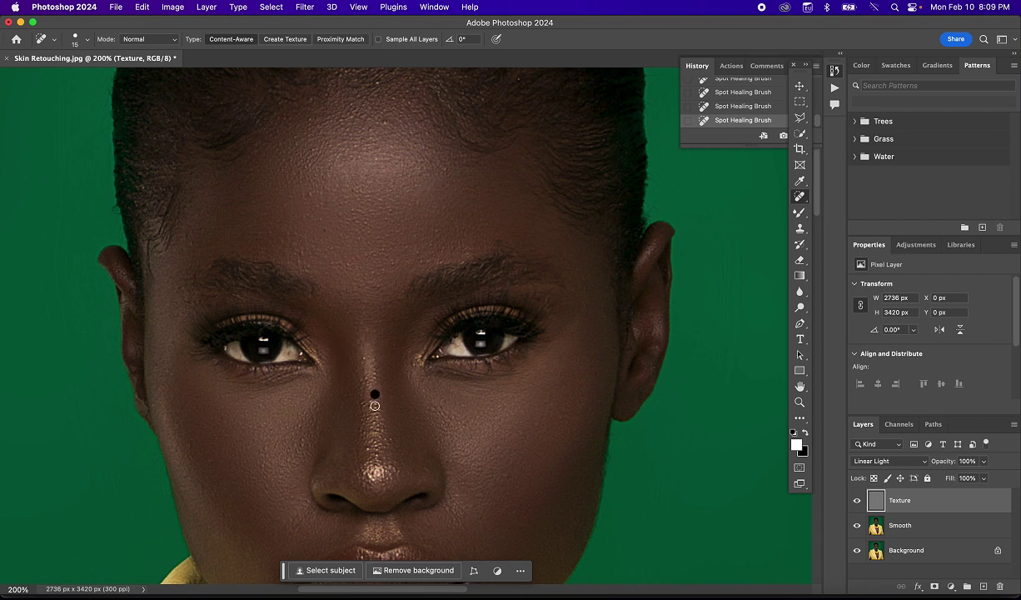
{"action": "left_click", "coordinate": [363, 405]}
{"action": "key", "text": "super+z"}
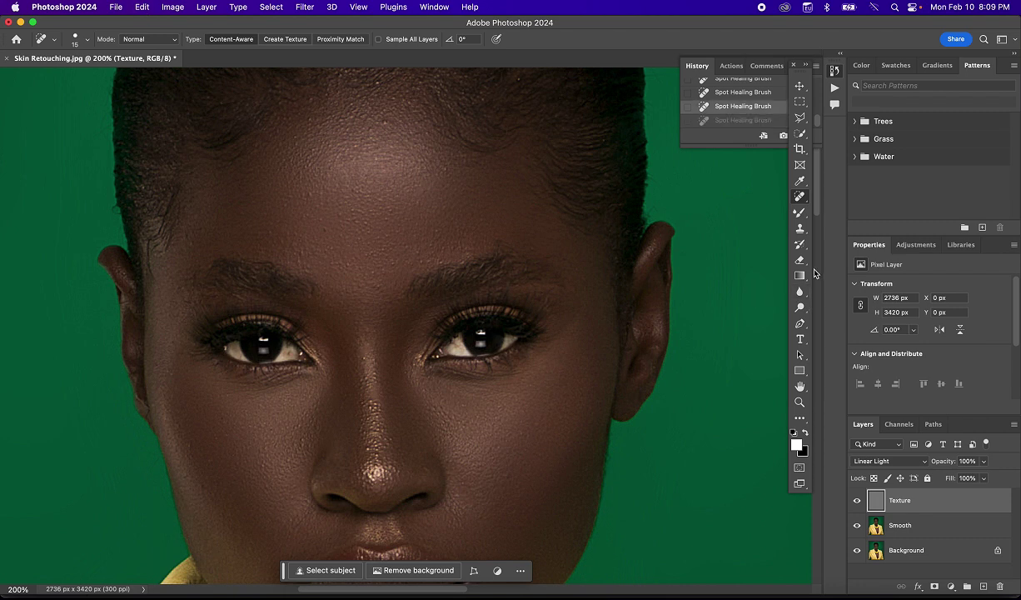
{"action": "key", "text": "super+z"}
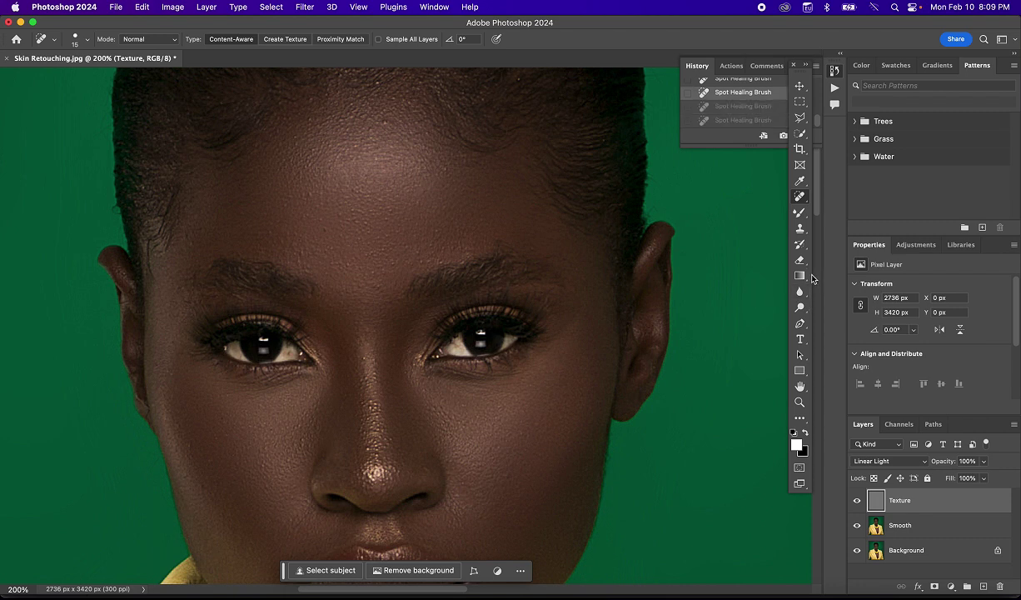
Clone smoother skin texture over the nose with a 50-pixel Clone Stamp at 45% opacity, and undo the last stroke.
{"action": "left_click", "coordinate": [800, 229]}
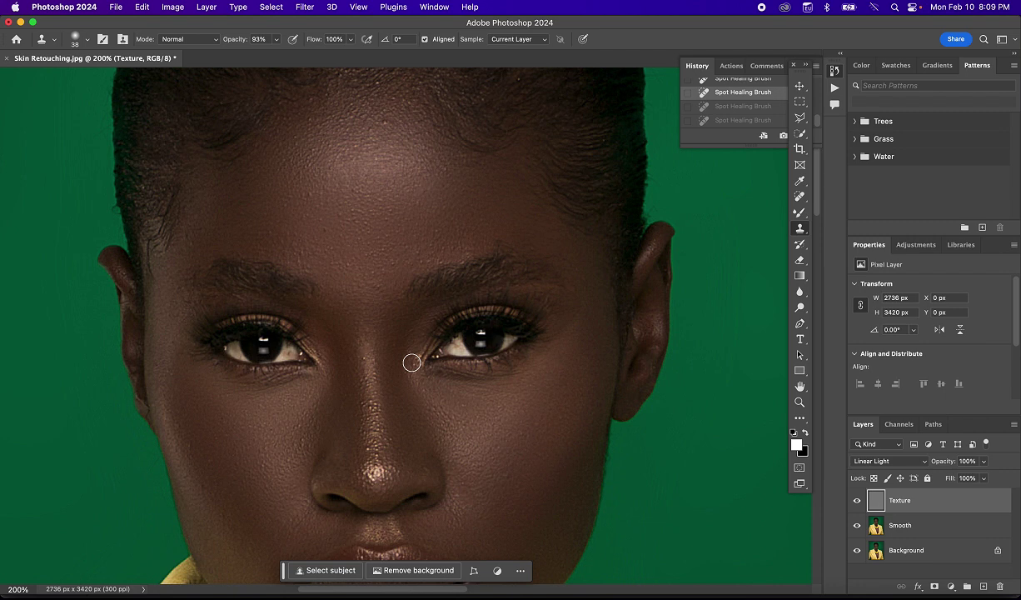
{"action": "left_click_drag", "start_coordinate": [234, 46], "coordinate": [204, 46]}
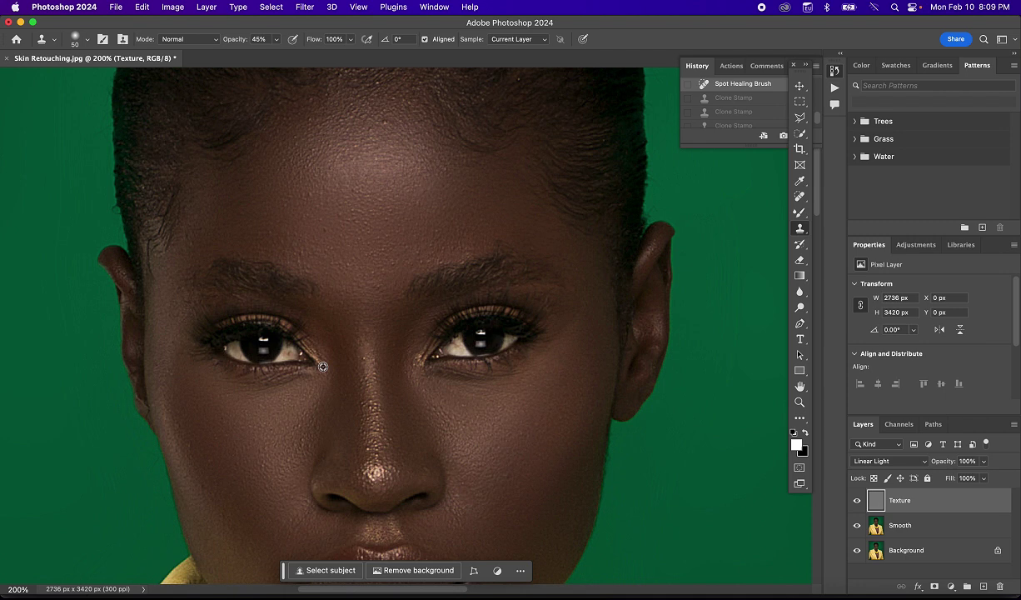
{"action": "mouse_move", "coordinate": [349, 365]}
{"action": "left_mouse_down"}
{"action": "mouse_move", "coordinate": [369, 422]}
{"action": "mouse_move", "coordinate": [392, 374]}
{"action": "mouse_move", "coordinate": [382, 398]}
{"action": "mouse_move", "coordinate": [387, 435]}
{"action": "mouse_move", "coordinate": [389, 423]}
{"action": "mouse_move", "coordinate": [382, 439]}
{"action": "mouse_move", "coordinate": [365, 417]}
{"action": "left_mouse_up"}
{"action": "mouse_move", "coordinate": [360, 365]}
{"action": "left_mouse_down"}
{"action": "mouse_move", "coordinate": [353, 429]}
{"action": "mouse_move", "coordinate": [365, 475]}
{"action": "left_mouse_up"}
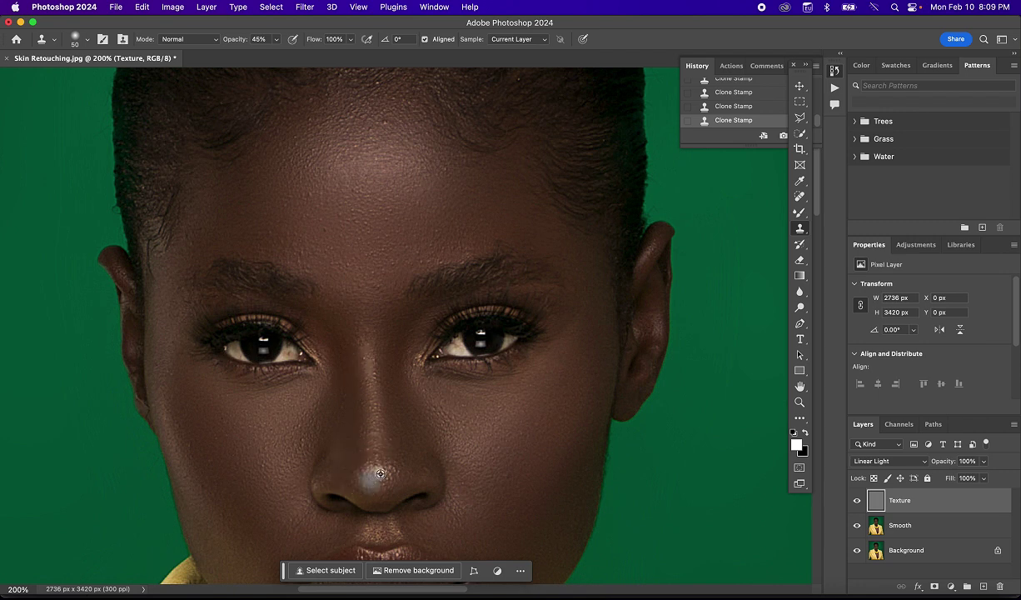
{"action": "left_click", "coordinate": [353, 463], "text": "alt"}
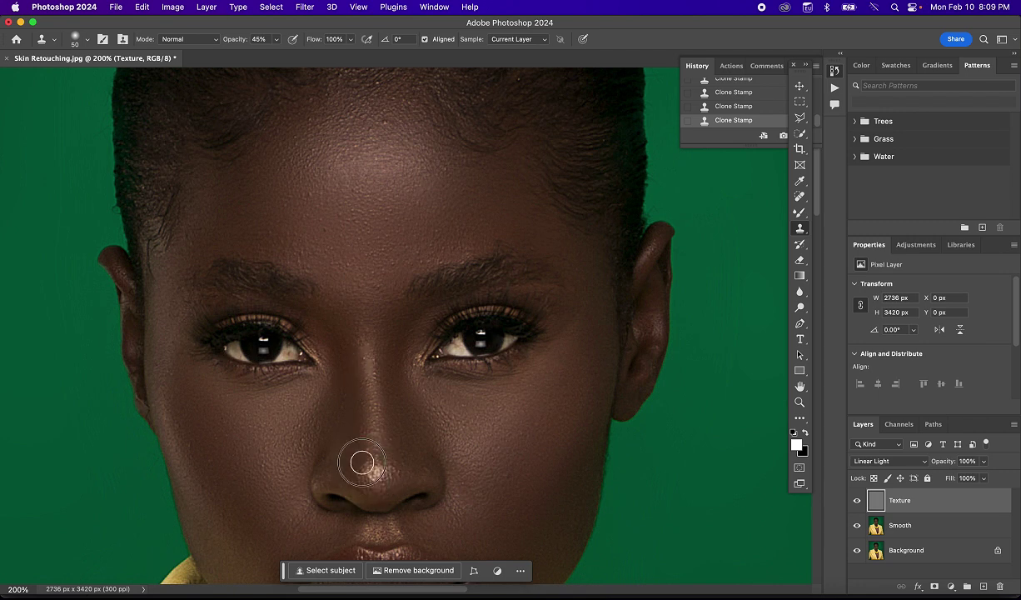
{"action": "left_click_drag", "start_coordinate": [360, 387], "coordinate": [372, 338]}
{"action": "key", "text": "super+z"}
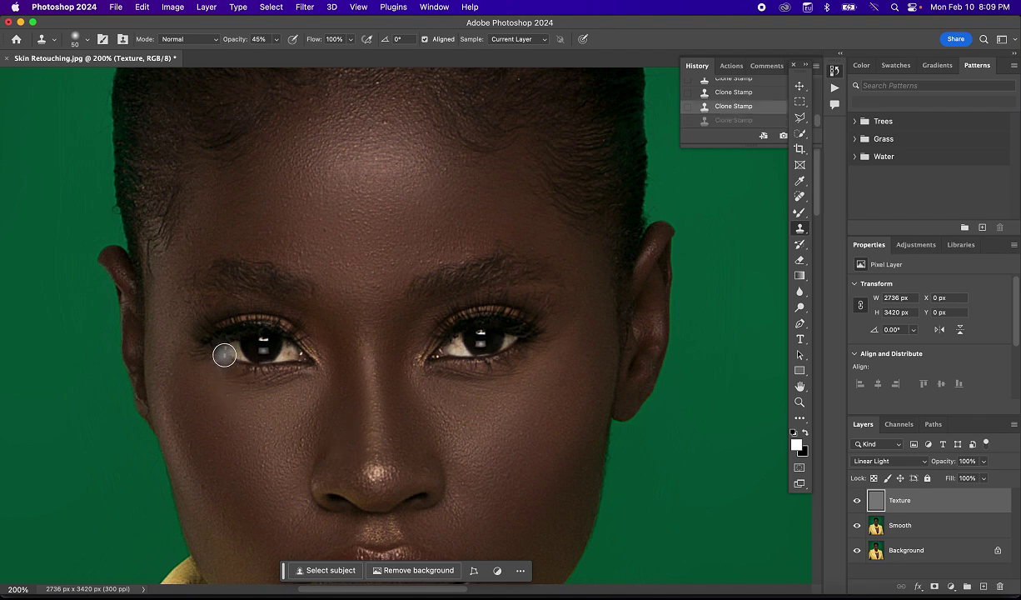
Fit the whole portrait in the window and add a Curves adjustment layer above the Texture layer.
{"action": "scroll", "coordinate": [365, 319], "scroll_direction": "down", "scroll_amount": 5}
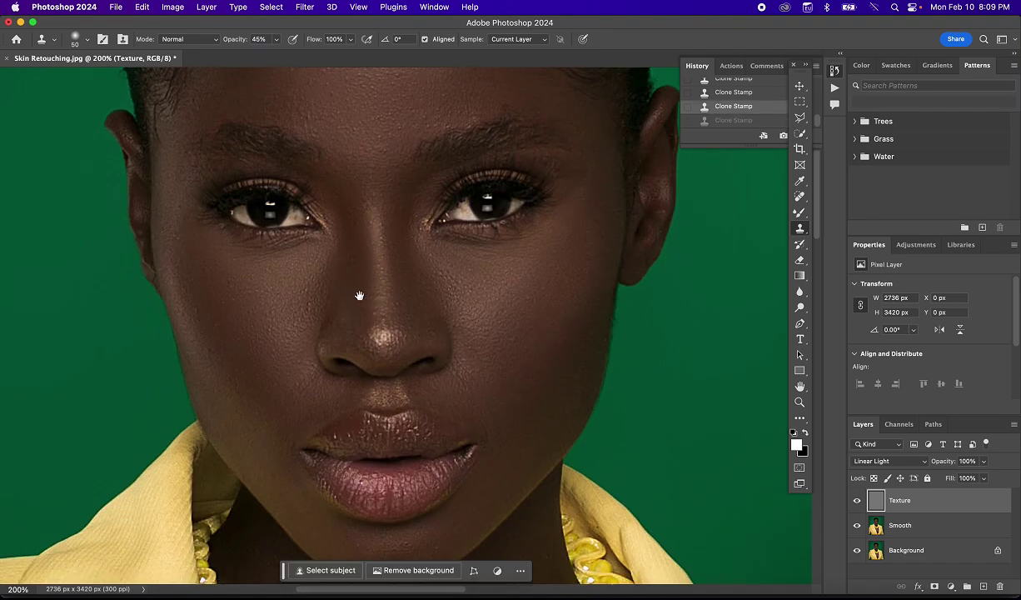
{"action": "scroll", "coordinate": [357, 350], "scroll_direction": "down", "scroll_amount": 3}
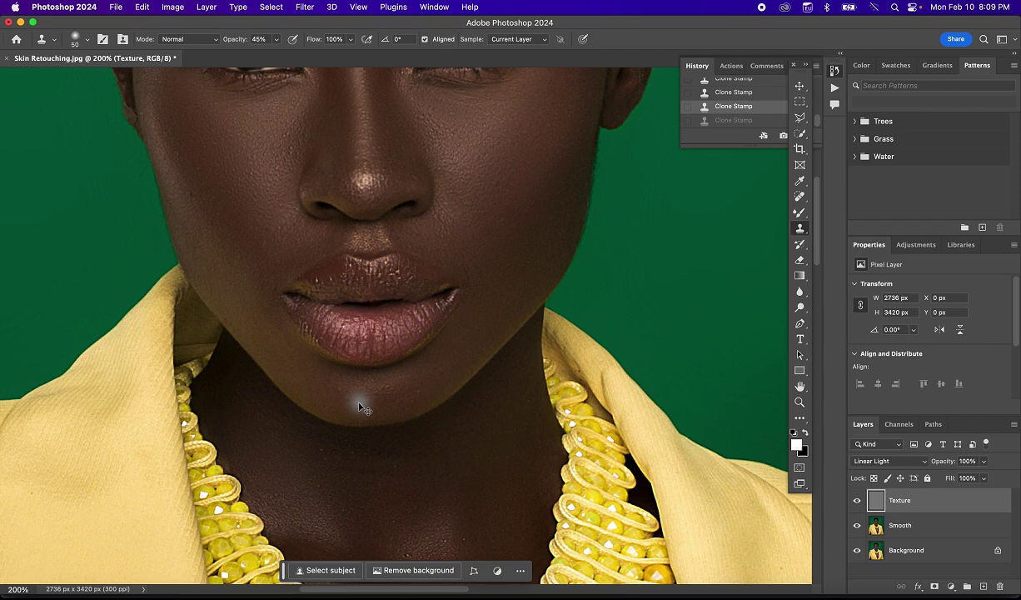
{"action": "key", "text": "super+0"}
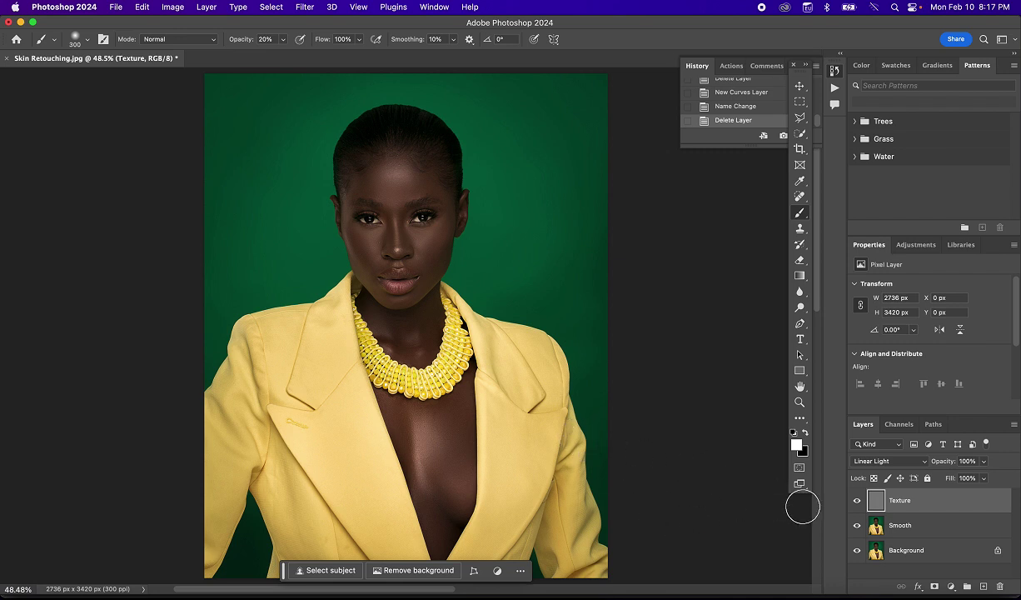
{"action": "left_click", "coordinate": [951, 587]}
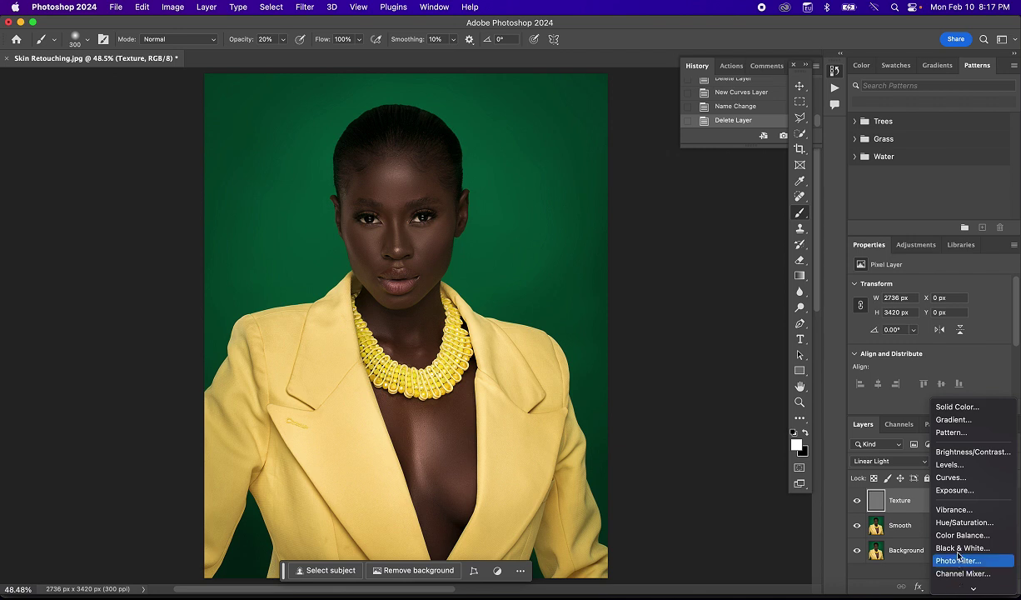
{"action": "left_click", "coordinate": [951, 479]}
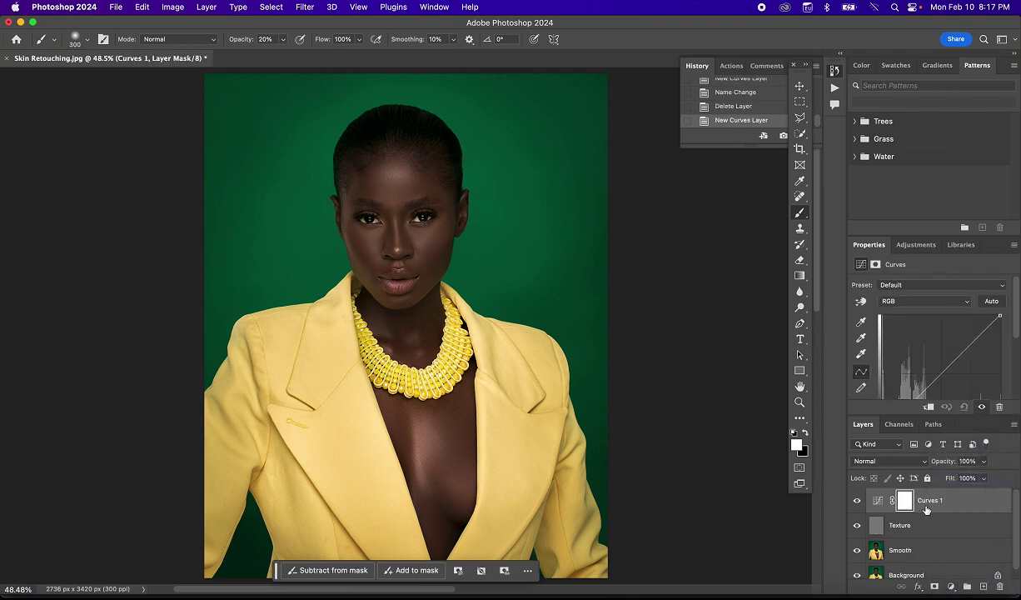
Rename the new Curves layer Dodge and raise its RGB curve to brighten the image.
{"action": "double_click", "coordinate": [928, 501]}
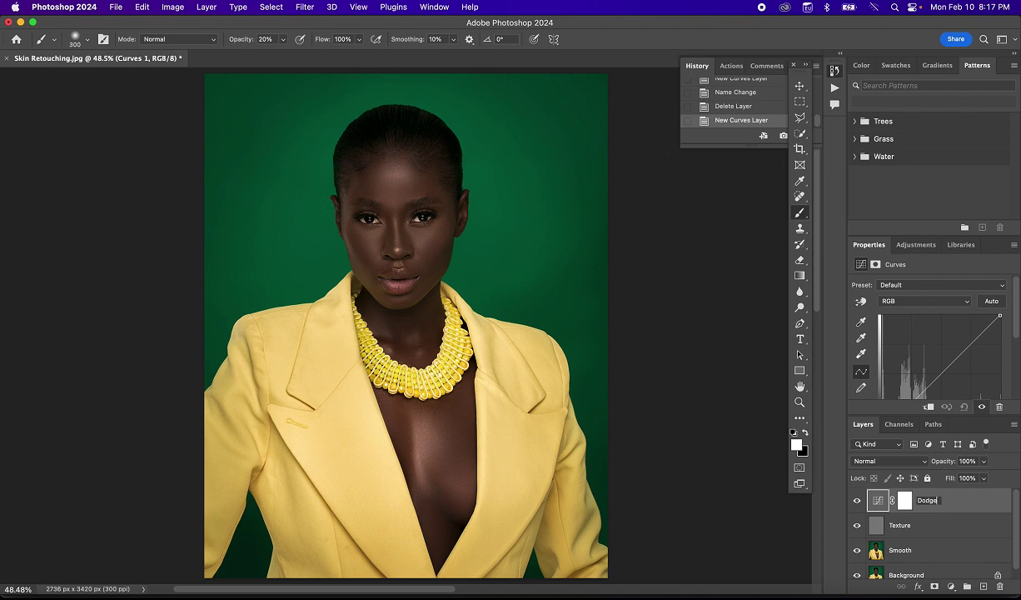
{"action": "key", "text": "Return"}
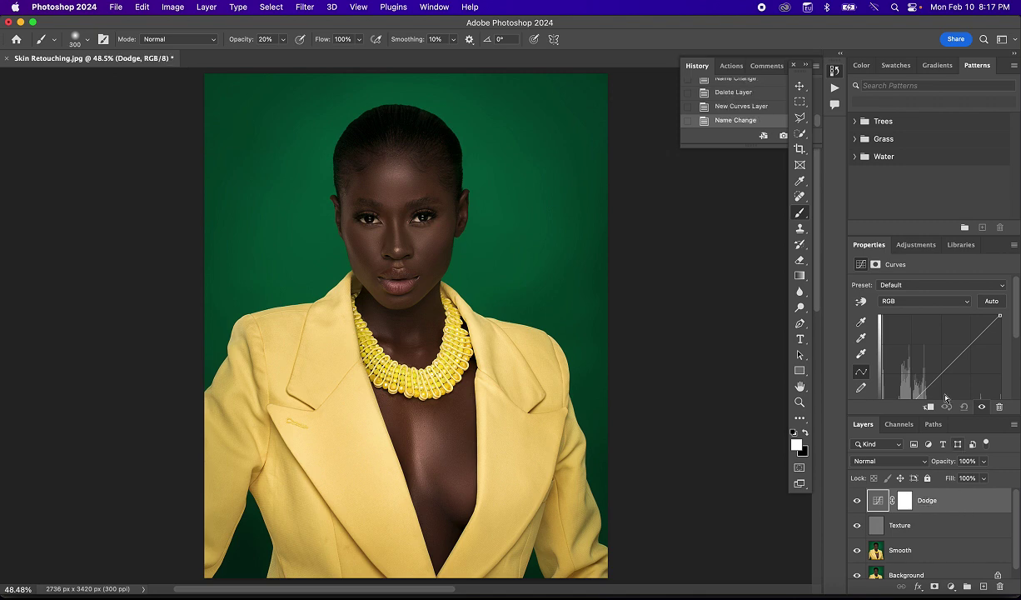
{"action": "left_click_drag", "start_coordinate": [940, 377], "coordinate": [931, 357]}
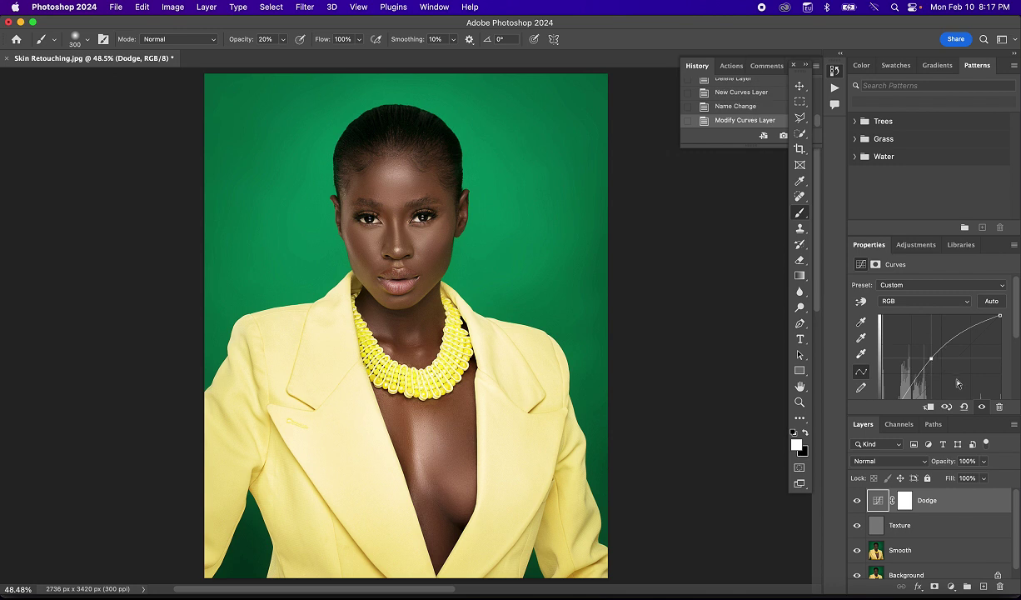
Invert the Dodge layer's mask to black and add a second Curves adjustment layer named Burn.
{"action": "left_click", "coordinate": [903, 500]}
{"action": "key", "text": "super+i"}
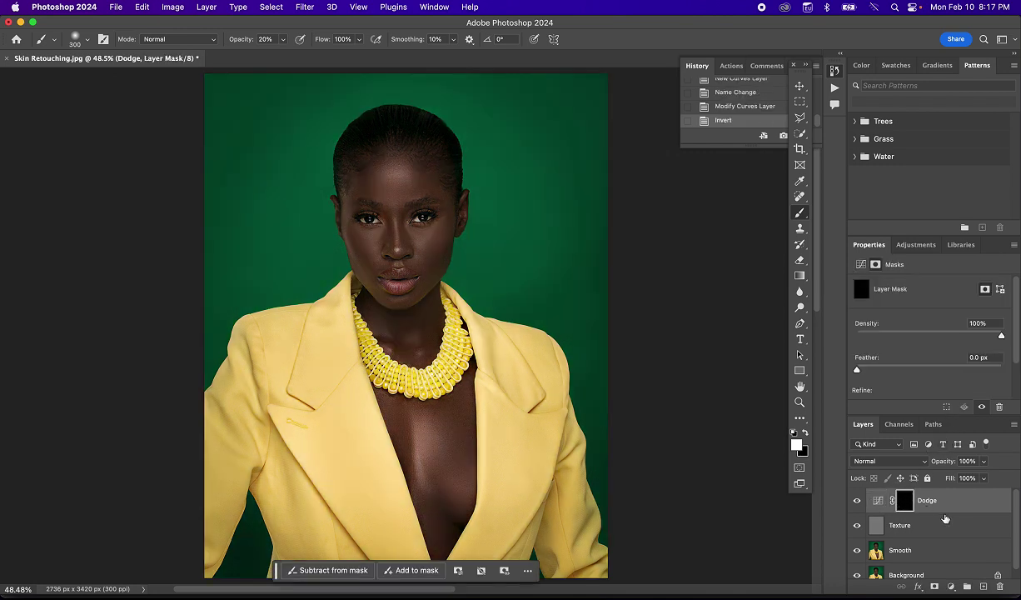
{"action": "left_click", "coordinate": [952, 590]}
{"action": "left_click", "coordinate": [950, 482]}
{"action": "double_click", "coordinate": [930, 500]}
{"action": "type", "text": "Burn"}
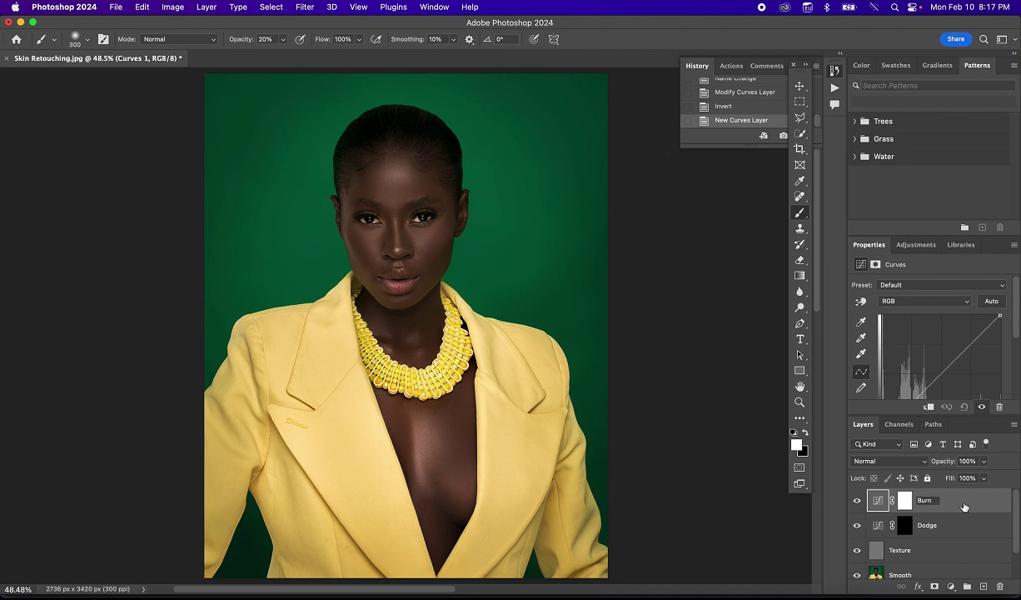
{"action": "key", "text": "Return"}
Lower the Burn layer's RGB curve to darken the image and invert its mask to black.
{"action": "left_click_drag", "start_coordinate": [940, 377], "coordinate": [949, 387]}
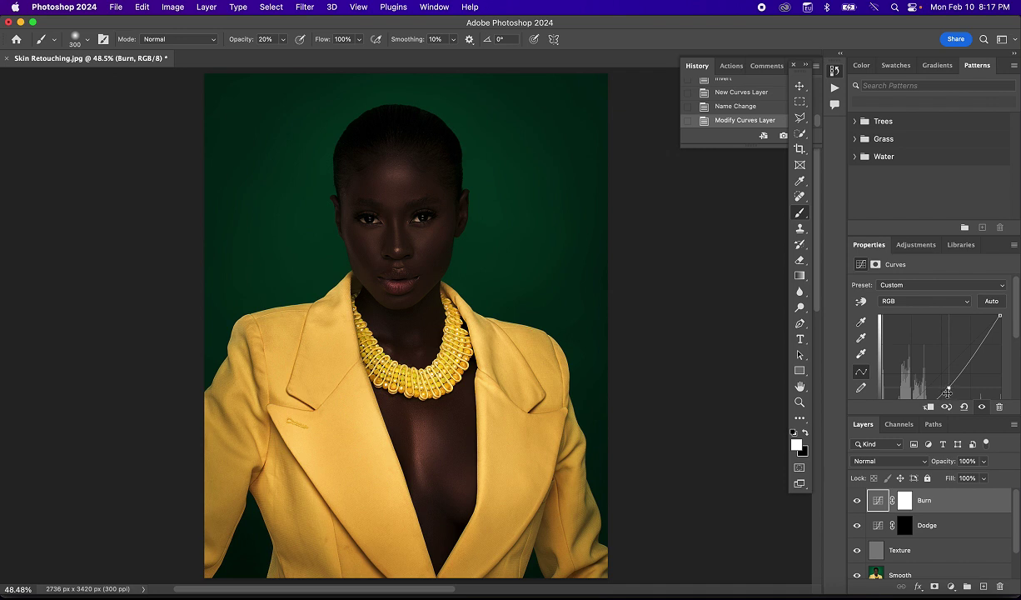
{"action": "left_click", "coordinate": [902, 501]}
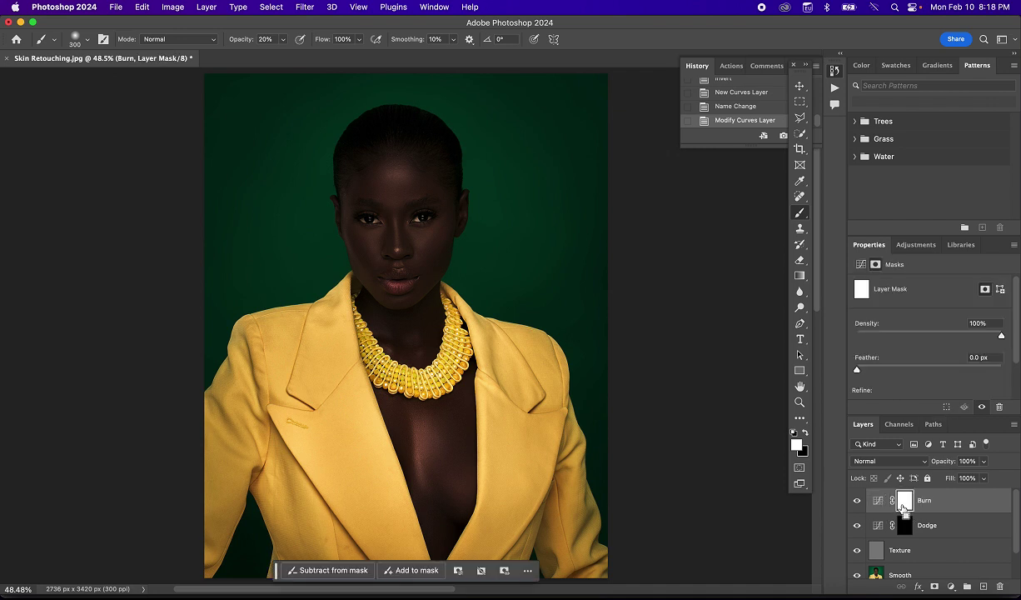
{"action": "key", "text": "super+i"}
{"action": "key", "text": "j"}
{"action": "left_click", "coordinate": [929, 501]}
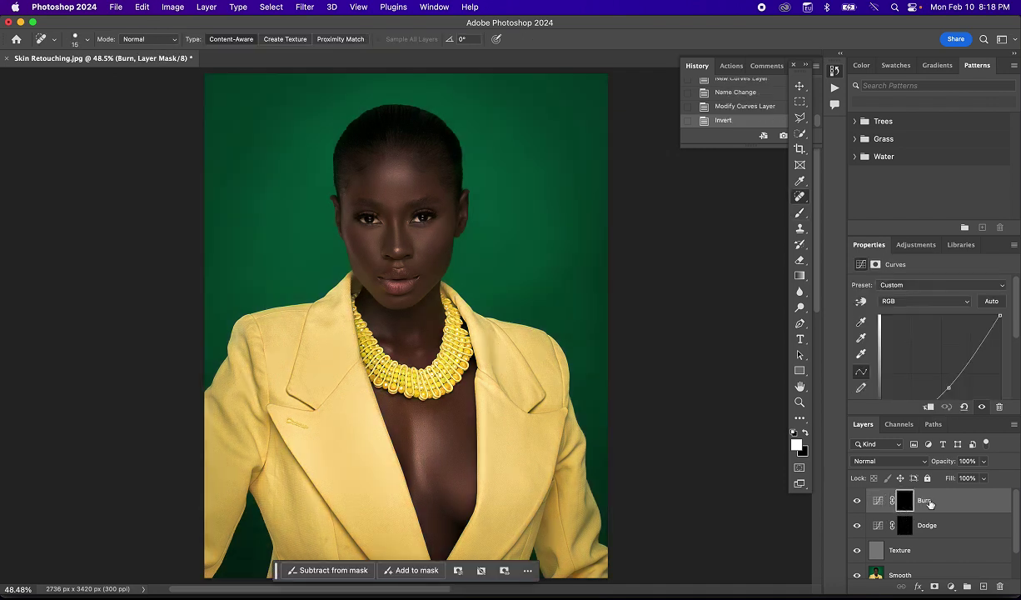
Brighten the middle of the forehead by painting white on the Dodge mask with a 300-pixel brush at 25% opacity.
{"action": "left_click", "coordinate": [927, 526]}
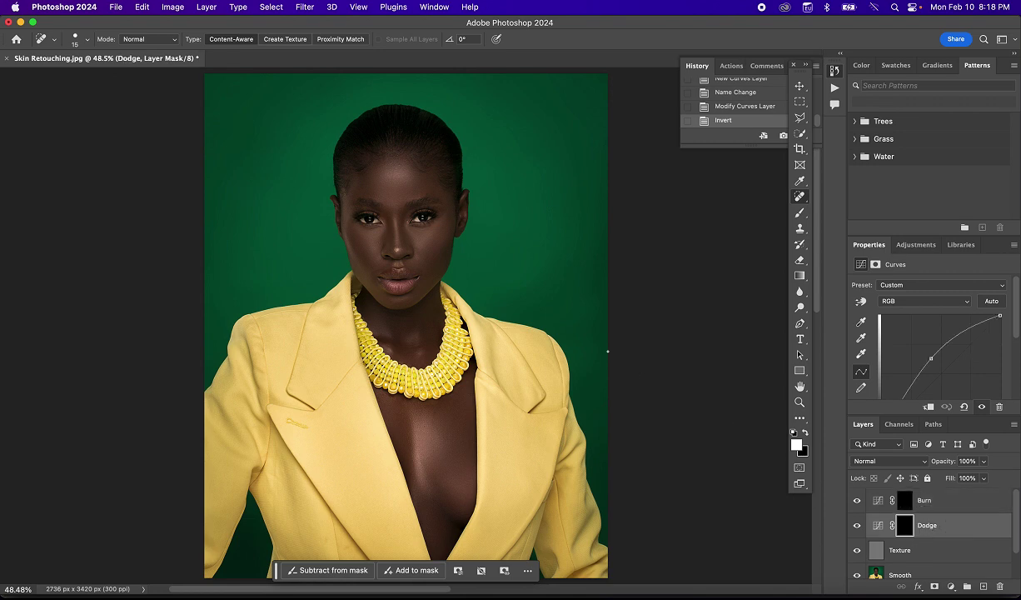
{"action": "key", "text": "b"}
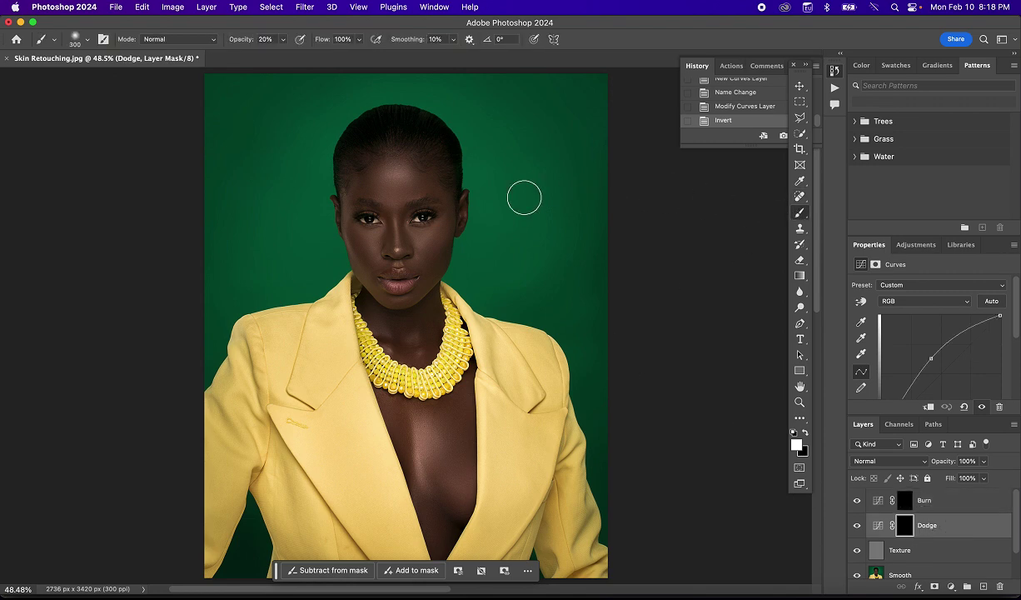
{"action": "key", "text": "super+1"}
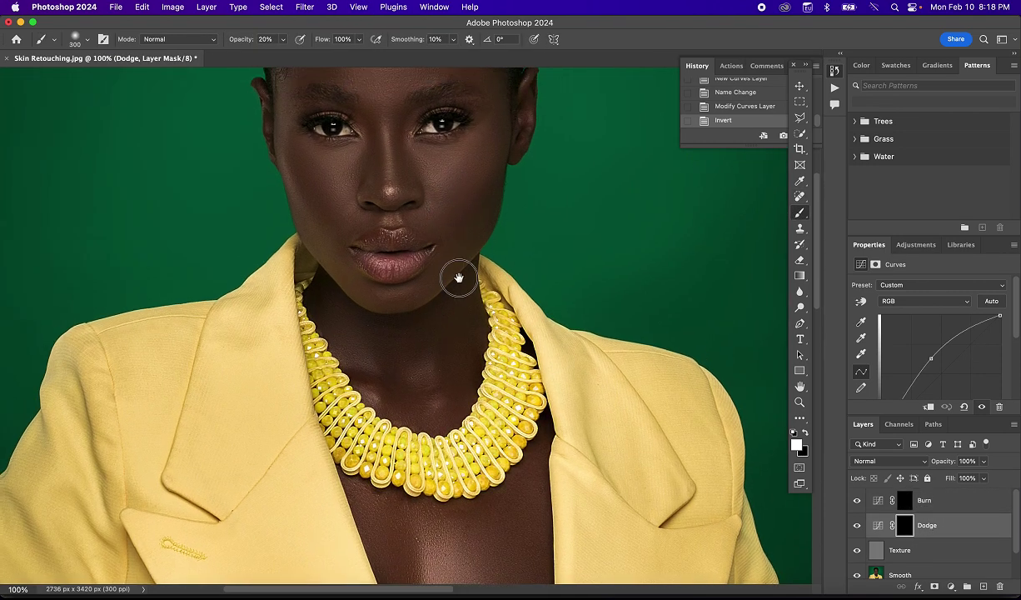
{"action": "left_click_drag", "start_coordinate": [455, 276], "coordinate": [473, 340]}
{"action": "left_click_drag", "start_coordinate": [228, 43], "coordinate": [234, 42]}
{"action": "key", "text": "bracketright"}
{"action": "key", "text": "bracketleft"}
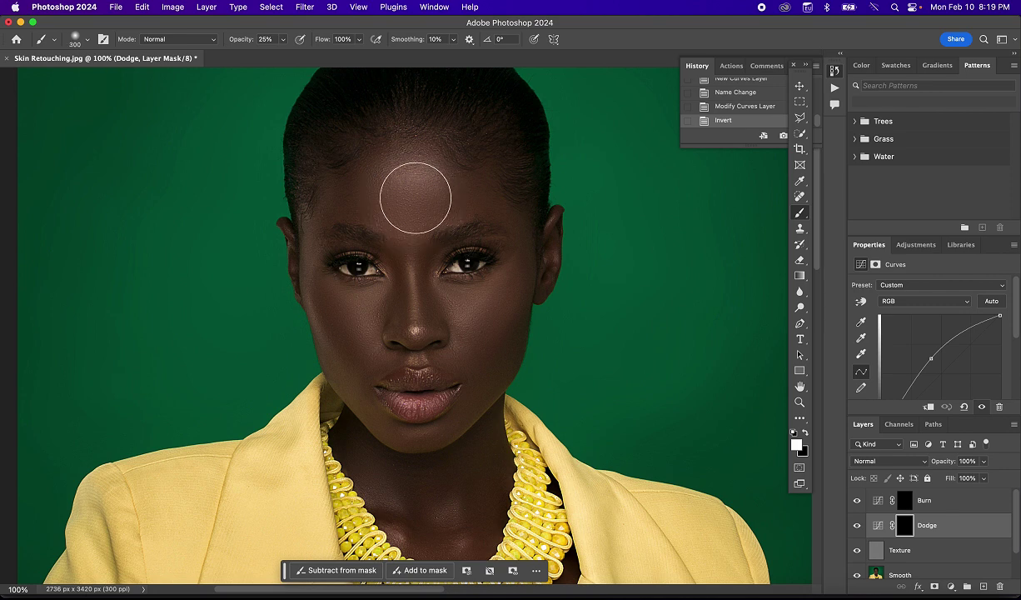
{"action": "left_click", "coordinate": [415, 194]}
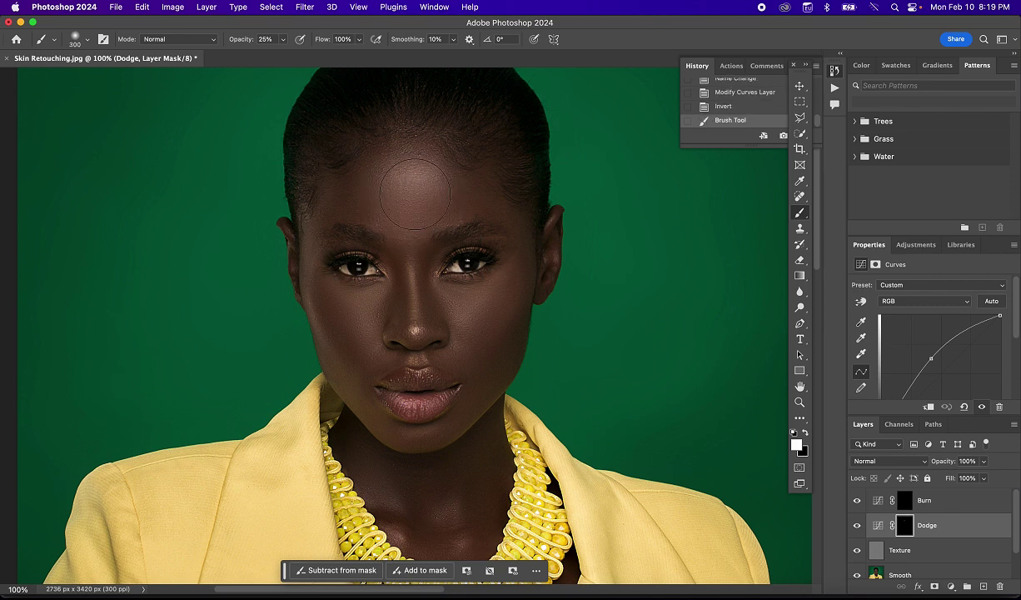
Brighten the cheek below the eye on the Dodge mask, reducing the brush to 250 pixels.
{"action": "left_click", "coordinate": [479, 315]}
{"action": "key", "text": "bracketleft"}
{"action": "left_click", "coordinate": [490, 296]}
{"action": "key", "text": "bracketleft"}
{"action": "left_click", "coordinate": [467, 319]}
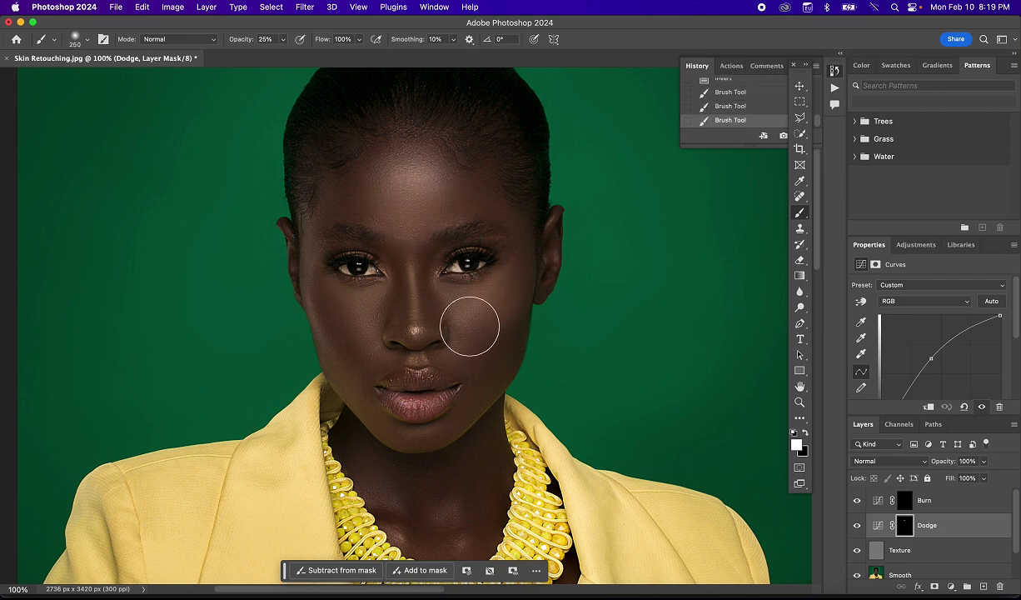
Brighten the finer highlights of the other cheek, nose and upper lip on the Dodge mask with a 60 to 100-pixel brush.
{"action": "key", "text": "bracketleft"}
{"action": "key", "text": "bracketleft"}
{"action": "key", "text": "bracketleft"}
{"action": "key", "text": "bracketleft"}
{"action": "key", "text": "bracketleft"}
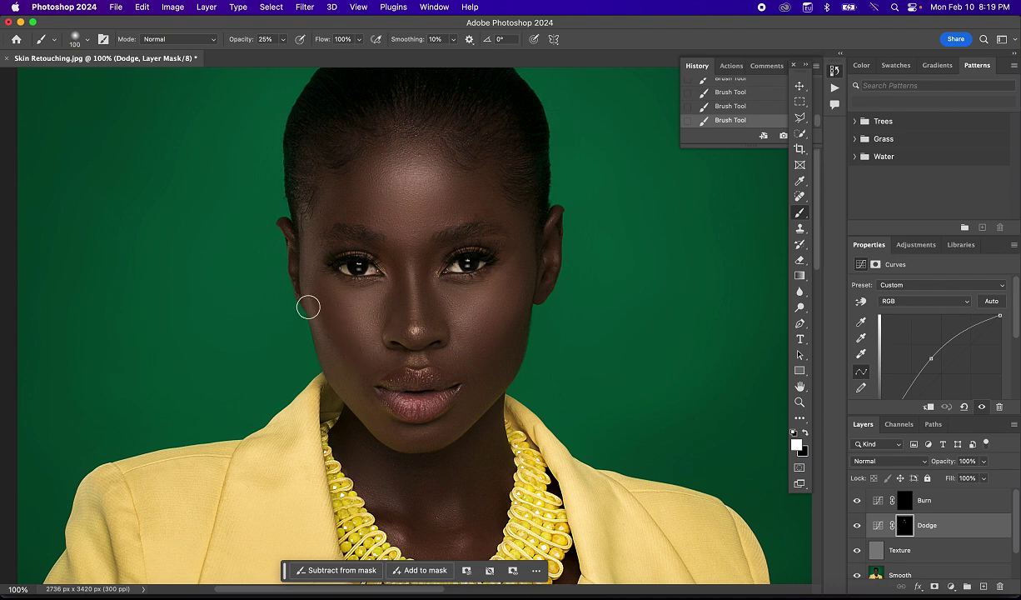
{"action": "key", "text": "bracketleft"}
{"action": "key", "text": "bracketleft"}
{"action": "key", "text": "bracketleft"}
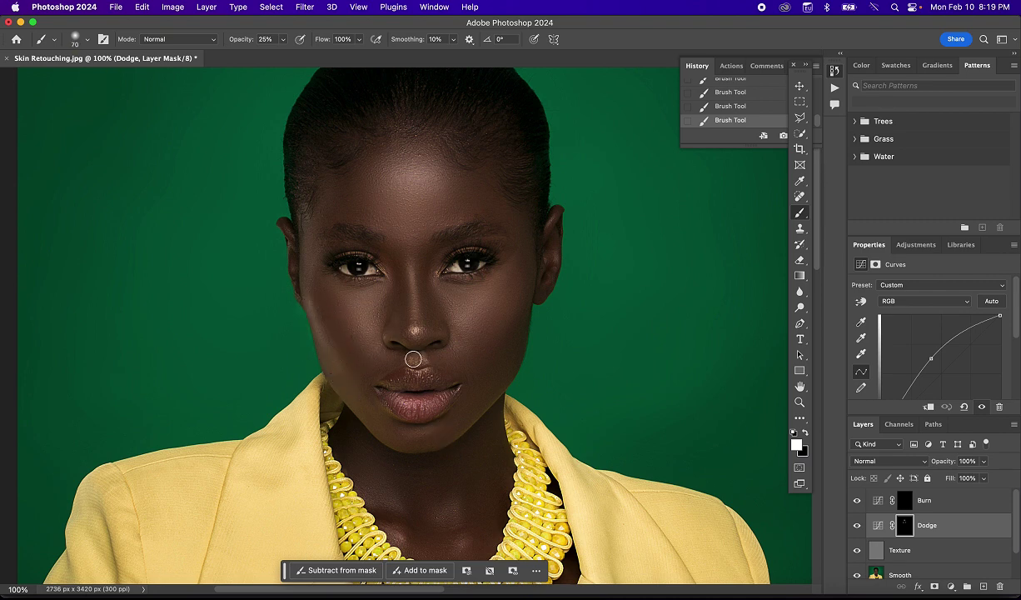
{"action": "key", "text": "bracketright"}
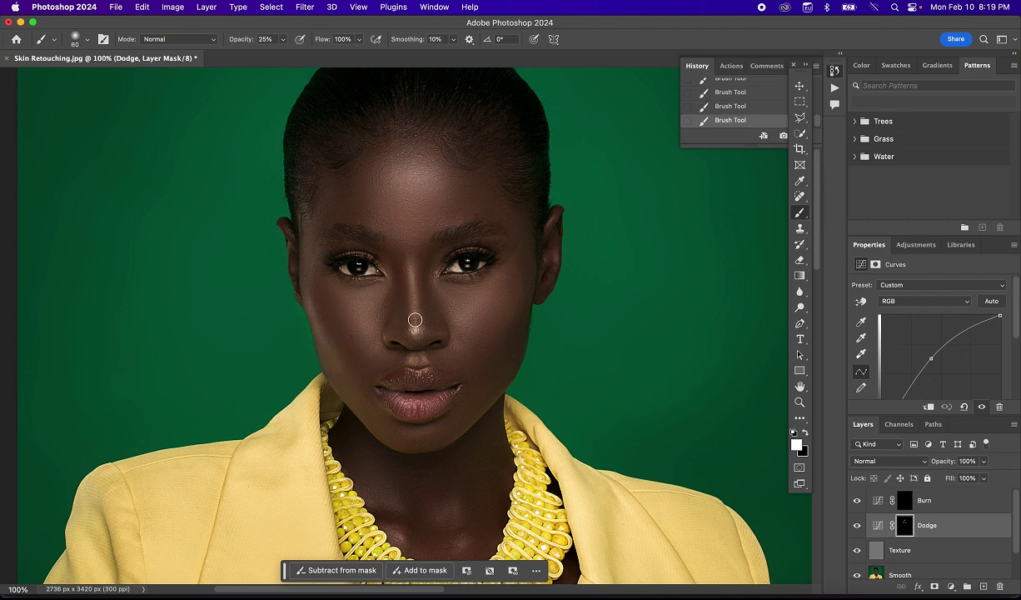
Brighten the neck and chest highlights on the Dodge mask with a 100 to 125-pixel brush.
{"action": "left_click_drag", "start_coordinate": [446, 424], "coordinate": [434, 310]}
{"action": "key", "text": "bracketright"}
{"action": "key", "text": "bracketright"}
{"action": "key", "text": "bracketright"}
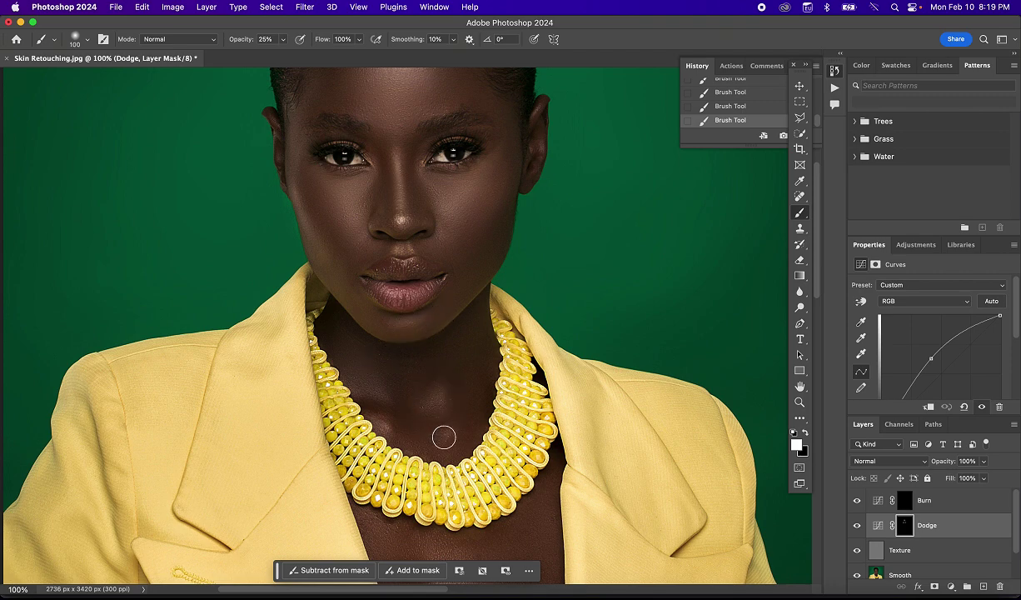
{"action": "key", "text": "bracketright"}
{"action": "scroll", "coordinate": [443, 382], "scroll_direction": "down", "scroll_amount": 5}
Compare the whole portrait with and without the Dodge layer and reduce that layer's opacity.
{"action": "key", "text": "super+0"}
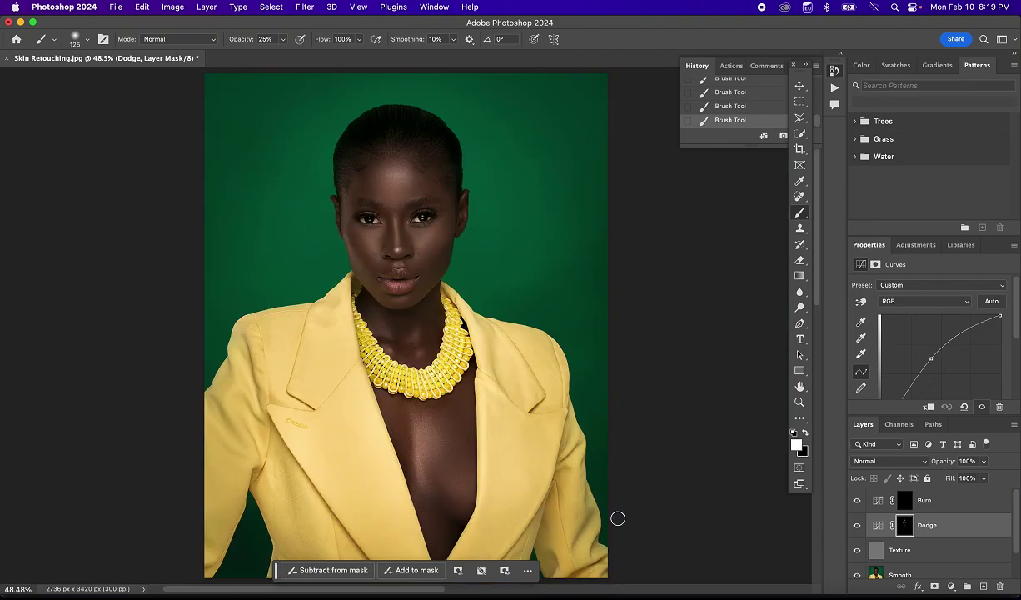
{"action": "left_click", "coordinate": [857, 527]}
{"action": "left_click", "coordinate": [857, 526]}
{"action": "left_click", "coordinate": [857, 527]}
{"action": "left_click", "coordinate": [857, 526]}
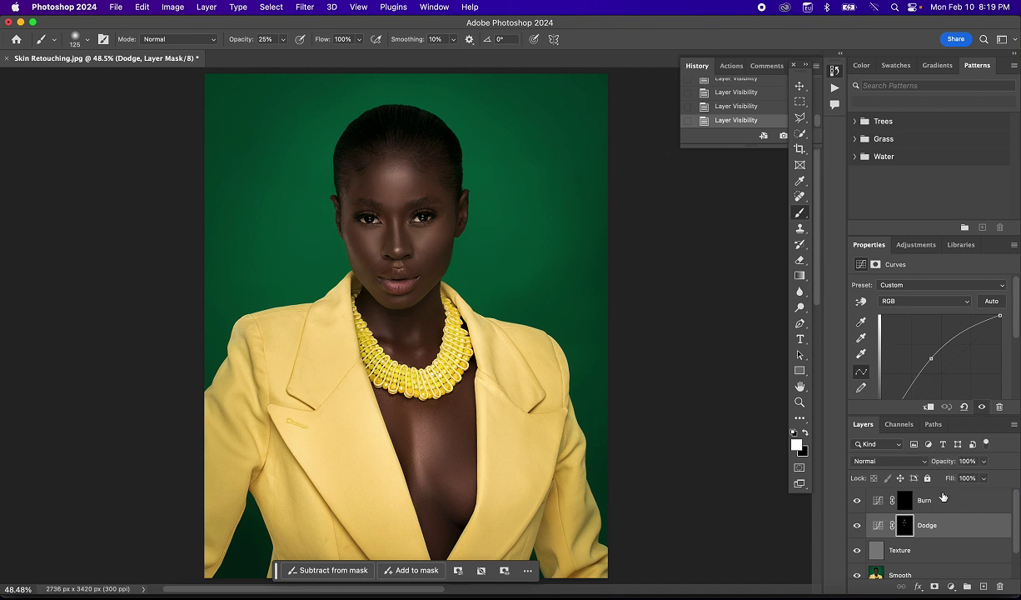
{"action": "left_click_drag", "start_coordinate": [947, 466], "coordinate": [925, 469]}
{"action": "left_click", "coordinate": [854, 527]}
{"action": "left_click", "coordinate": [854, 527]}
{"action": "left_click", "coordinate": [854, 527]}
{"action": "left_click", "coordinate": [854, 527]}
{"action": "left_click", "coordinate": [854, 527]}
{"action": "left_click_drag", "start_coordinate": [941, 463], "coordinate": [939, 465]}
Darken the jaw, face sides and forehead edges by painting white on the Burn mask with a 175-pixel brush at 12% opacity.
{"action": "left_click", "coordinate": [906, 501]}
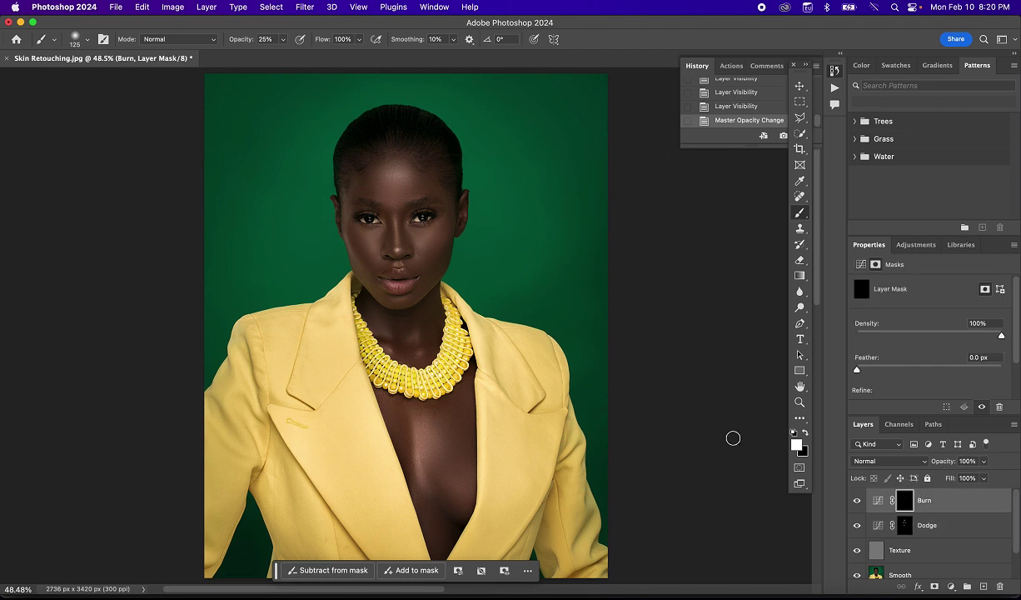
{"action": "key", "text": "super+1"}
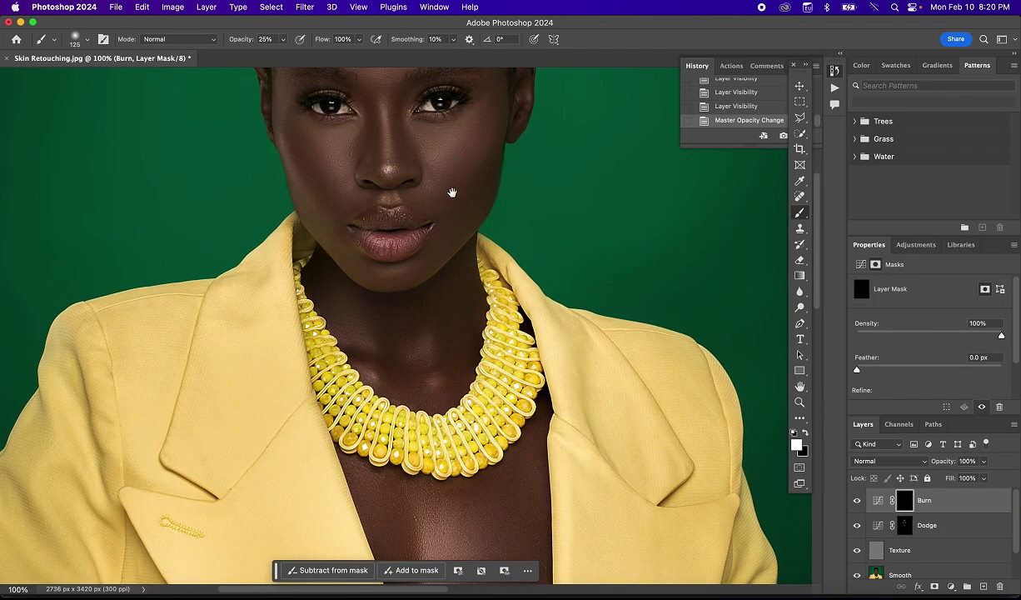
{"action": "left_click_drag", "start_coordinate": [452, 192], "coordinate": [458, 356]}
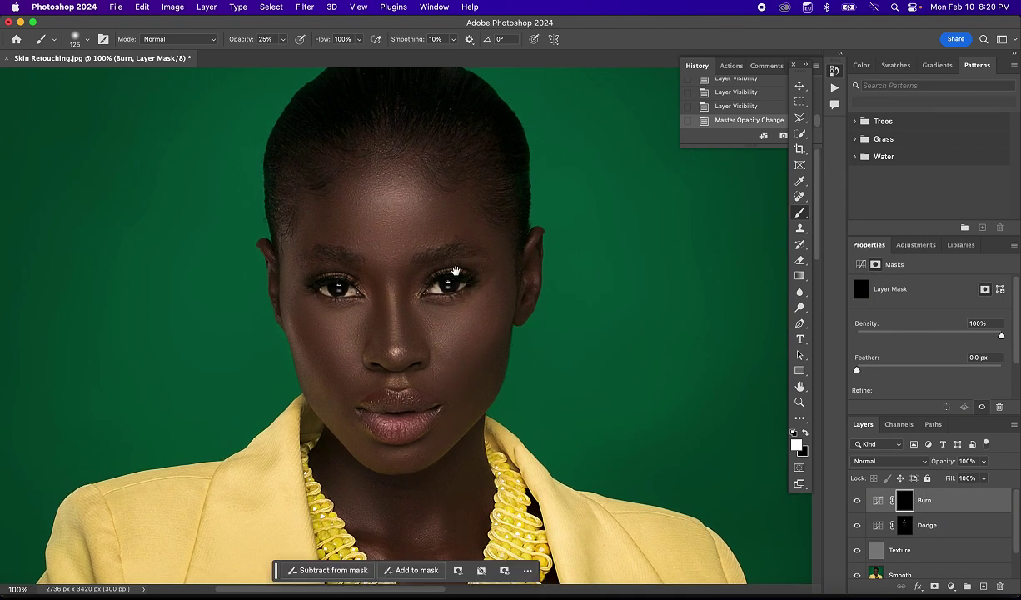
{"action": "left_click_drag", "start_coordinate": [449, 241], "coordinate": [441, 212]}
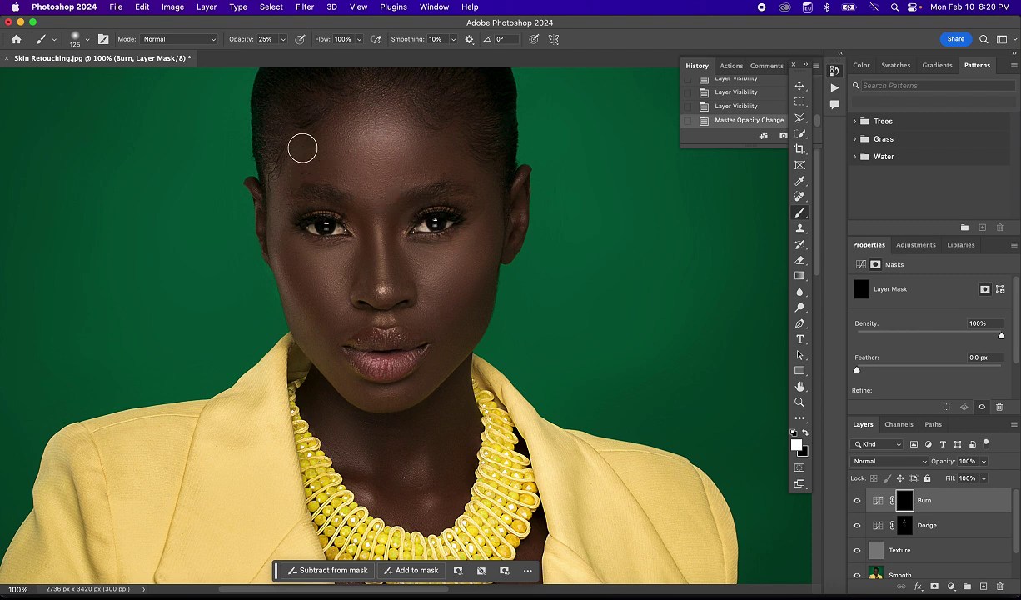
{"action": "left_click_drag", "start_coordinate": [239, 44], "coordinate": [227, 44]}
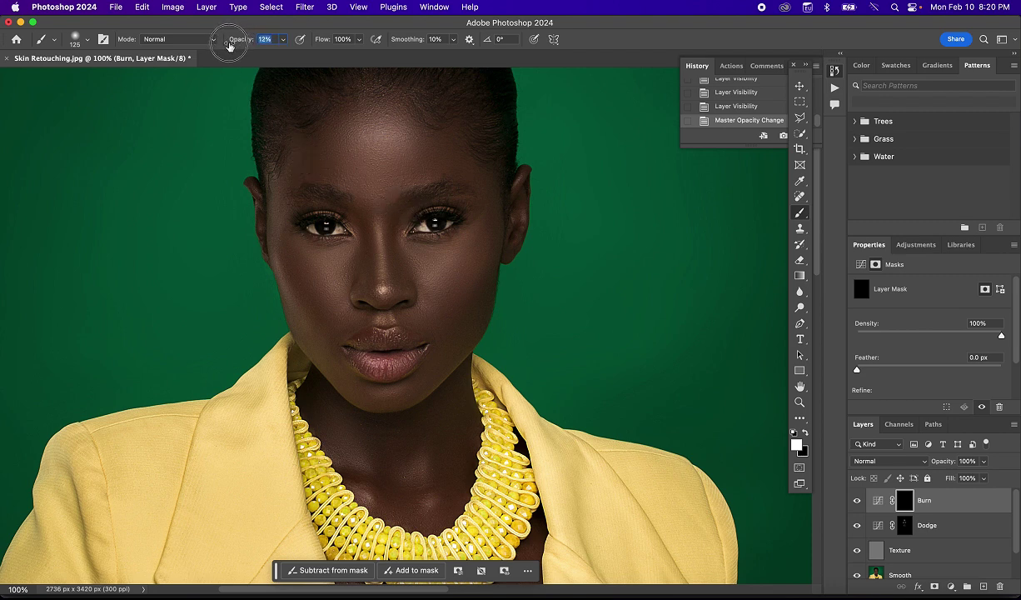
{"action": "key", "text": "bracketright"}
{"action": "key", "text": "bracketright"}
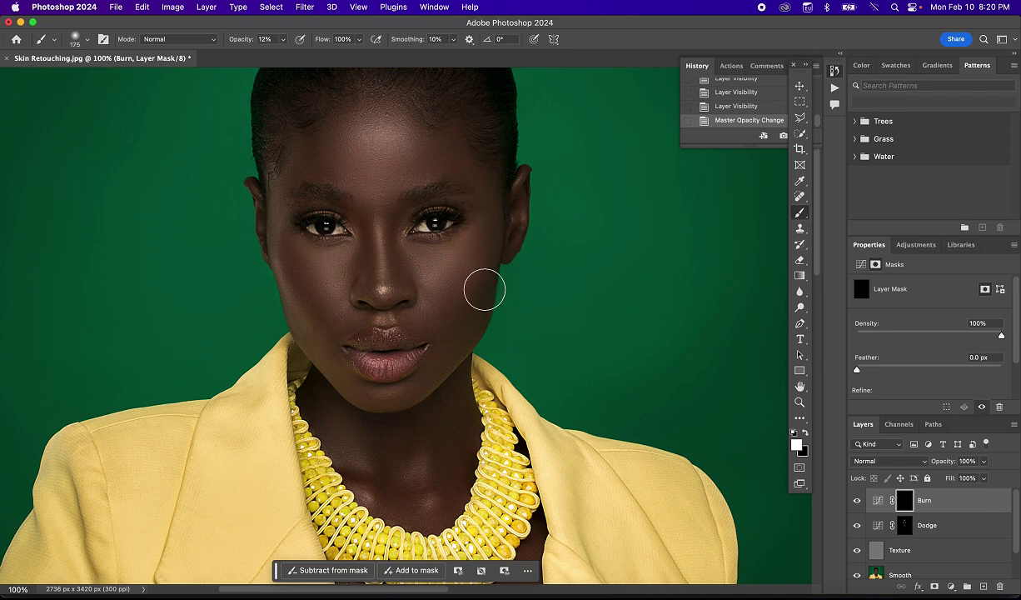
{"action": "mouse_move", "coordinate": [417, 365]}
{"action": "left_mouse_down"}
{"action": "mouse_move", "coordinate": [294, 282]}
{"action": "mouse_move", "coordinate": [272, 235]}
{"action": "left_mouse_up"}
{"action": "left_click_drag", "start_coordinate": [351, 344], "coordinate": [287, 216]}
{"action": "left_click_drag", "start_coordinate": [308, 167], "coordinate": [339, 117]}
{"action": "mouse_move", "coordinate": [412, 98]}
{"action": "left_mouse_down"}
{"action": "mouse_move", "coordinate": [436, 123]}
{"action": "mouse_move", "coordinate": [369, 143]}
{"action": "left_mouse_up"}
Refine the shading at the side of the face on the Burn mask with a 150-pixel brush.
{"action": "key", "text": "bracketleft"}
{"action": "key", "text": "bracketleft"}
{"action": "key", "text": "bracketleft"}
{"action": "key", "text": "bracketright"}
{"action": "key", "text": "bracketright"}
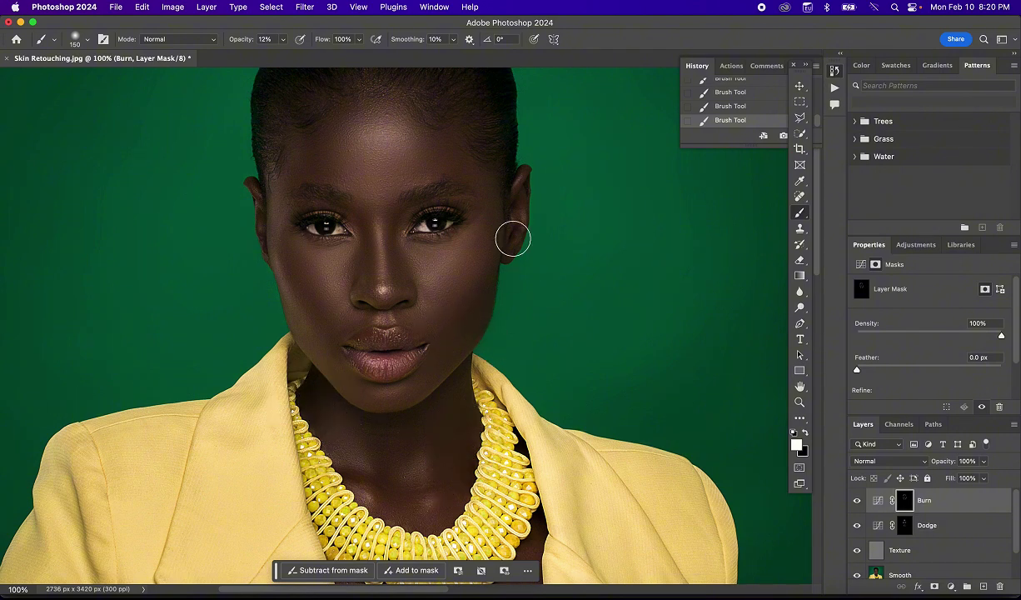
{"action": "scroll", "coordinate": [508, 350], "scroll_direction": "down", "scroll_amount": 5}
{"action": "key", "text": "super+0"}
Try to burn a wider area on the Burn mask with a 400-pixel brush and undo the last stroke.
{"action": "key", "text": "bracketright"}
{"action": "key", "text": "bracketright"}
{"action": "key", "text": "bracketright"}
{"action": "key", "text": "bracketright"}
{"action": "key", "text": "bracketright"}
{"action": "key", "text": "super+z"}
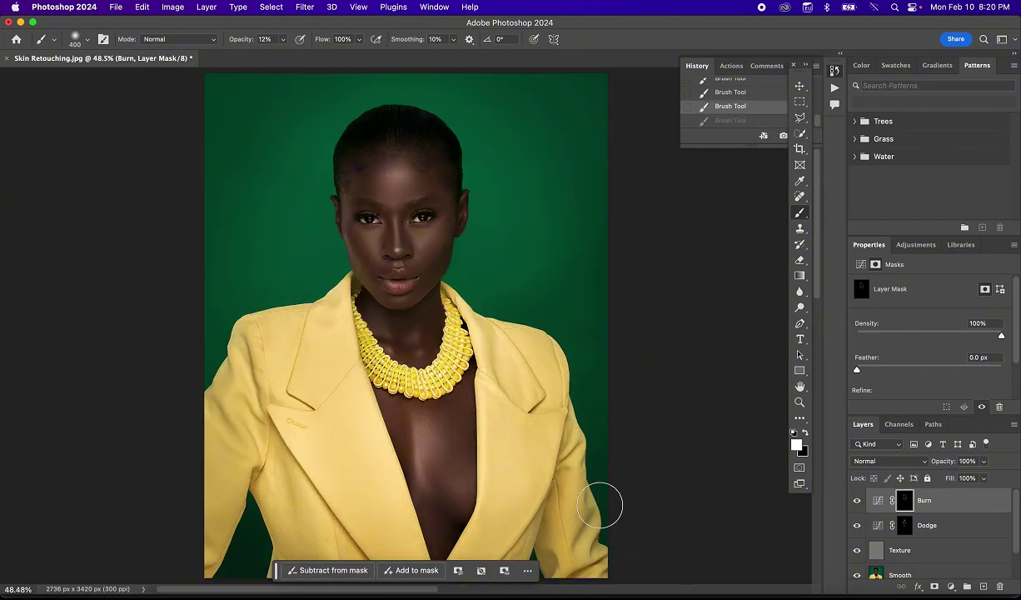
Compare the portrait with and without the Burn layer and set that layer's opacity to 80%.
{"action": "left_click", "coordinate": [857, 502]}
{"action": "left_click", "coordinate": [857, 502]}
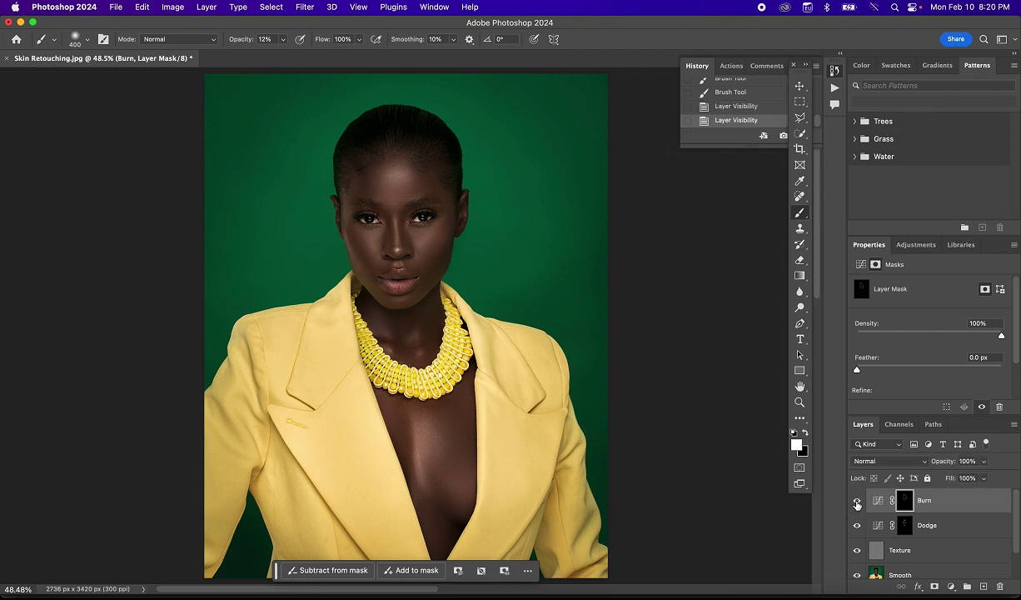
{"action": "left_click", "coordinate": [857, 503]}
{"action": "left_click", "coordinate": [857, 503]}
{"action": "mouse_move", "coordinate": [947, 465]}
{"action": "left_mouse_down"}
{"action": "mouse_move", "coordinate": [912, 443]}
{"action": "mouse_move", "coordinate": [940, 467]}
{"action": "mouse_move", "coordinate": [898, 450]}
{"action": "mouse_move", "coordinate": [936, 471]}
{"action": "mouse_move", "coordinate": [899, 445]}
{"action": "left_mouse_up"}
{"action": "left_click", "coordinate": [857, 500]}
{"action": "left_click", "coordinate": [857, 502]}
{"action": "left_click", "coordinate": [856, 503]}
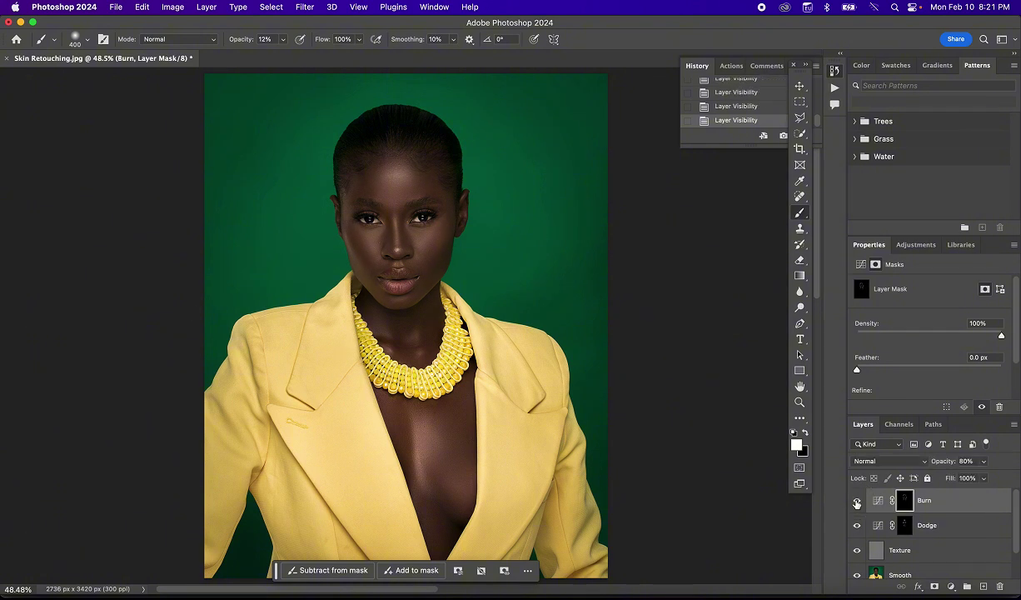
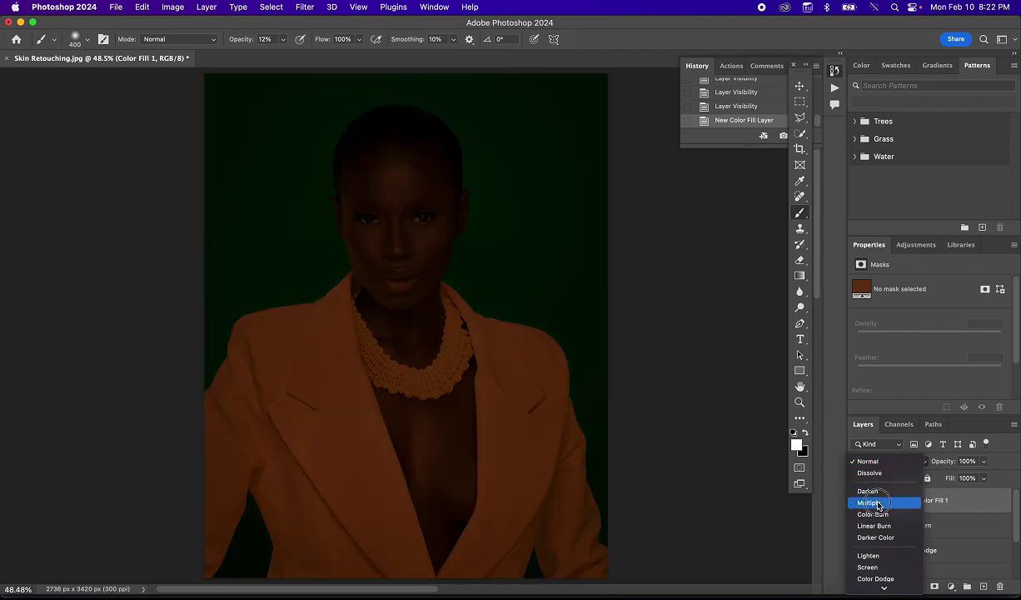
Set the brown Color Fill layer's blend mode to Multiply and its opacity to 51%.
{"action": "left_click", "coordinate": [876, 503]}
{"action": "left_click_drag", "start_coordinate": [940, 464], "coordinate": [910, 465]}
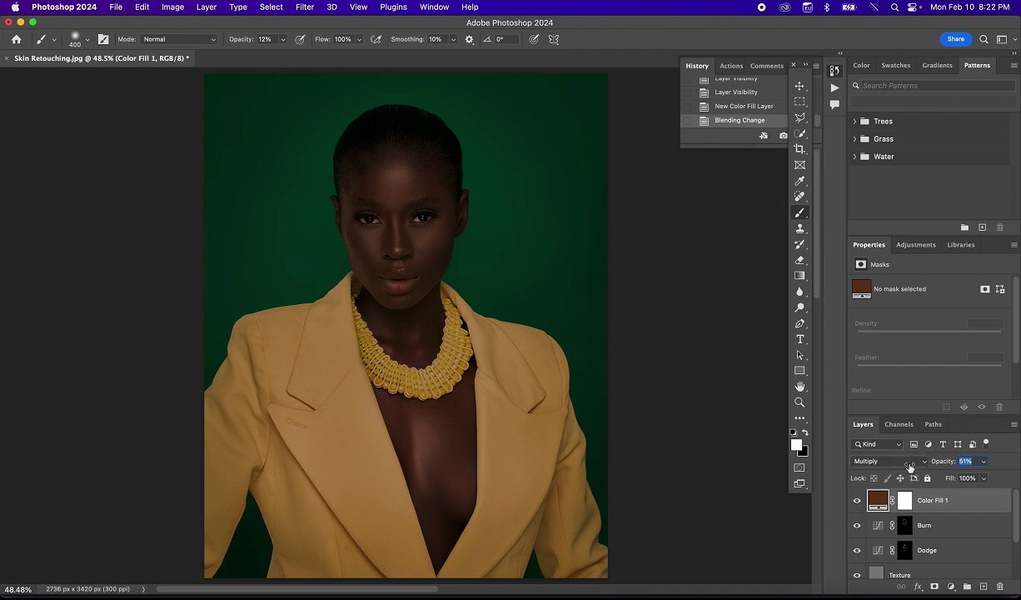
Add a Solid Color fill layer in dark navy blue (#173257) above the brown Color Fill layer.
{"action": "left_click", "coordinate": [950, 587]}
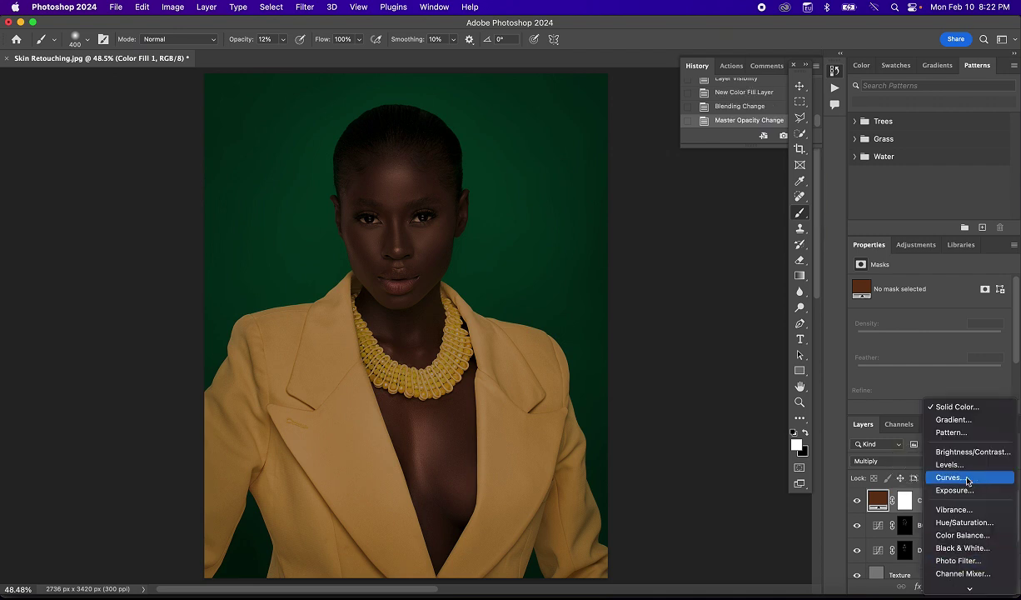
{"action": "left_click", "coordinate": [947, 408]}
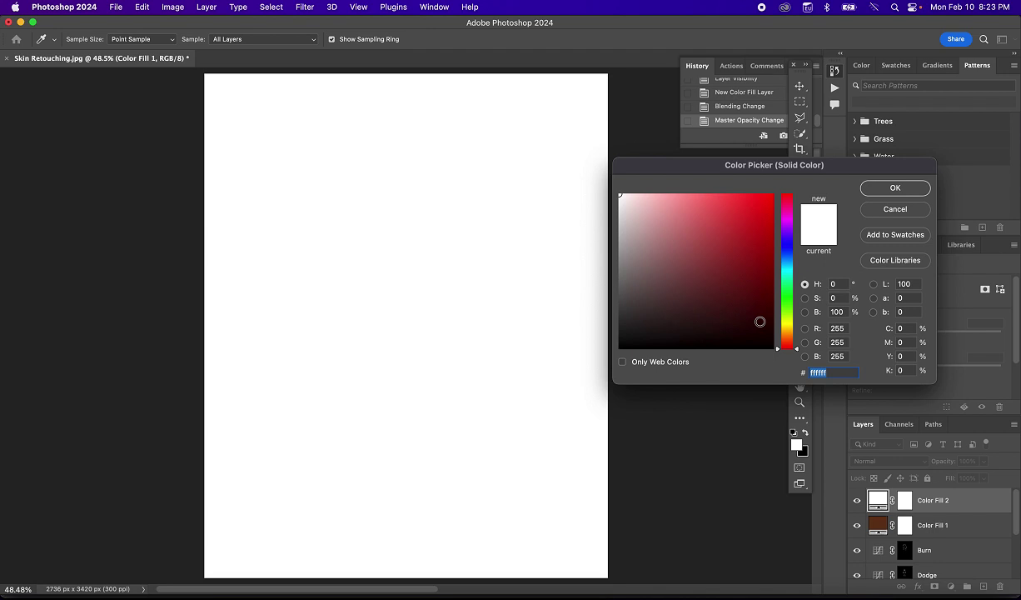
{"action": "left_click", "coordinate": [787, 261]}
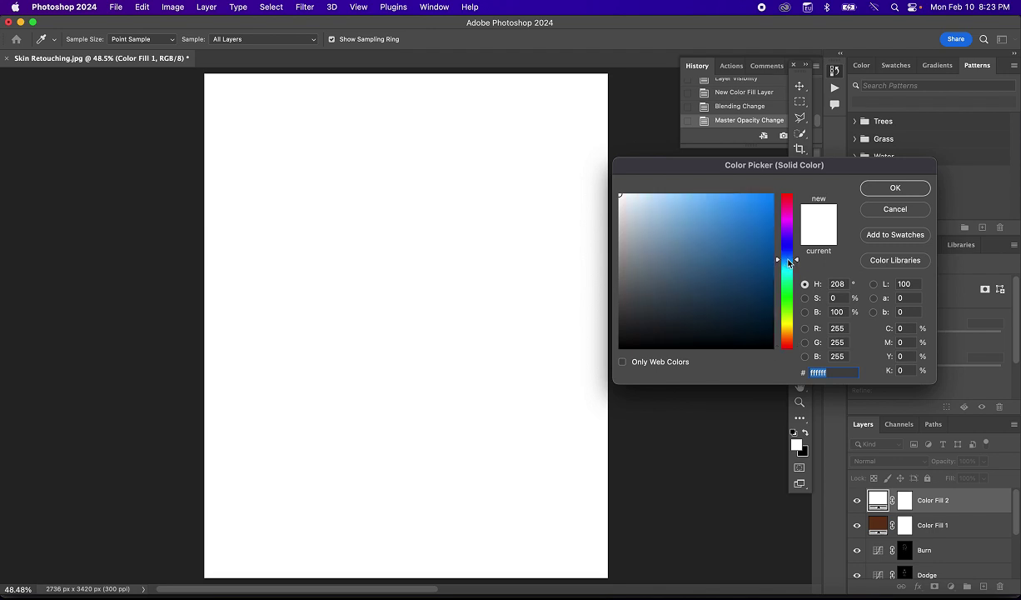
{"action": "left_click_drag", "start_coordinate": [789, 260], "coordinate": [789, 258]}
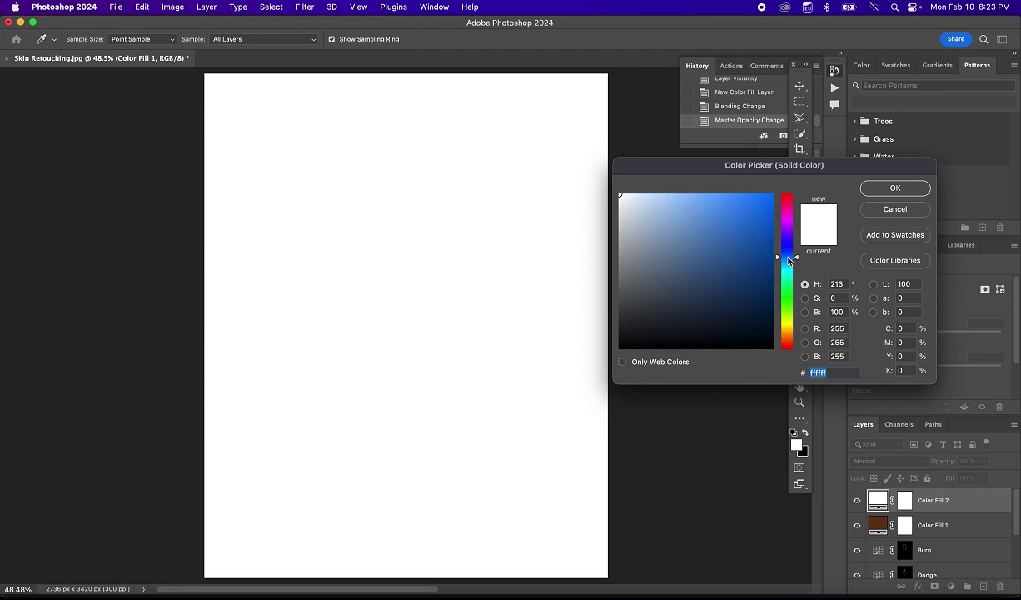
{"action": "left_click", "coordinate": [737, 275]}
{"action": "left_click", "coordinate": [731, 289]}
{"action": "left_click_drag", "start_coordinate": [732, 288], "coordinate": [732, 296]}
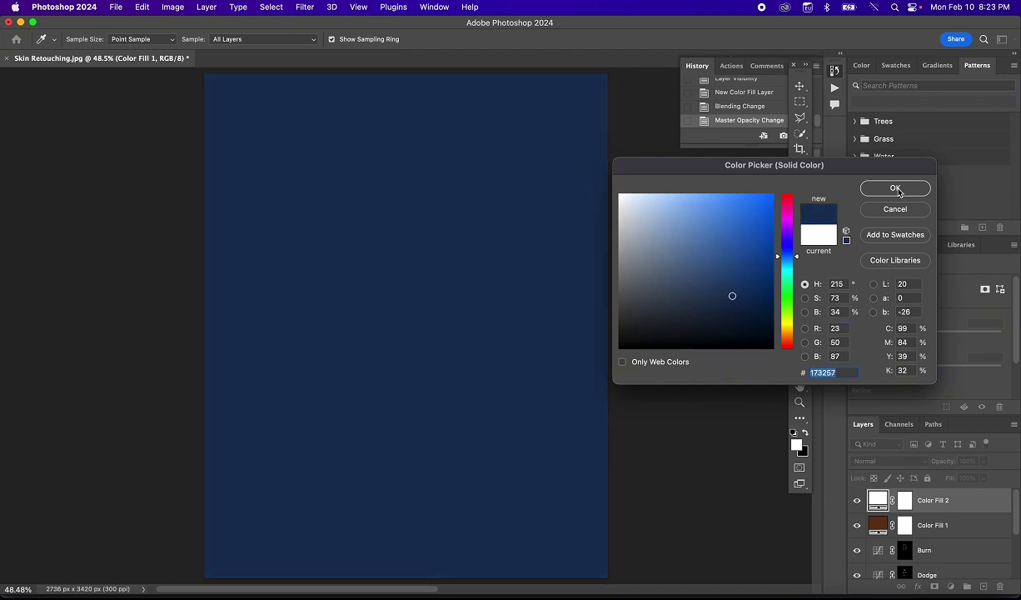
{"action": "left_click", "coordinate": [896, 189]}
Set the navy Color Fill 2 layer's blend mode to Lighten and its opacity to 10%.
{"action": "left_click", "coordinate": [878, 462]}
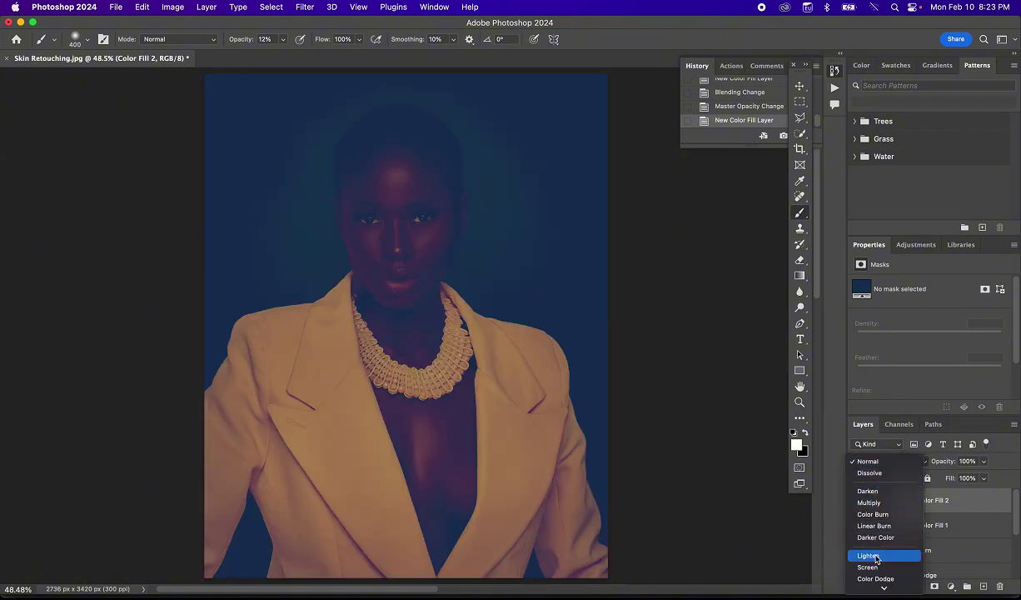
{"action": "left_click", "coordinate": [875, 556]}
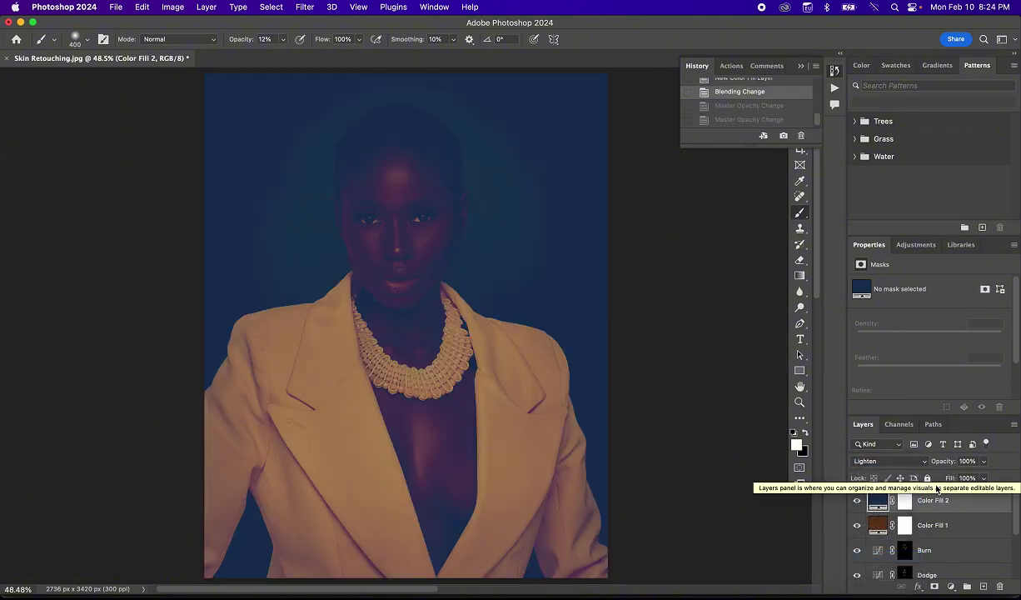
{"action": "left_click_drag", "start_coordinate": [943, 467], "coordinate": [889, 485]}
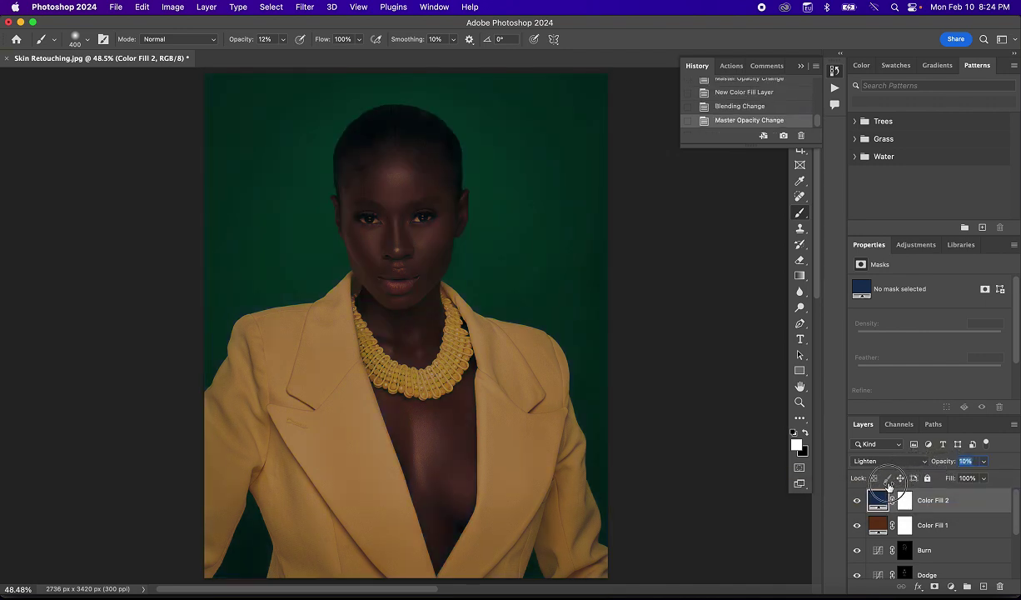
{"action": "key", "text": "super+z"}
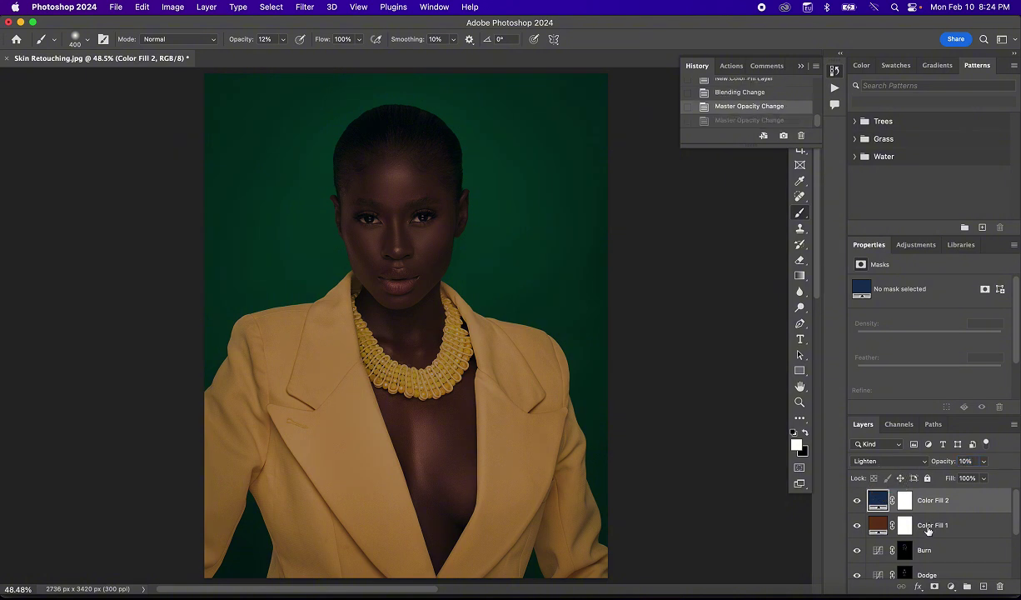
Set the brown Color Fill 1 layer's opacity to 38%.
{"action": "left_click", "coordinate": [928, 529]}
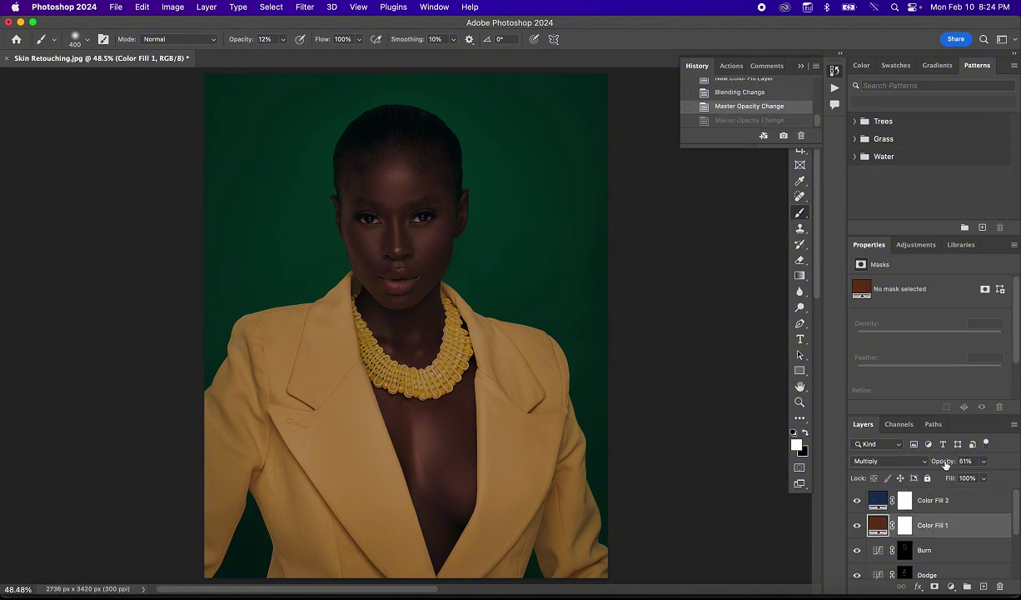
{"action": "left_click", "coordinate": [938, 466]}
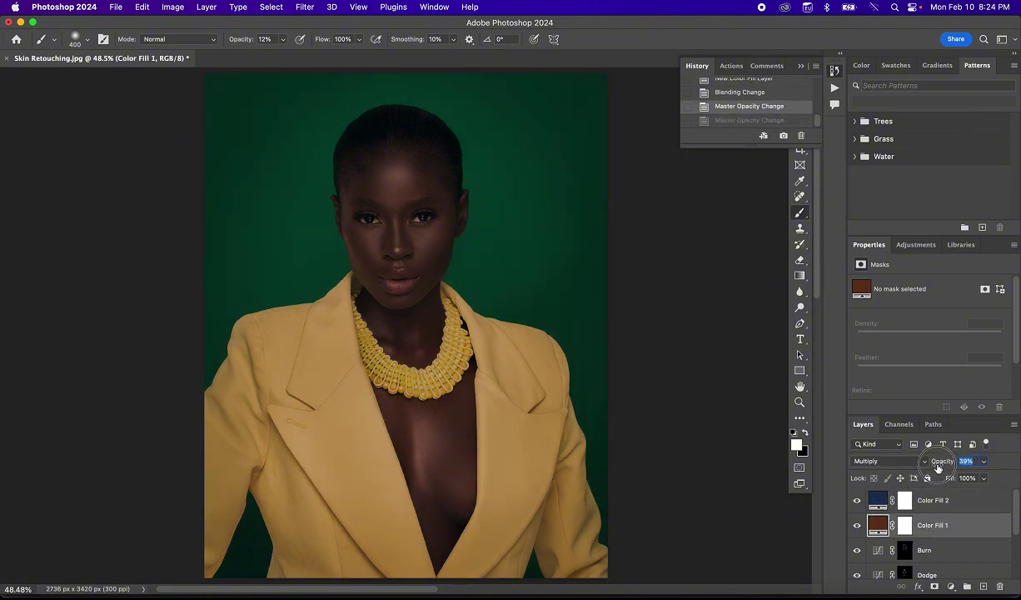
{"action": "key", "text": "Down"}
{"action": "key", "text": "Return"}
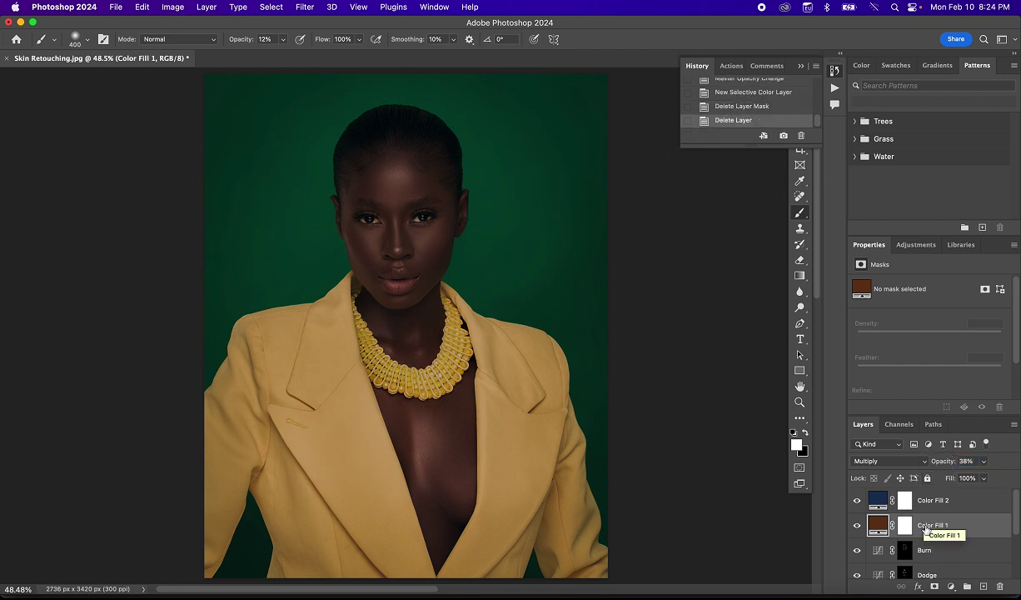
Add a Selective Color adjustment layer directly above the Color Fill 1 layer.
{"action": "left_click", "coordinate": [950, 587]}
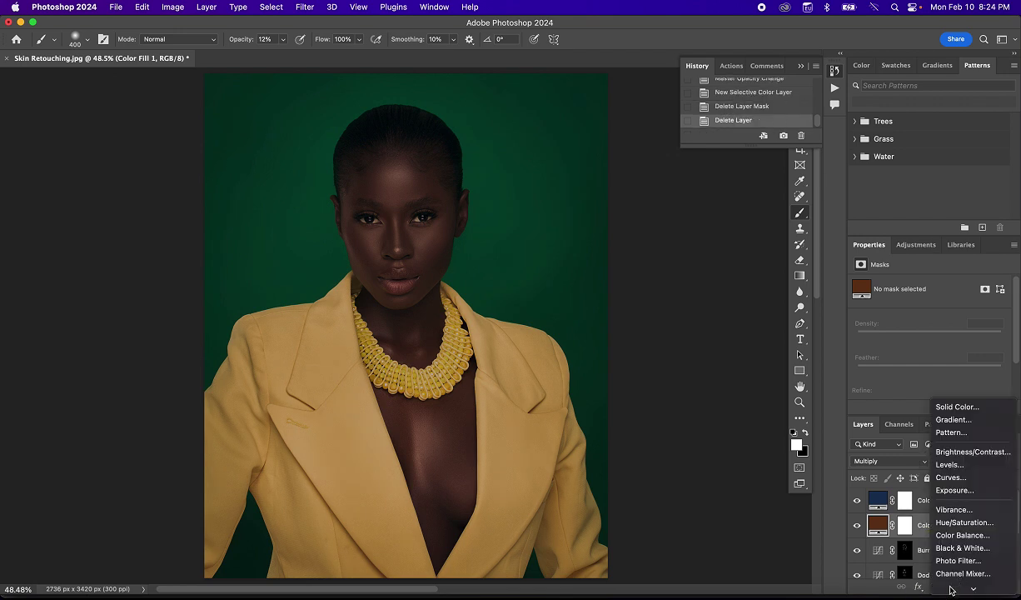
{"action": "mouse_move", "coordinate": [965, 589]}
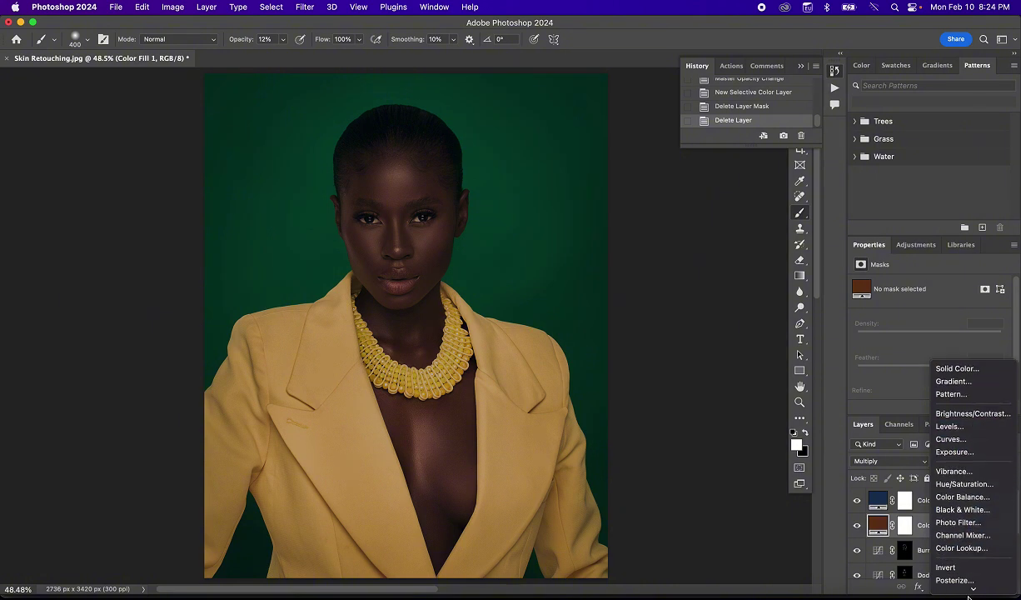
{"action": "left_click", "coordinate": [964, 587]}
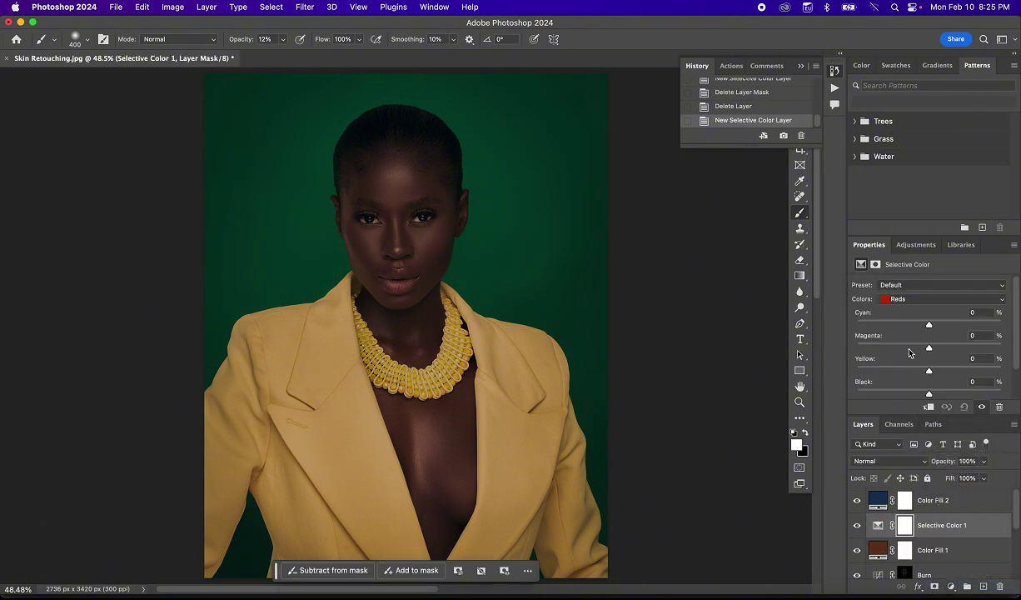
Set Cyan to +8% for the Reds in the Selective Color adjustment and slightly lower their Magenta and Yellow.
{"action": "left_click", "coordinate": [913, 302]}
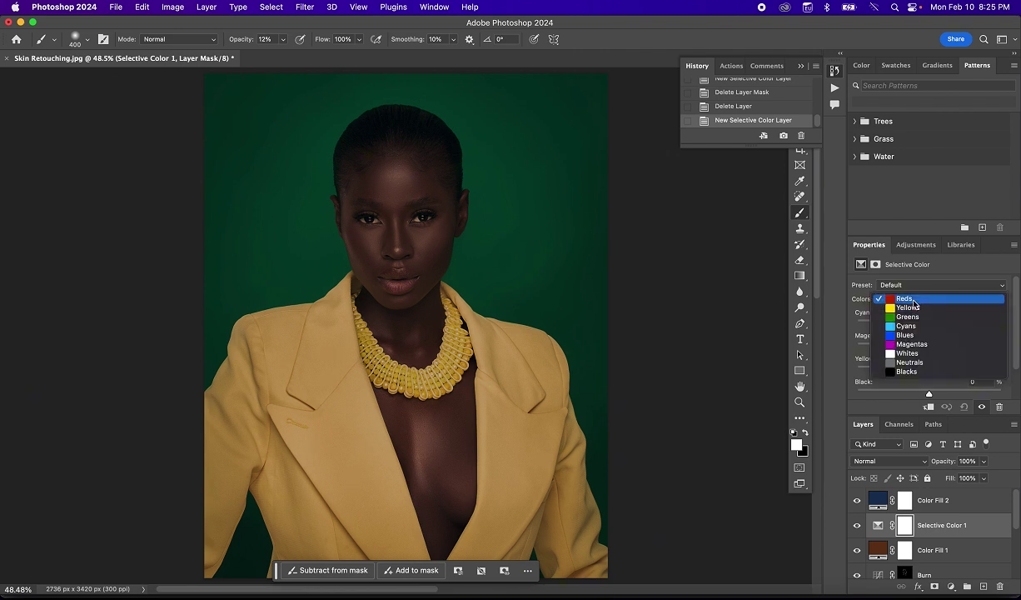
{"action": "left_click", "coordinate": [914, 302]}
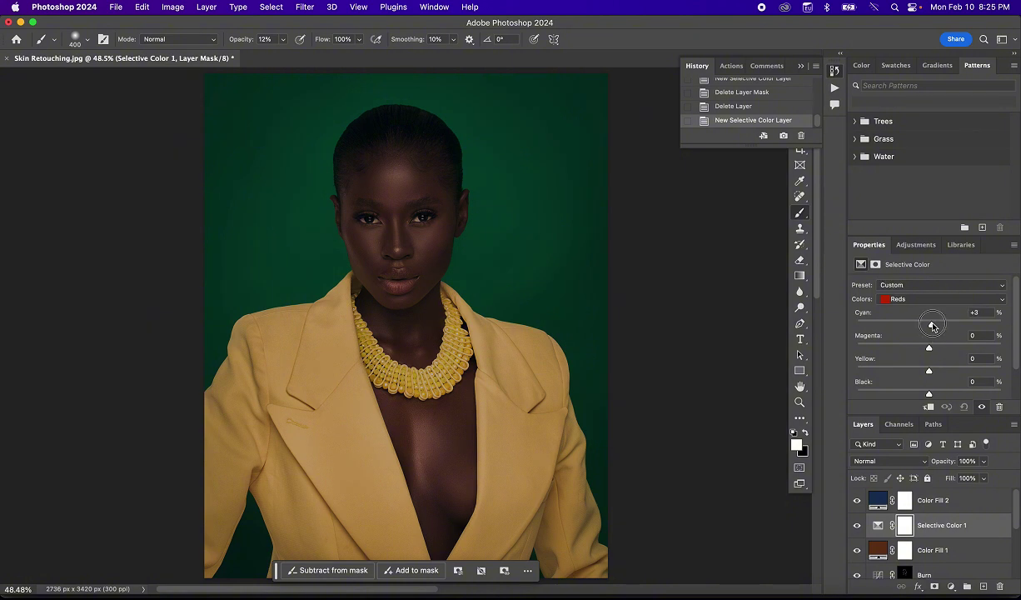
{"action": "mouse_move", "coordinate": [929, 325]}
{"action": "left_mouse_down"}
{"action": "mouse_move", "coordinate": [944, 326]}
{"action": "mouse_move", "coordinate": [908, 325]}
{"action": "mouse_move", "coordinate": [990, 326]}
{"action": "mouse_move", "coordinate": [935, 326]}
{"action": "left_mouse_up"}
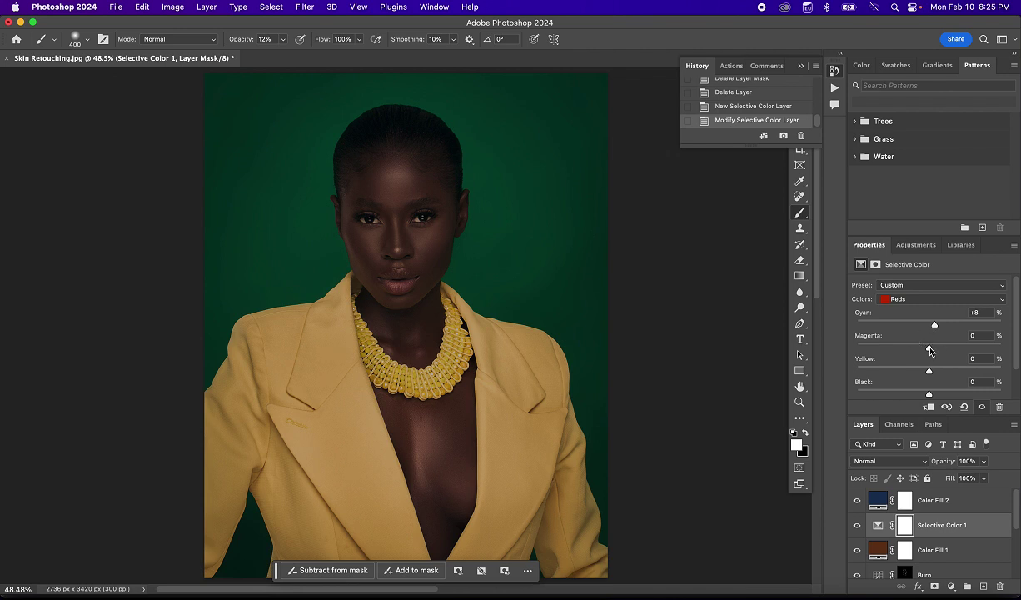
{"action": "left_click_drag", "start_coordinate": [929, 350], "coordinate": [927, 350]}
{"action": "mouse_move", "coordinate": [928, 374]}
{"action": "left_mouse_down"}
{"action": "mouse_move", "coordinate": [906, 372]}
{"action": "mouse_move", "coordinate": [927, 377]}
{"action": "left_mouse_up"}
Set Cyan to -11% for the Yellows in the Selective Color adjustment.
{"action": "left_click", "coordinate": [900, 301]}
{"action": "left_click", "coordinate": [905, 308]}
{"action": "mouse_move", "coordinate": [929, 325]}
{"action": "left_mouse_down"}
{"action": "mouse_move", "coordinate": [901, 325]}
{"action": "mouse_move", "coordinate": [922, 329]}
{"action": "left_mouse_up"}
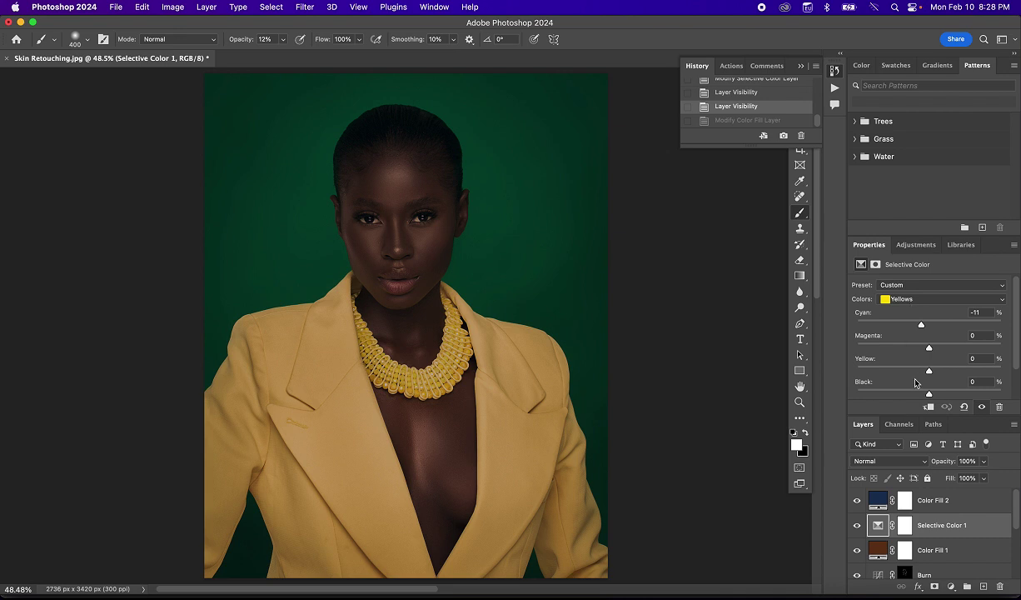
Change the Color Fill 1 layer's colour to a lighter brown, #874f27.
{"action": "double_click", "coordinate": [878, 551]}
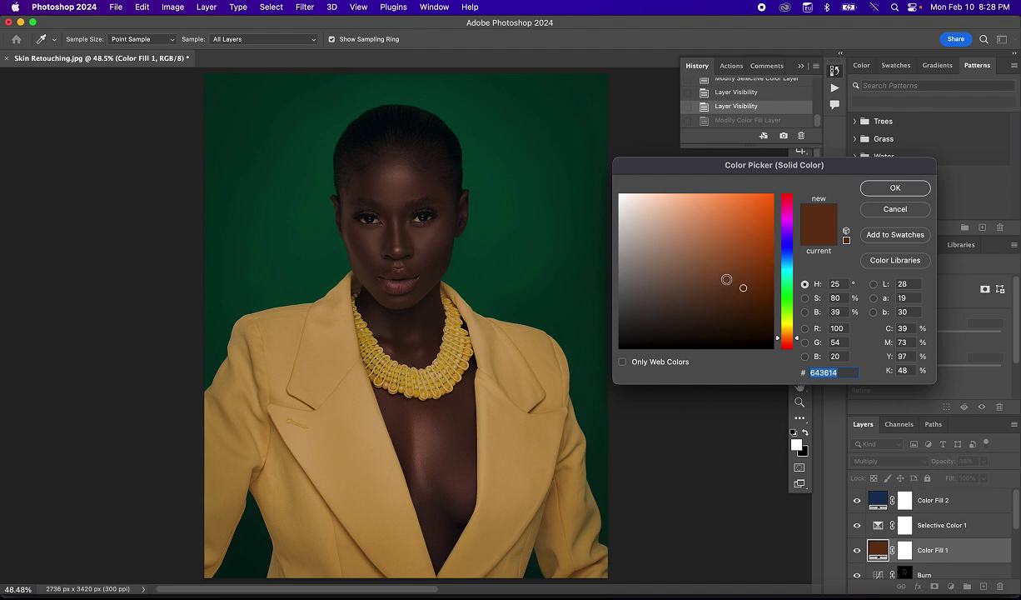
{"action": "left_click_drag", "start_coordinate": [726, 279], "coordinate": [729, 266]}
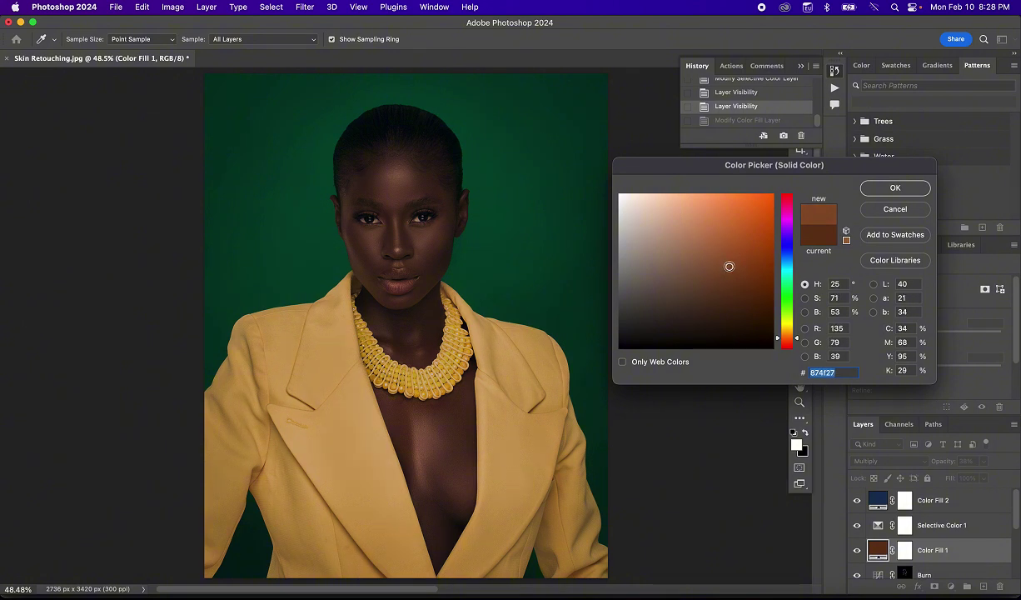
{"action": "left_click", "coordinate": [871, 189]}
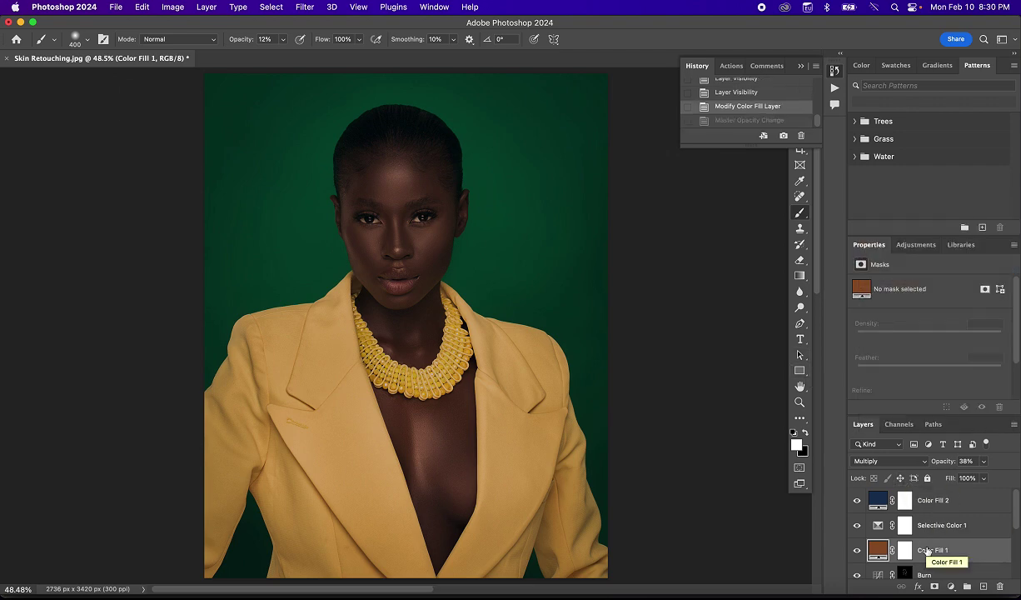
Select the Smooth layer for close-up work on the face and reduce the brush size to 20 pixels.
{"action": "key", "text": "super+equal"}
{"action": "key", "text": "super+equal"}
{"action": "key", "text": "super+equal"}
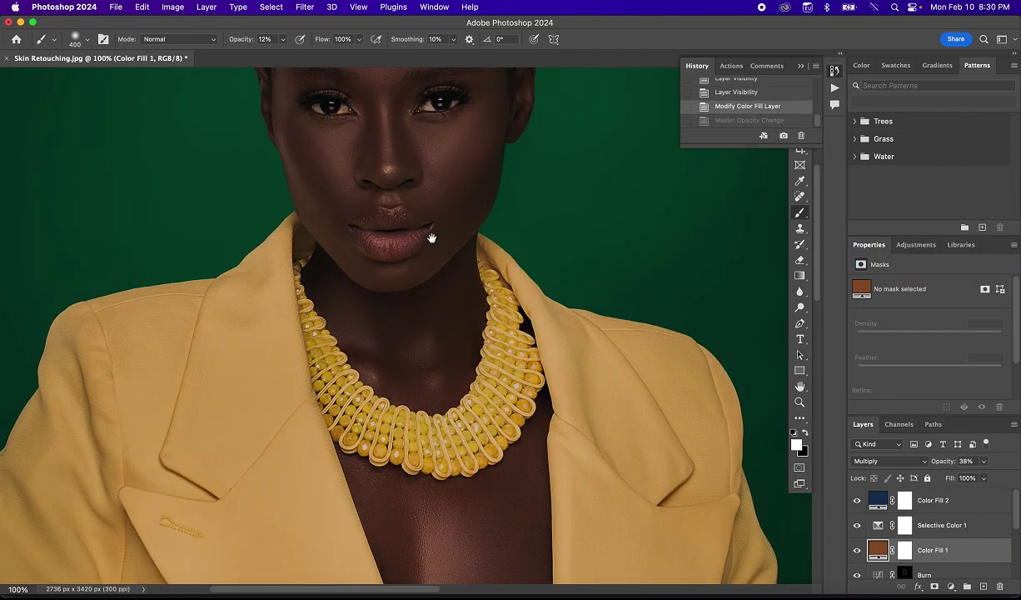
{"action": "left_click_drag", "start_coordinate": [433, 233], "coordinate": [434, 380]}
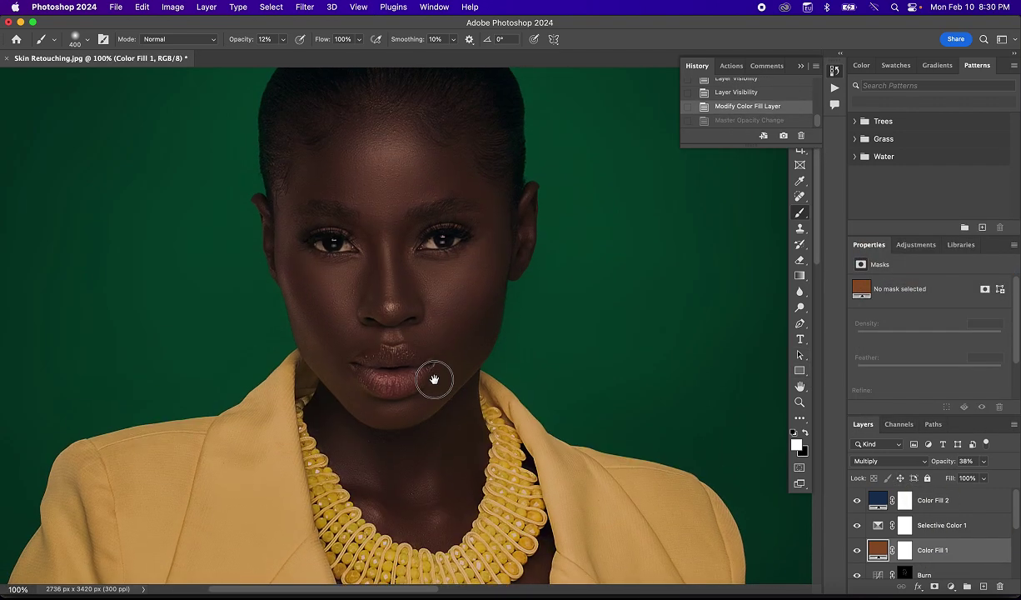
{"action": "key", "text": "super+equal"}
{"action": "left_click_drag", "start_coordinate": [433, 290], "coordinate": [433, 313]}
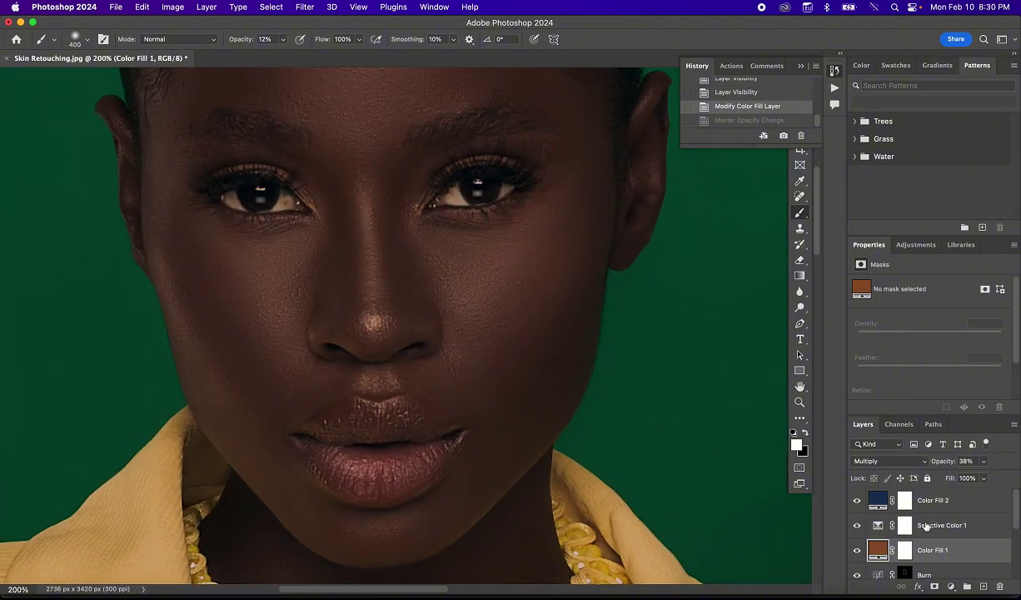
{"action": "scroll", "coordinate": [926, 525], "scroll_direction": "down", "scroll_amount": 4}
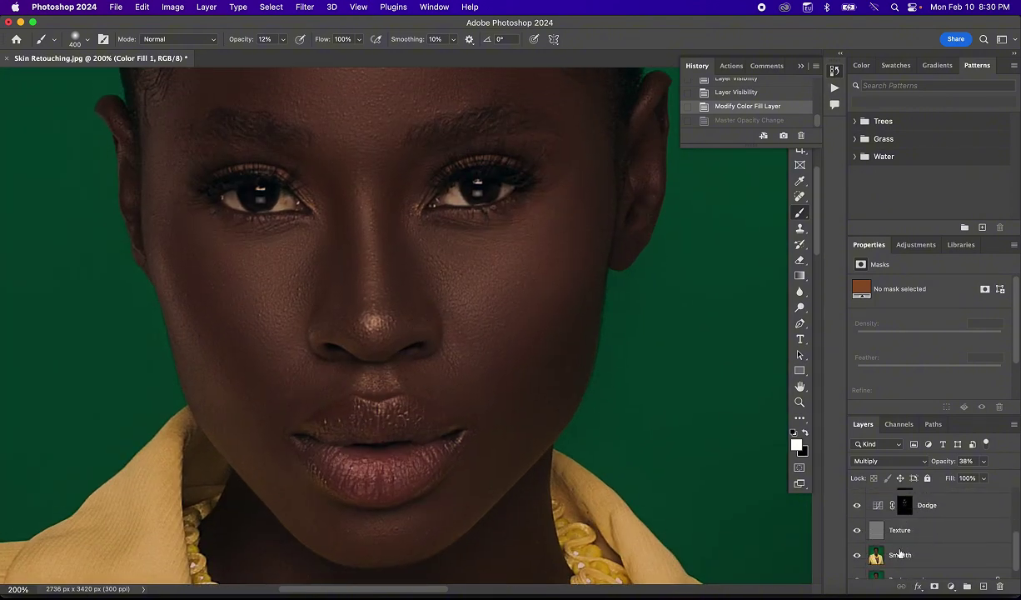
{"action": "left_click", "coordinate": [876, 559]}
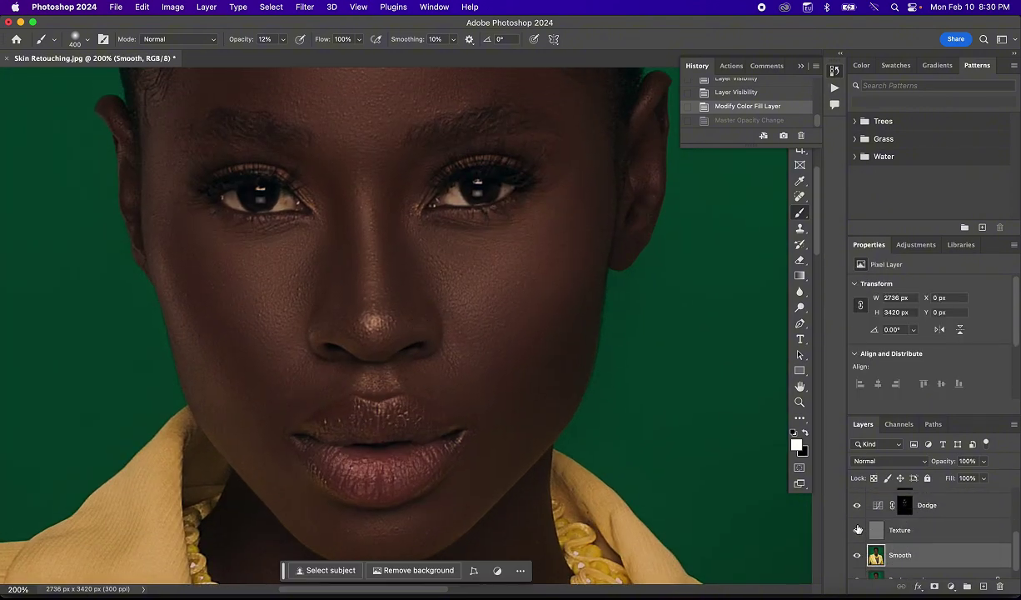
{"action": "key", "text": "bracketleft"}
{"action": "key", "text": "bracketleft"}
{"action": "key", "text": "bracketleft"}
{"action": "key", "text": "bracketleft"}
{"action": "key", "text": "bracketleft"}
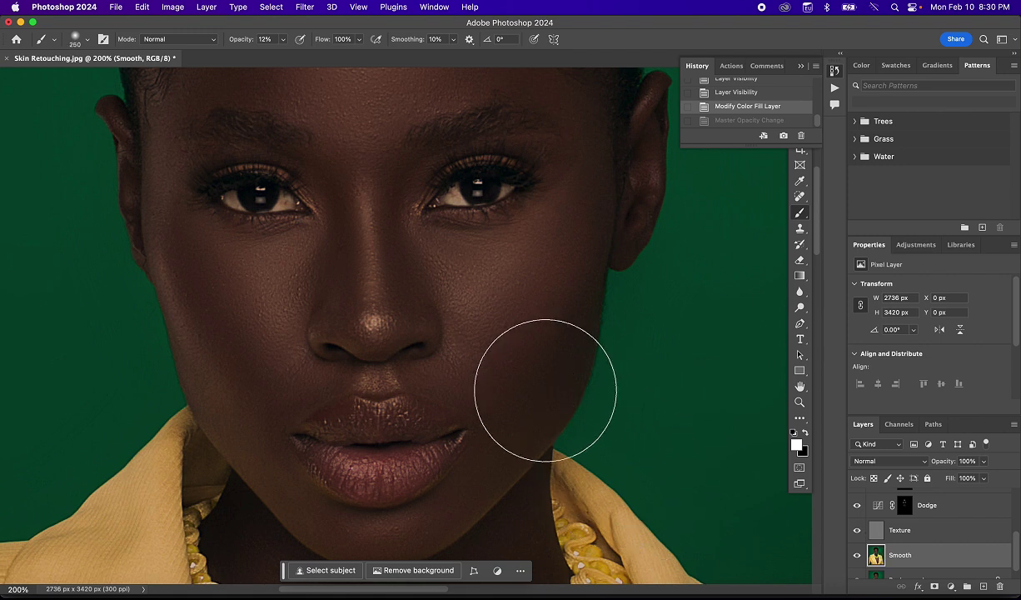
{"action": "key", "text": "bracketleft"}
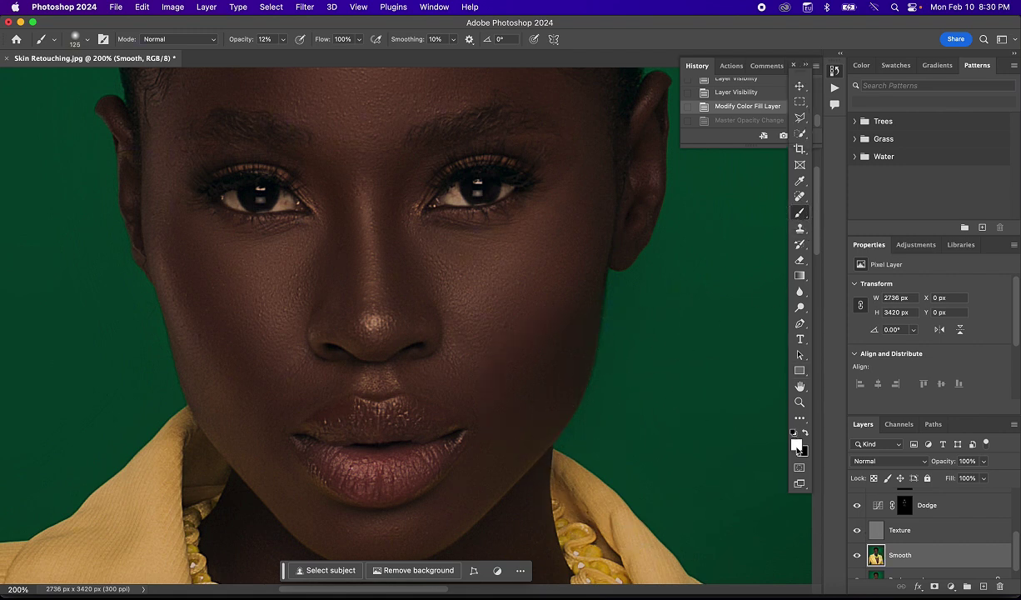
{"action": "key", "text": "bracketleft"}
{"action": "key", "text": "bracketleft"}
{"action": "key", "text": "bracketleft"}
{"action": "key", "text": "bracketleft"}
{"action": "key", "text": "bracketleft"}
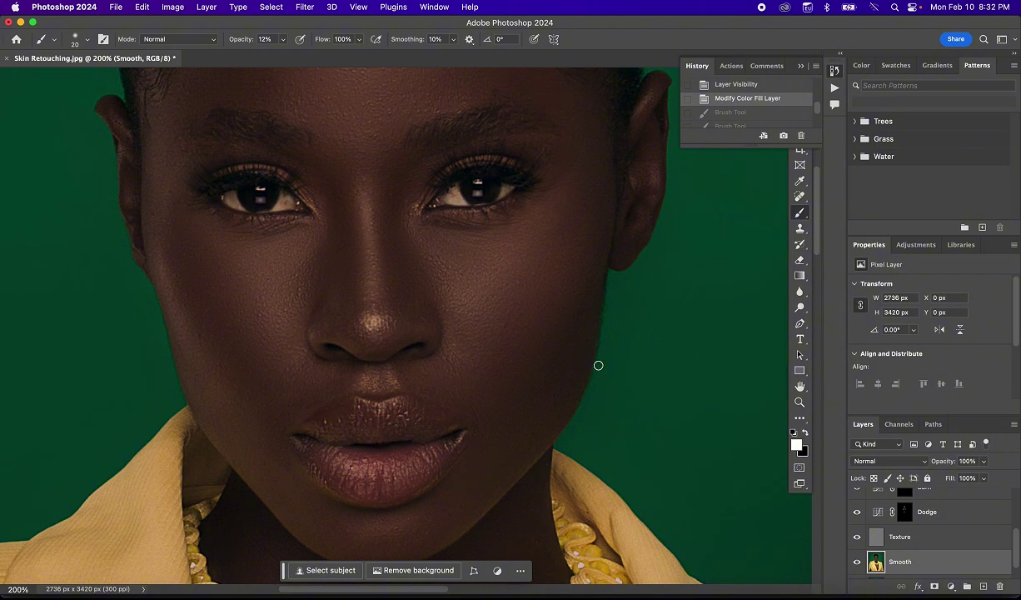
Paint white over the whites of the eyes on the Smooth layer with the brush in Color mode at 31% opacity.
{"action": "left_click", "coordinate": [162, 38]}
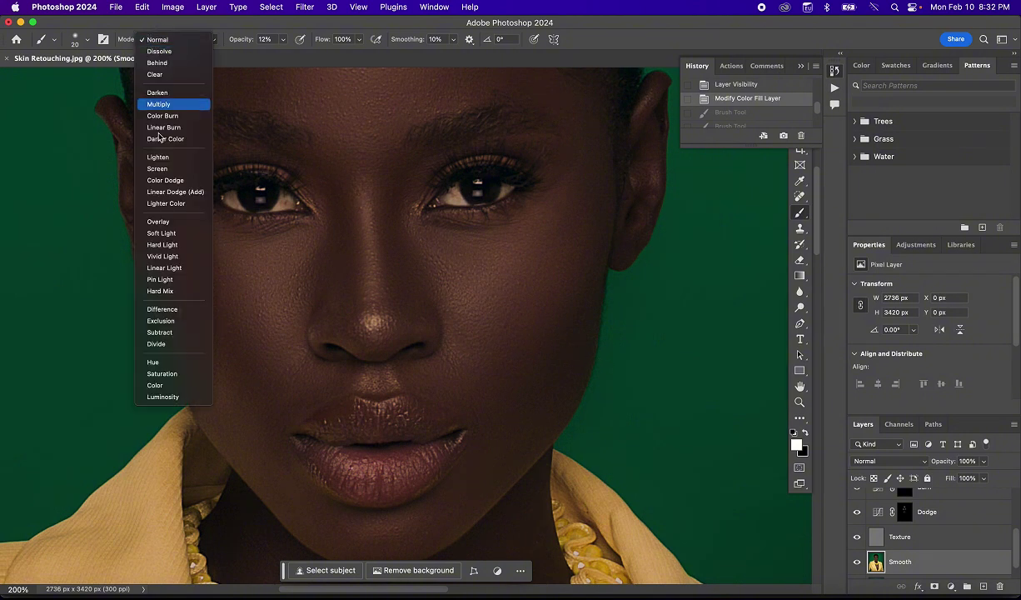
{"action": "left_click", "coordinate": [158, 385]}
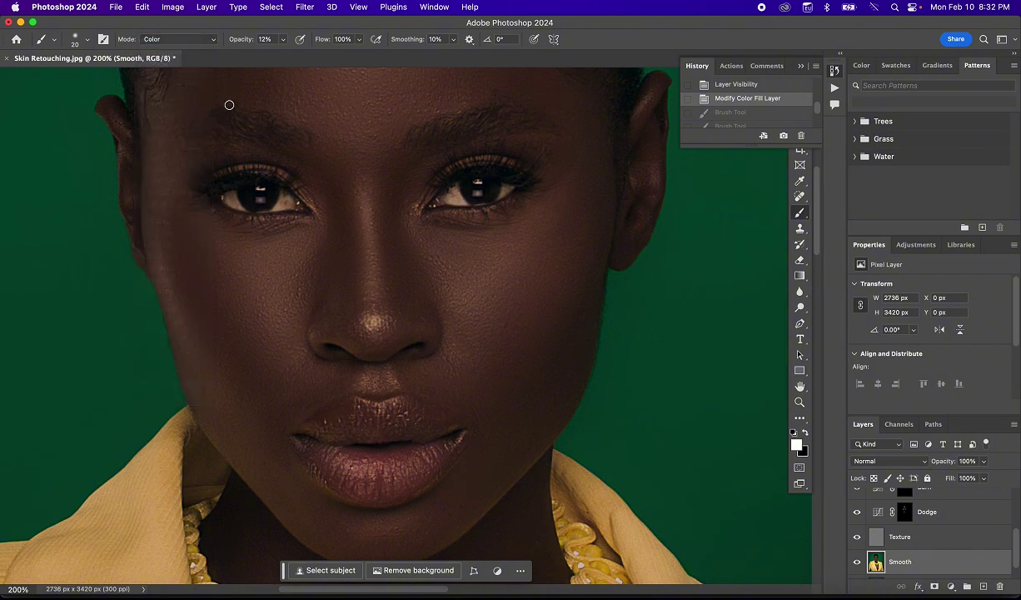
{"action": "mouse_move", "coordinate": [237, 38]}
{"action": "left_mouse_down"}
{"action": "mouse_move", "coordinate": [245, 35]}
{"action": "mouse_move", "coordinate": [235, 34]}
{"action": "left_mouse_up"}
{"action": "left_click_drag", "start_coordinate": [230, 196], "coordinate": [278, 196]}
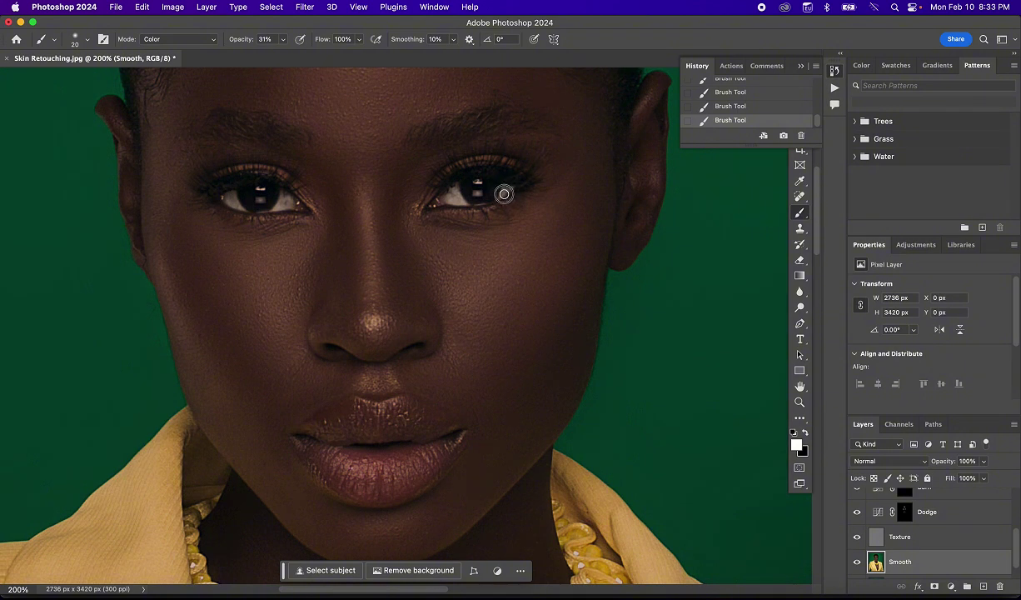
Undo the last brush stroke and set the brush to Normal mode at 20% opacity.
{"action": "left_click", "coordinate": [154, 39]}
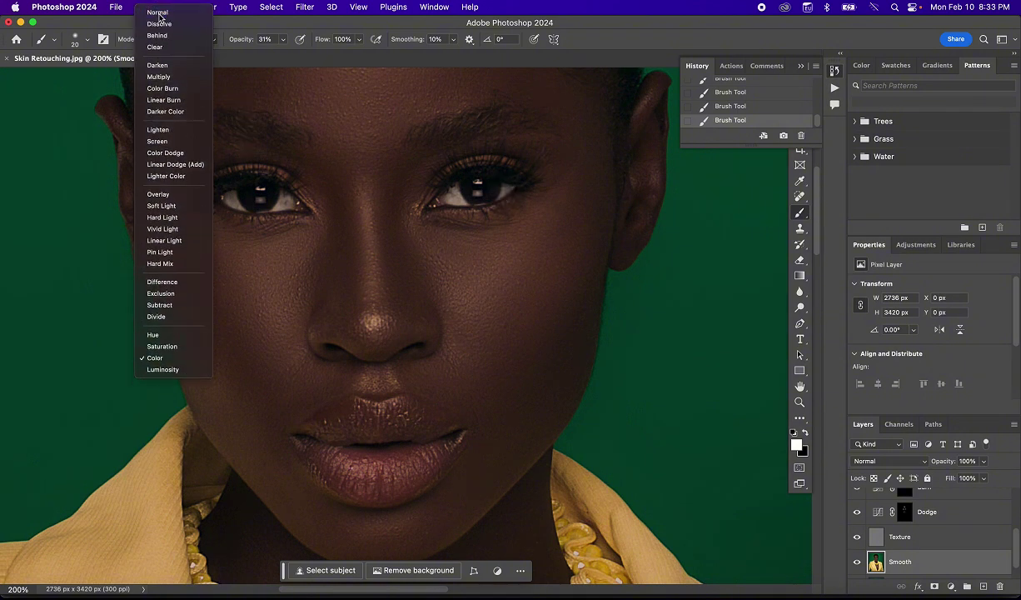
{"action": "left_click", "coordinate": [158, 10]}
{"action": "key", "text": "bracketleft"}
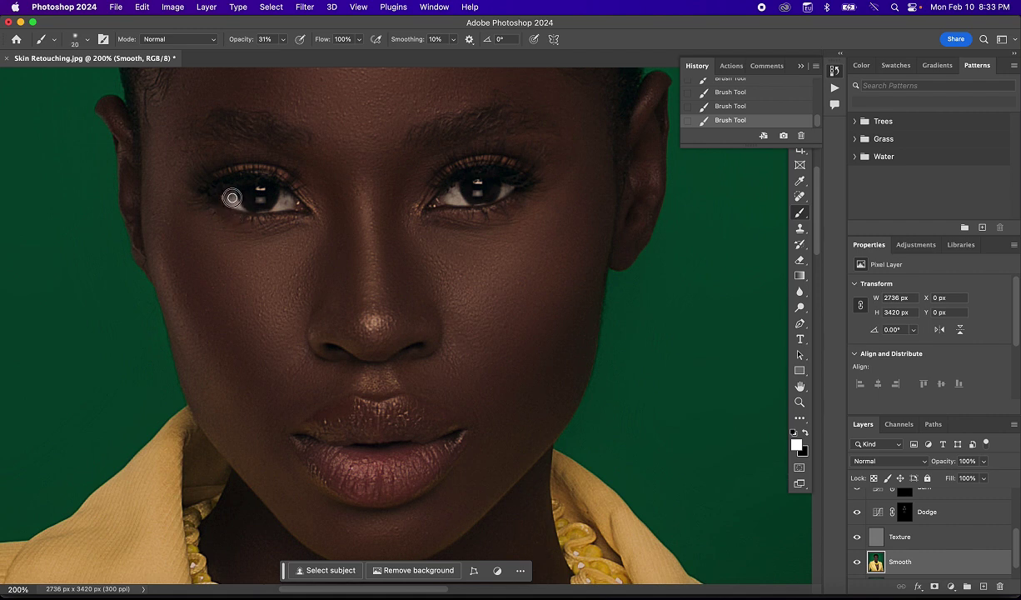
{"action": "key", "text": "super+z"}
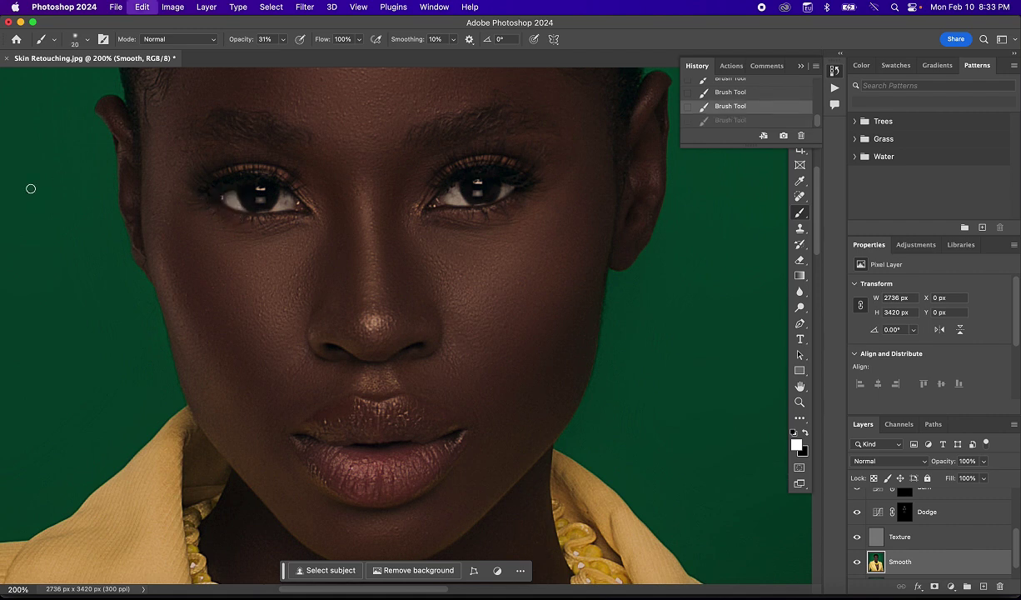
{"action": "left_click_drag", "start_coordinate": [239, 43], "coordinate": [220, 42]}
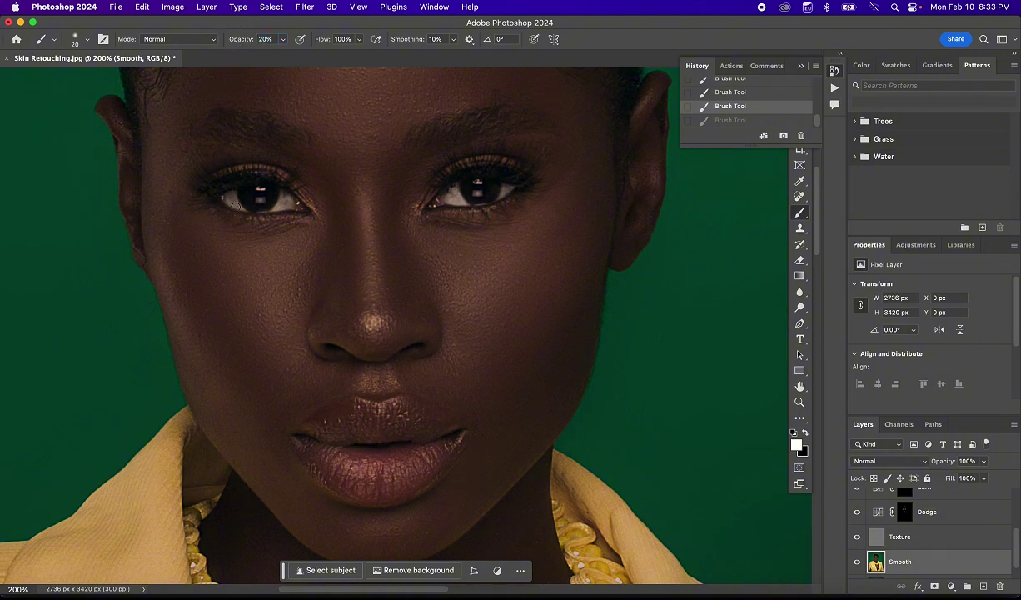
Paint white lightly over the whites of both eyes on the Smooth layer and undo the last stroke.
{"action": "left_click_drag", "start_coordinate": [236, 204], "coordinate": [221, 188]}
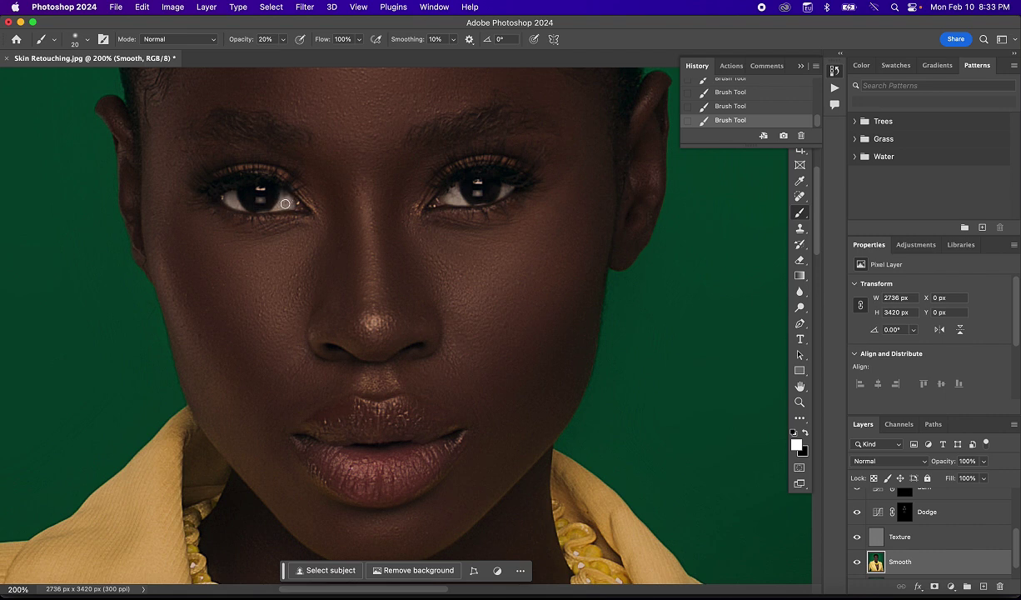
{"action": "left_click_drag", "start_coordinate": [285, 198], "coordinate": [279, 196]}
{"action": "left_click_drag", "start_coordinate": [458, 200], "coordinate": [434, 190]}
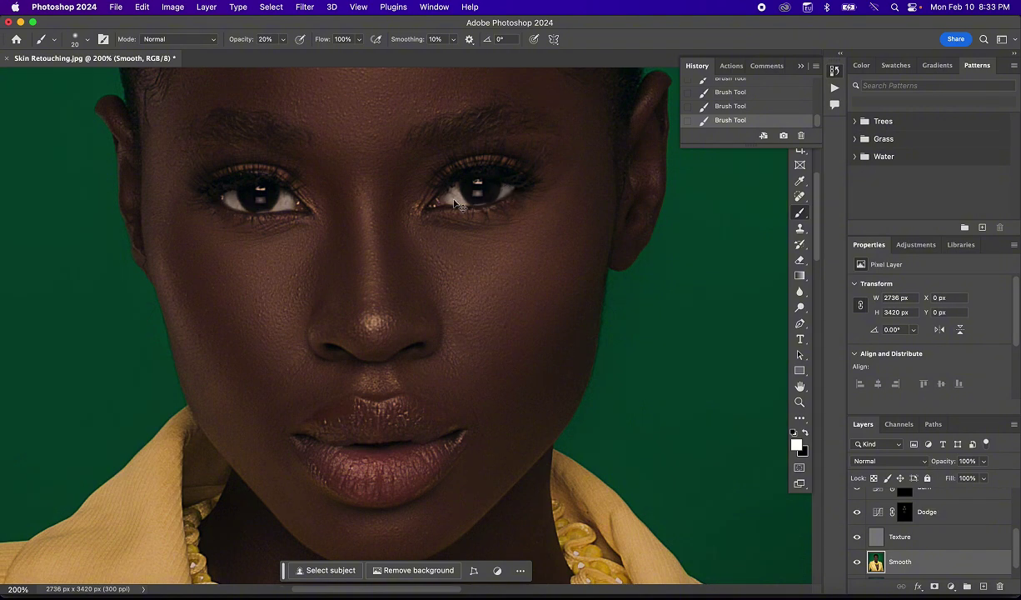
{"action": "key", "text": "super+minus"}
{"action": "key", "text": "super+minus"}
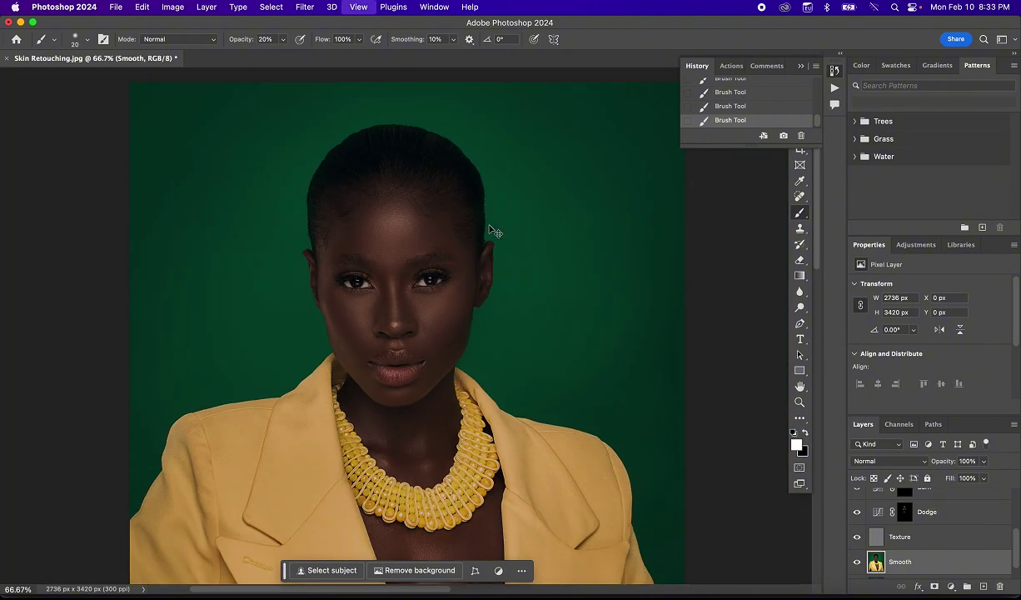
{"action": "key", "text": "super+0"}
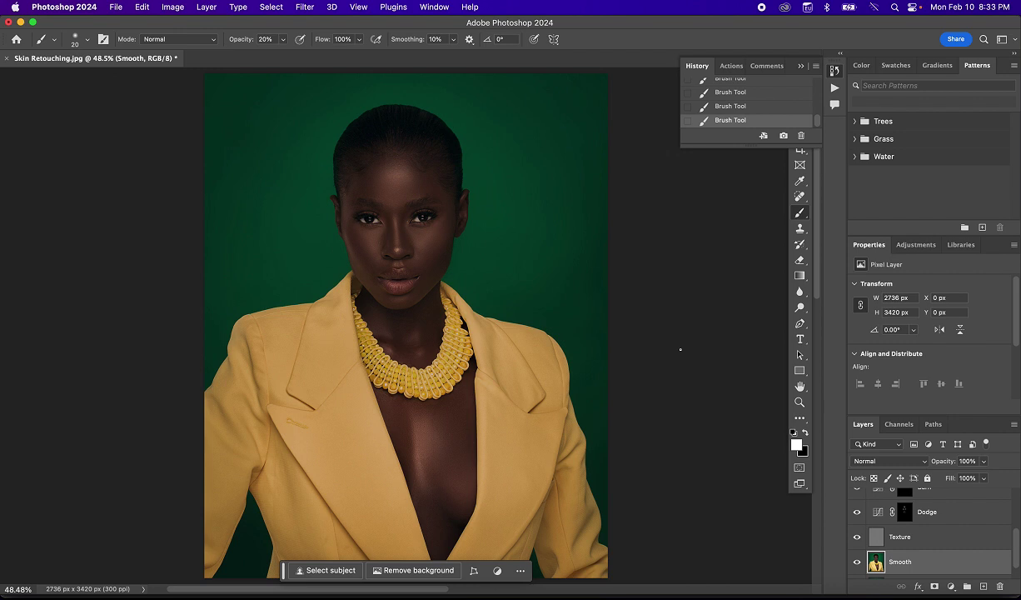
{"action": "key", "text": "super+z"}
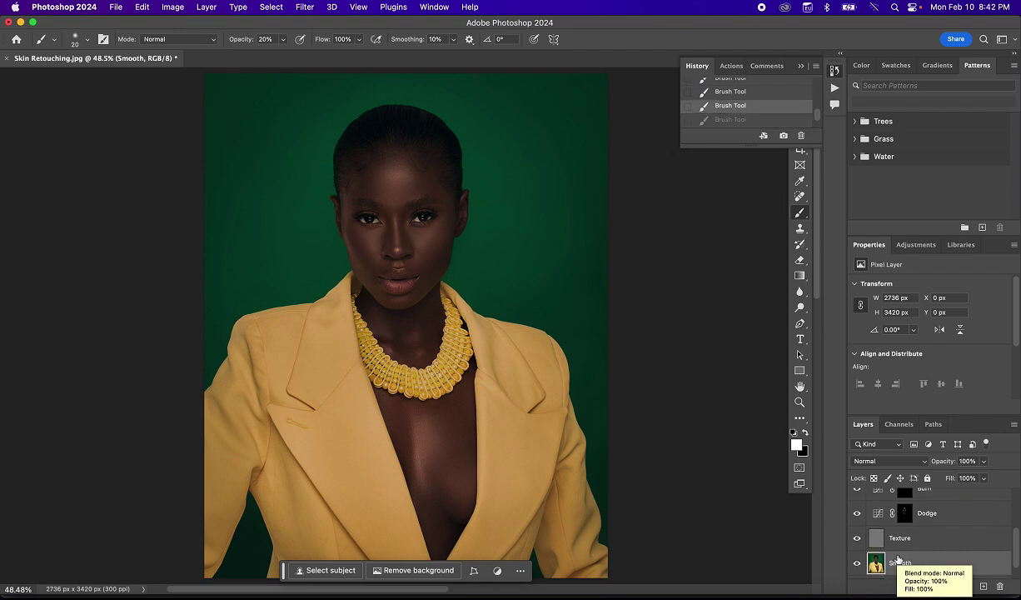
Set Cyan to +4% for the Reds in the Selective Color 1 adjustment.
{"action": "scroll", "coordinate": [899, 556], "scroll_direction": "up", "scroll_amount": 5}
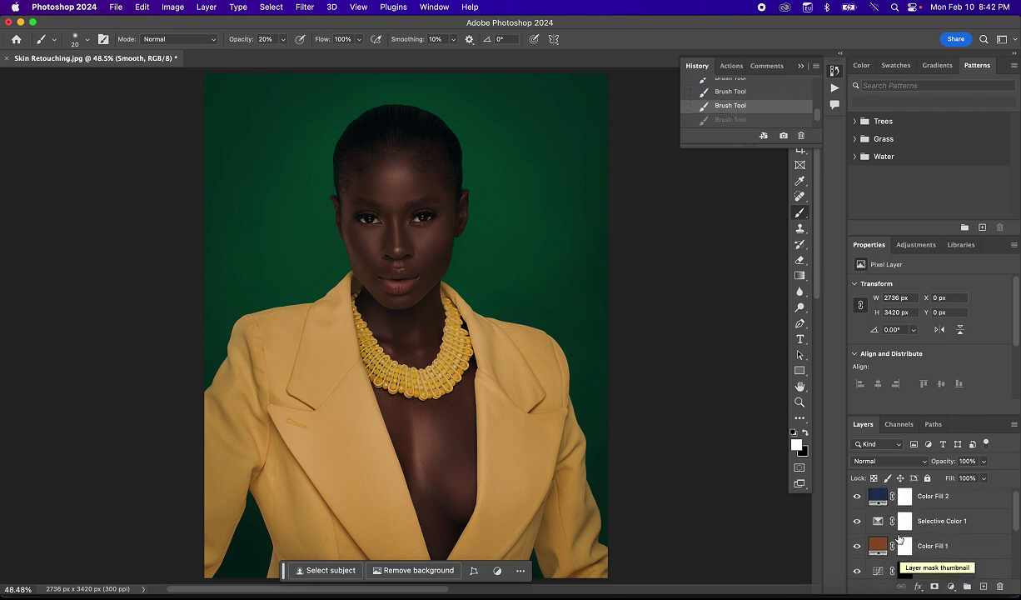
{"action": "left_click", "coordinate": [904, 521]}
{"action": "left_click", "coordinate": [878, 521]}
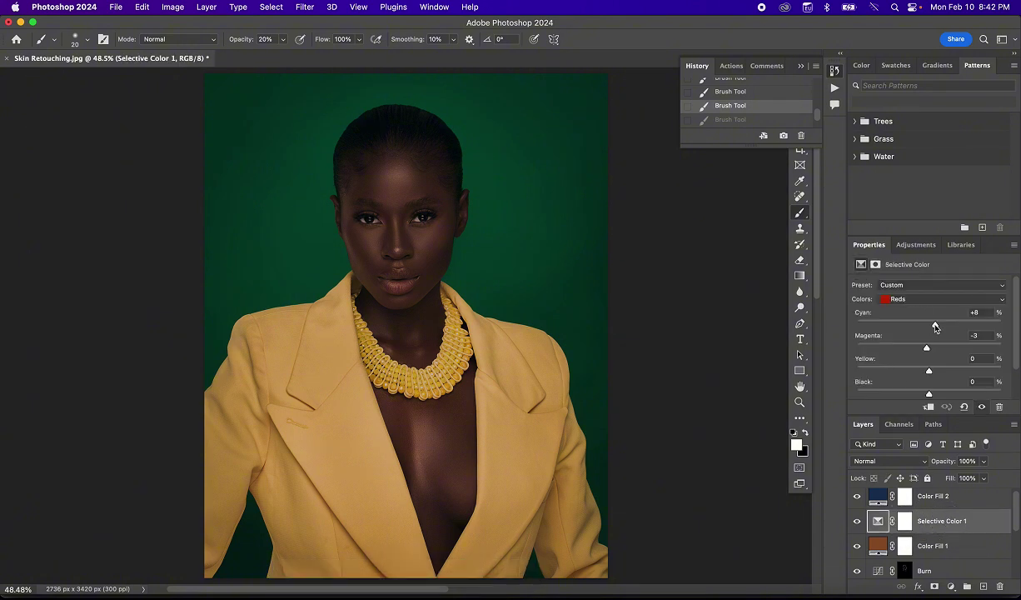
{"action": "left_click_drag", "start_coordinate": [936, 326], "coordinate": [933, 327]}
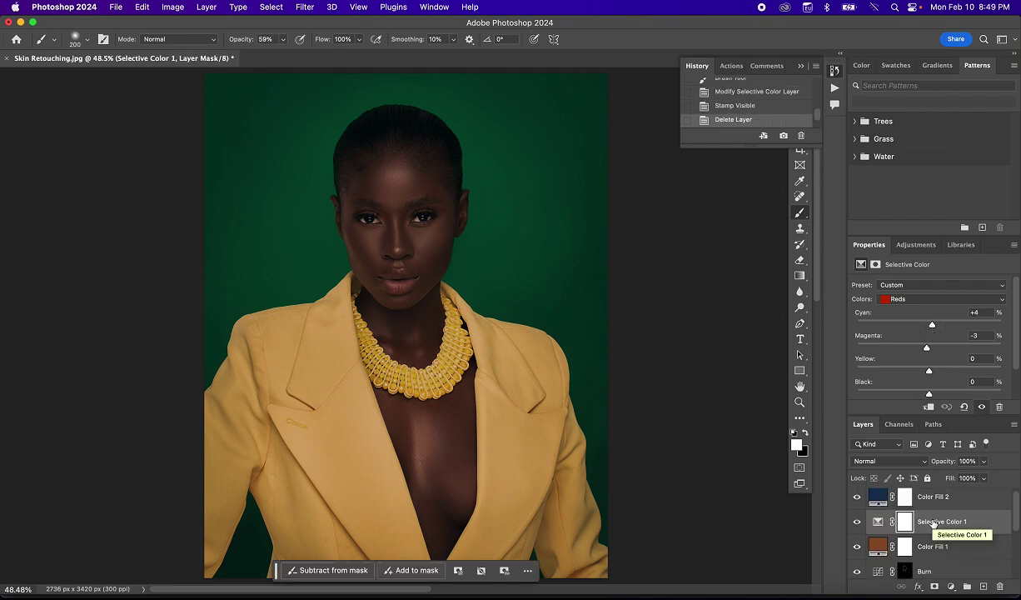
Select the Smooth layer and activate the Brush tool.
{"action": "scroll", "coordinate": [929, 531], "scroll_direction": "down", "scroll_amount": 5}
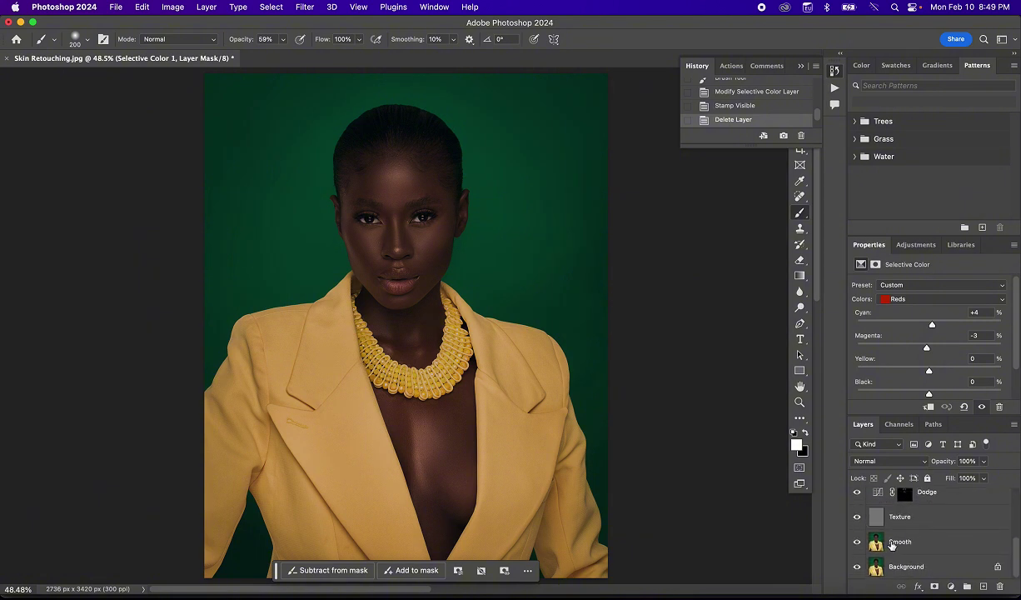
{"action": "left_click", "coordinate": [924, 542]}
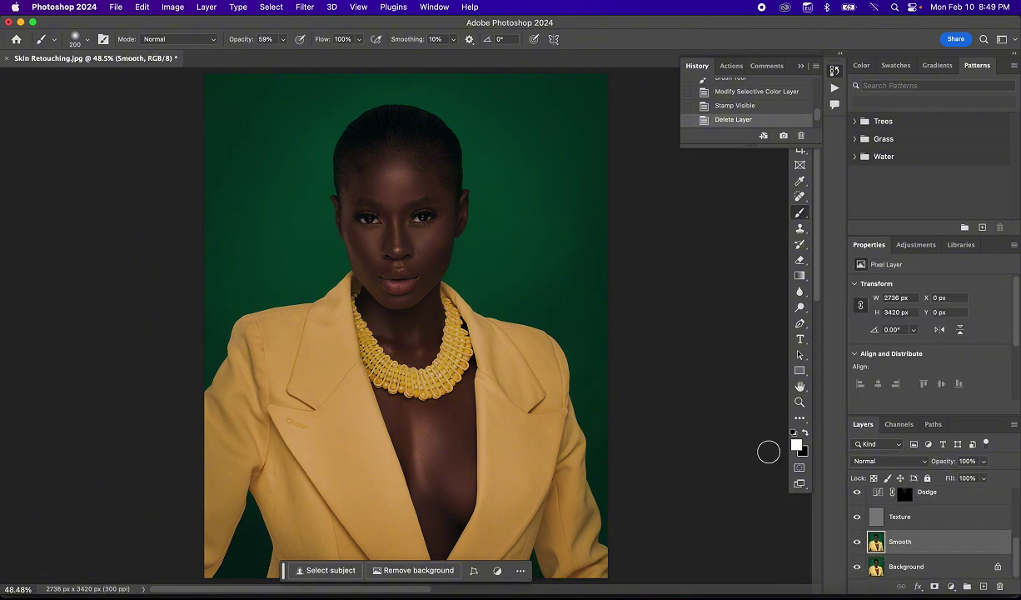
{"action": "left_click", "coordinate": [803, 215]}
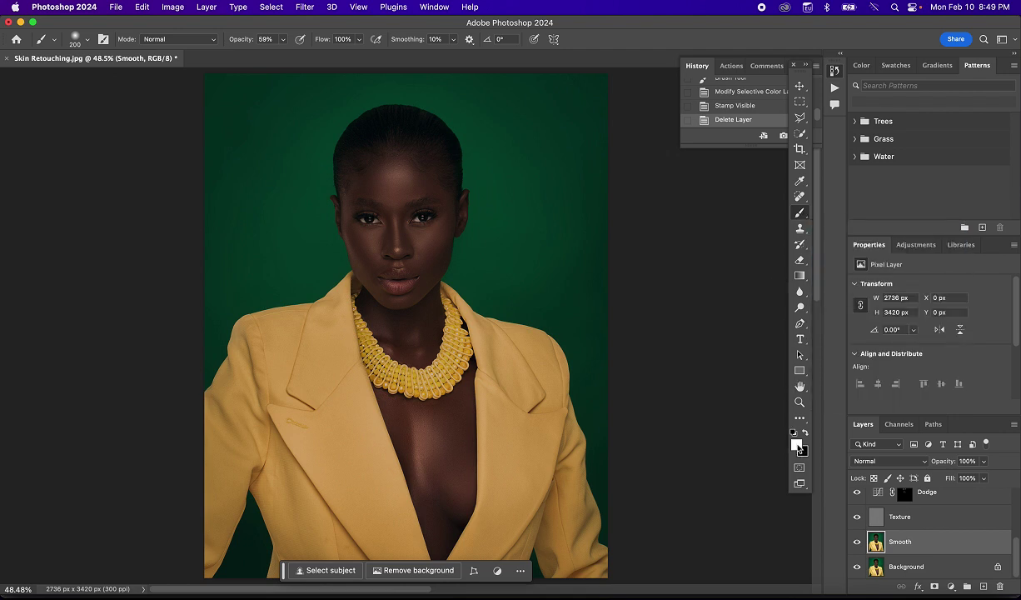
Set the foreground colour to a brown sampled from the forehead skin, adjusted to be slightly more saturated.
{"action": "left_click", "coordinate": [797, 446]}
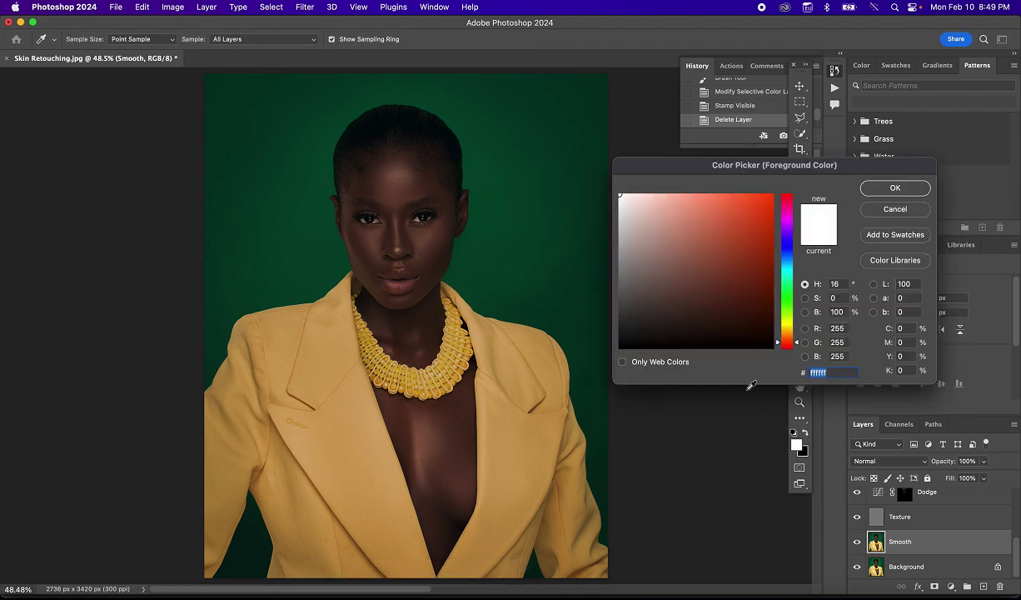
{"action": "left_click", "coordinate": [412, 178]}
{"action": "key", "text": "super+plus"}
{"action": "key", "text": "super+plus"}
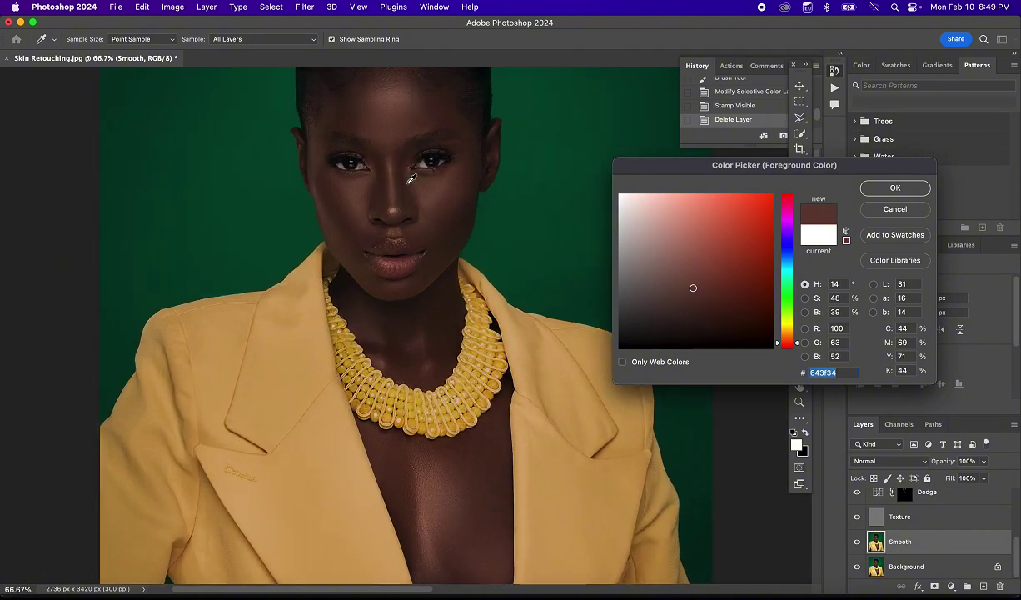
{"action": "left_click_drag", "start_coordinate": [421, 165], "coordinate": [413, 359]}
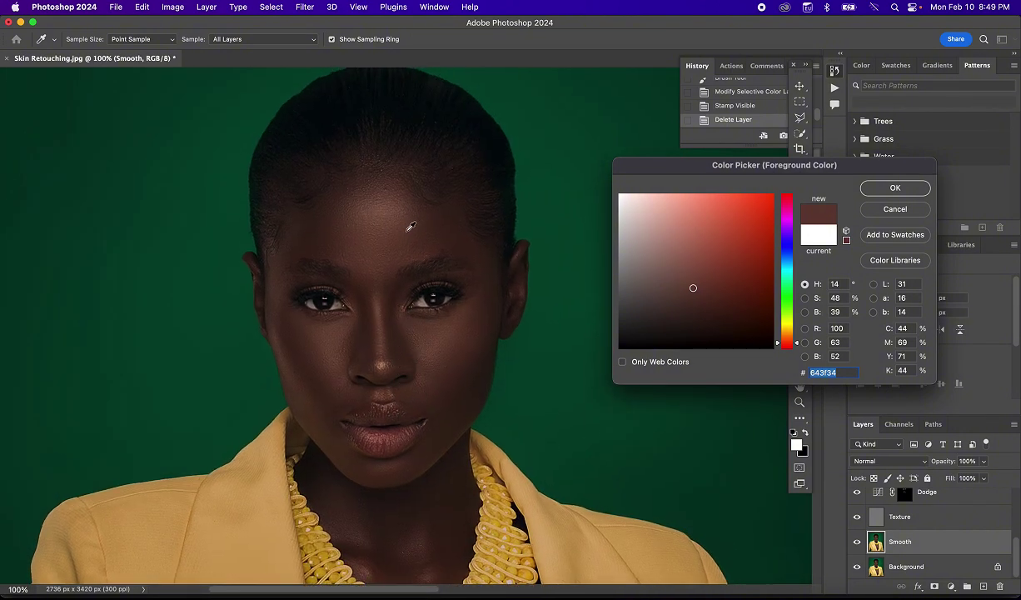
{"action": "left_click", "coordinate": [404, 227]}
{"action": "left_click", "coordinate": [391, 231]}
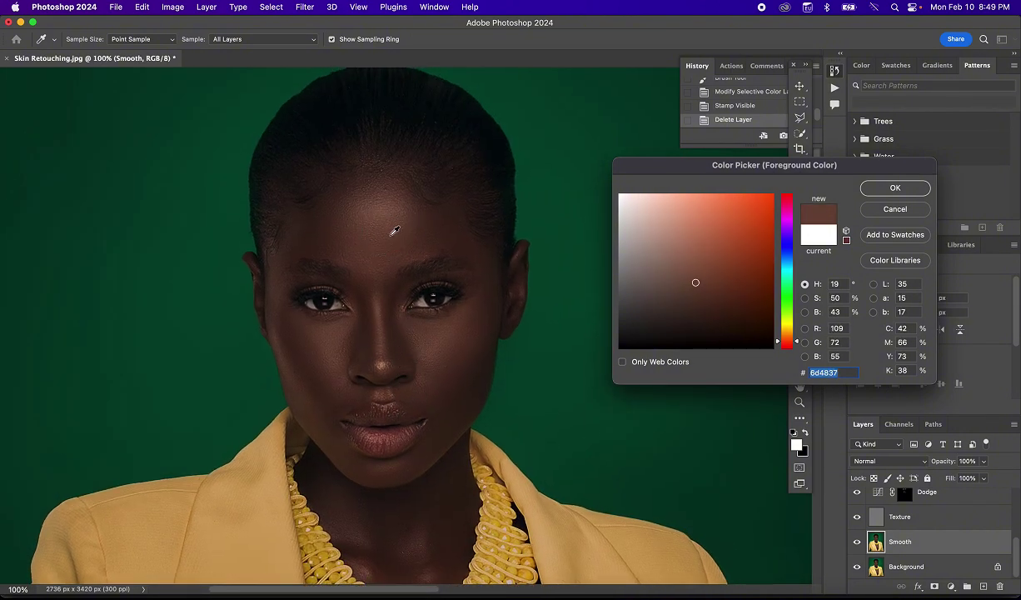
{"action": "left_click", "coordinate": [420, 230]}
{"action": "left_click", "coordinate": [704, 289]}
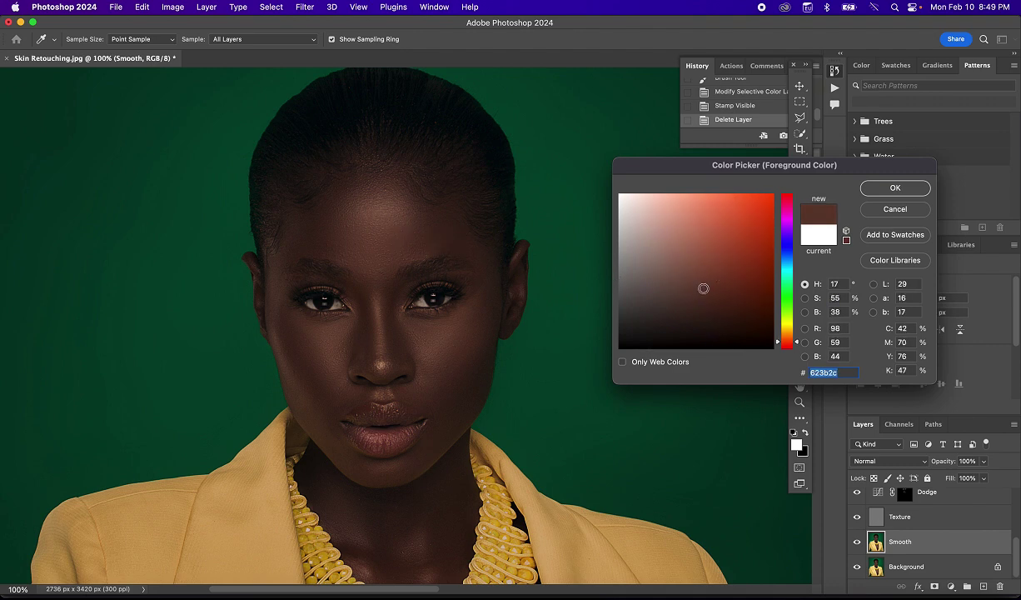
{"action": "left_click", "coordinate": [707, 284]}
{"action": "left_click", "coordinate": [893, 189]}
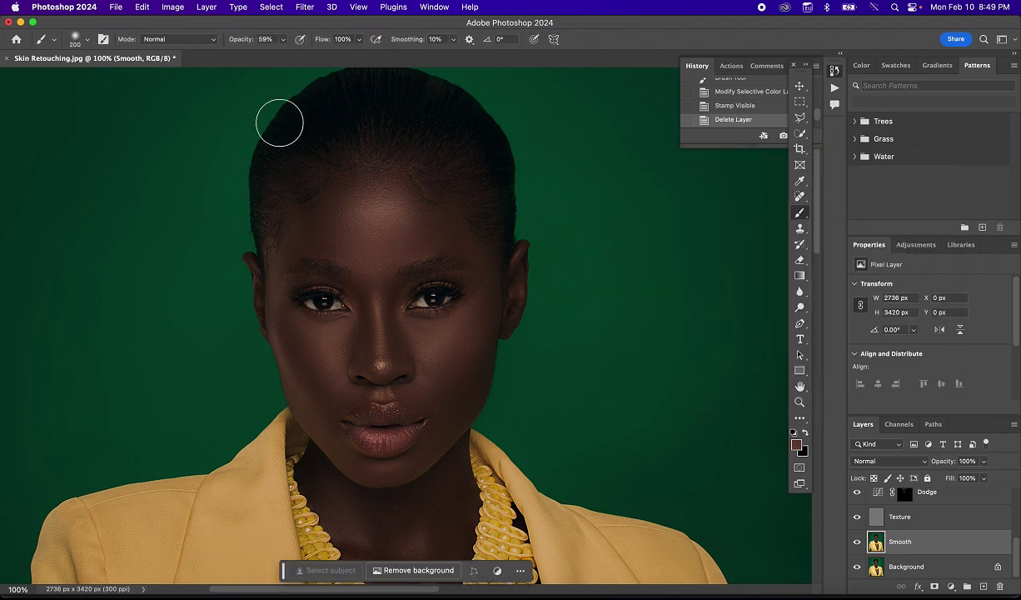
Tint the cheeks with the sampled brown using the brush in Color mode at 29% opacity.
{"action": "left_click", "coordinate": [155, 39]}
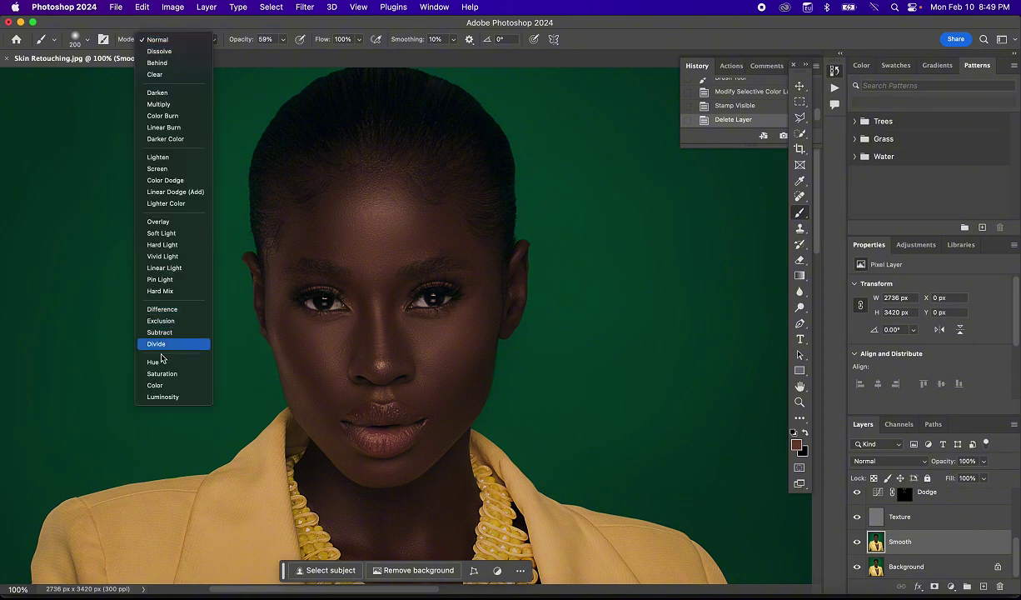
{"action": "left_click", "coordinate": [155, 384]}
{"action": "left_click_drag", "start_coordinate": [241, 42], "coordinate": [223, 55]}
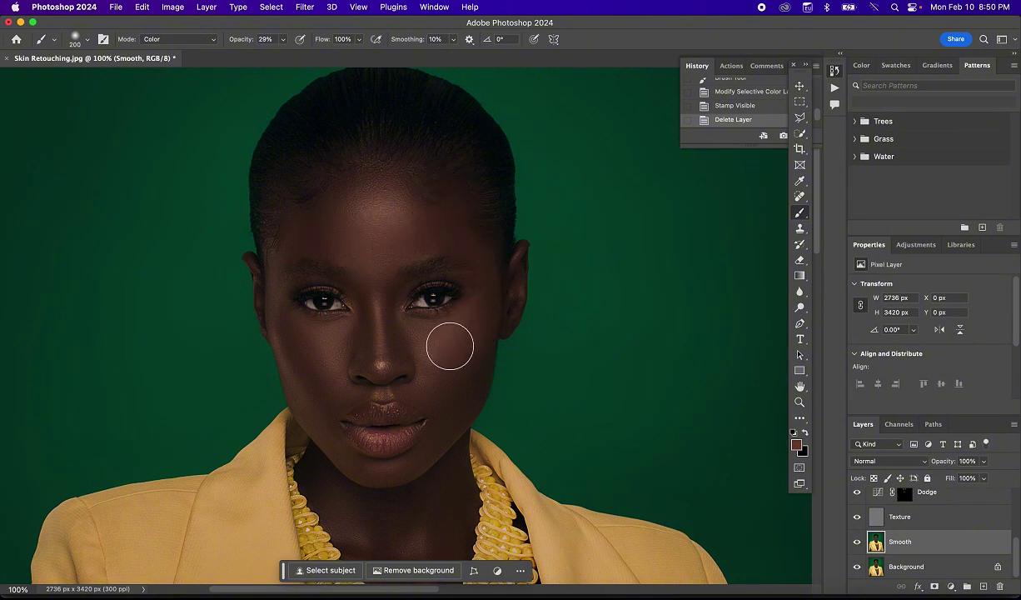
{"action": "mouse_move", "coordinate": [324, 339]}
{"action": "left_mouse_down"}
{"action": "mouse_move", "coordinate": [307, 378]}
{"action": "mouse_move", "coordinate": [445, 385]}
{"action": "mouse_move", "coordinate": [463, 338]}
{"action": "left_mouse_up"}
Reduce the brush size to 70 pixels and tint the skin around the eyes and temples.
{"action": "key", "text": "bracketleft"}
{"action": "key", "text": "bracketleft"}
{"action": "key", "text": "bracketleft"}
{"action": "key", "text": "bracketleft"}
{"action": "key", "text": "bracketleft"}
{"action": "key", "text": "bracketleft"}
{"action": "key", "text": "bracketleft"}
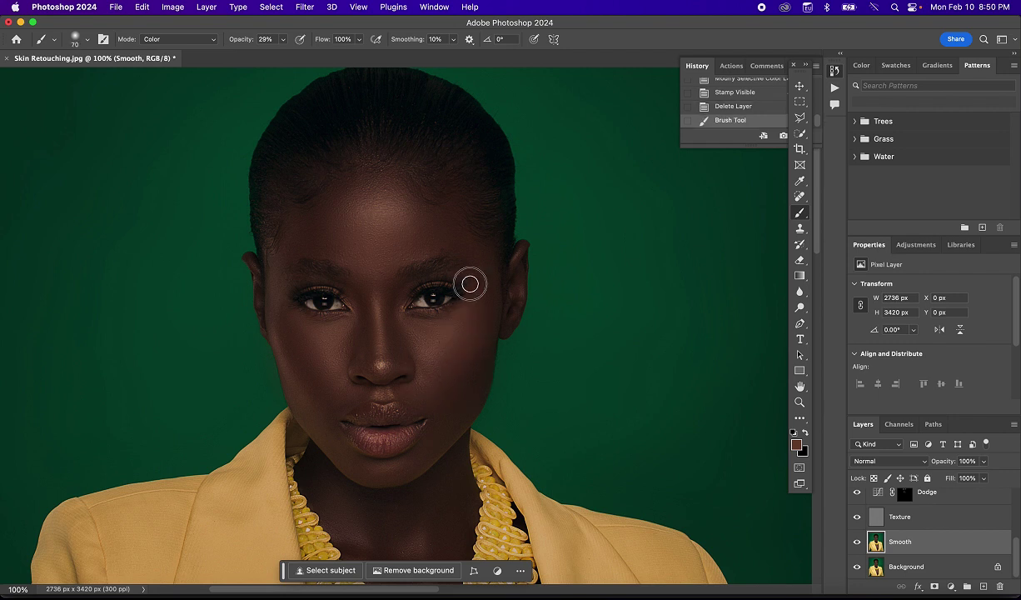
{"action": "left_click_drag", "start_coordinate": [470, 281], "coordinate": [399, 282]}
{"action": "left_click_drag", "start_coordinate": [287, 292], "coordinate": [276, 307]}
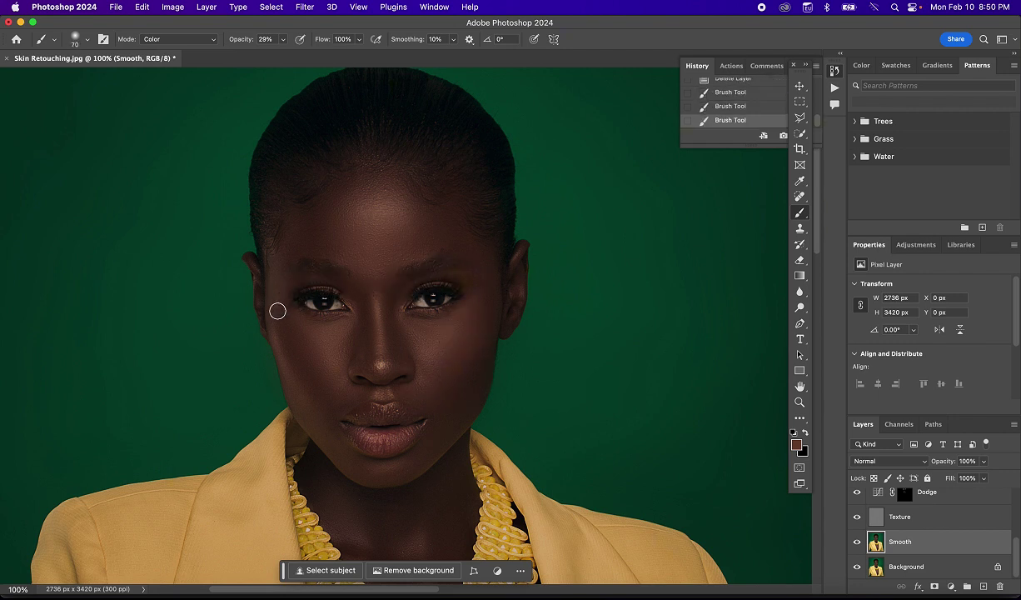
Enlarge the brush to 175 pixels and paint the sampled brown over the skin of the neck and chest.
{"action": "key", "text": "bracketright"}
{"action": "key", "text": "bracketright"}
{"action": "key", "text": "bracketright"}
{"action": "key", "text": "bracketright"}
{"action": "key", "text": "bracketright"}
{"action": "key", "text": "bracketright"}
{"action": "scroll", "coordinate": [456, 463], "scroll_direction": "down", "scroll_amount": 5}
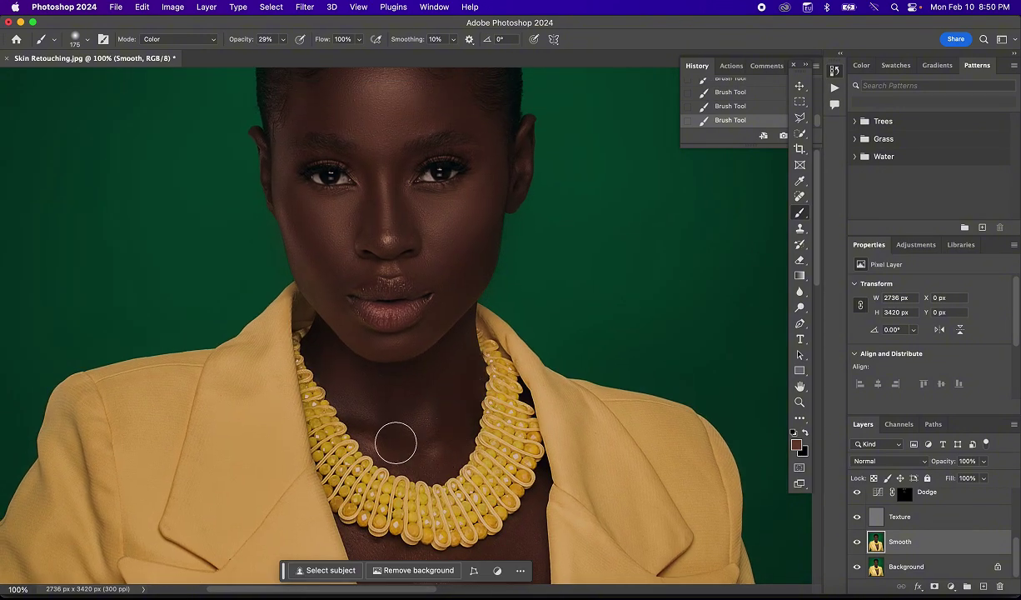
{"action": "scroll", "coordinate": [355, 403], "scroll_direction": "down", "scroll_amount": 7}
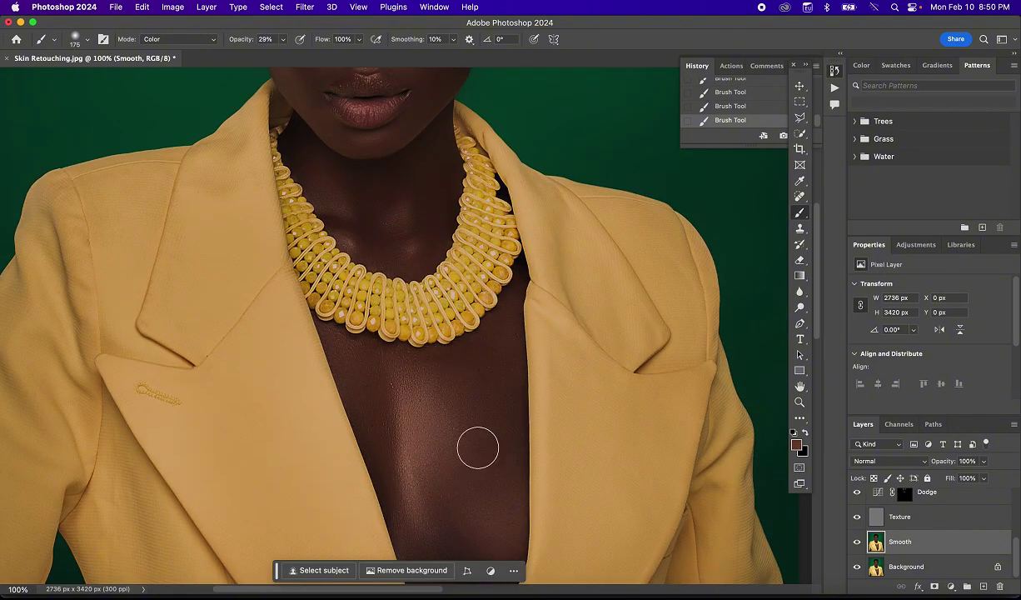
{"action": "scroll", "coordinate": [501, 424], "scroll_direction": "down", "scroll_amount": 6}
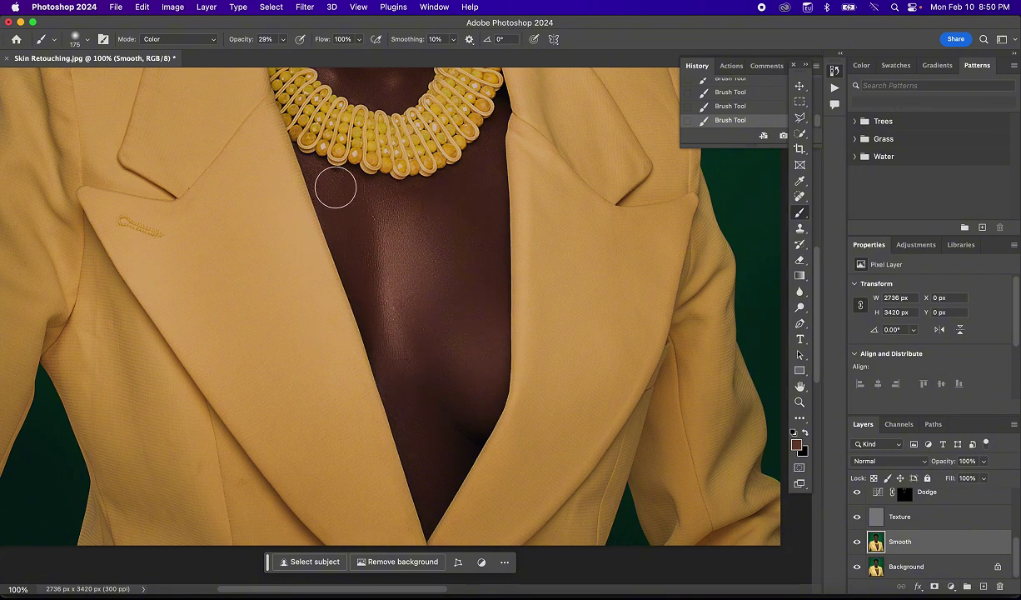
{"action": "key", "text": "super+0"}
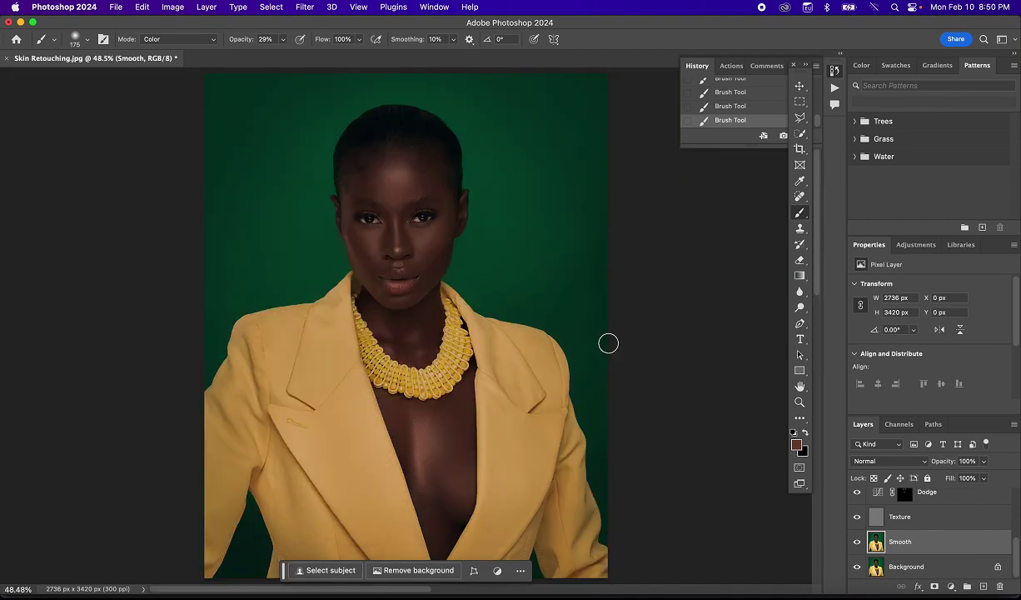
Stamp all visible layers into a new merged layer above Color Fill 2.
{"action": "scroll", "coordinate": [915, 544], "scroll_direction": "up", "scroll_amount": 4}
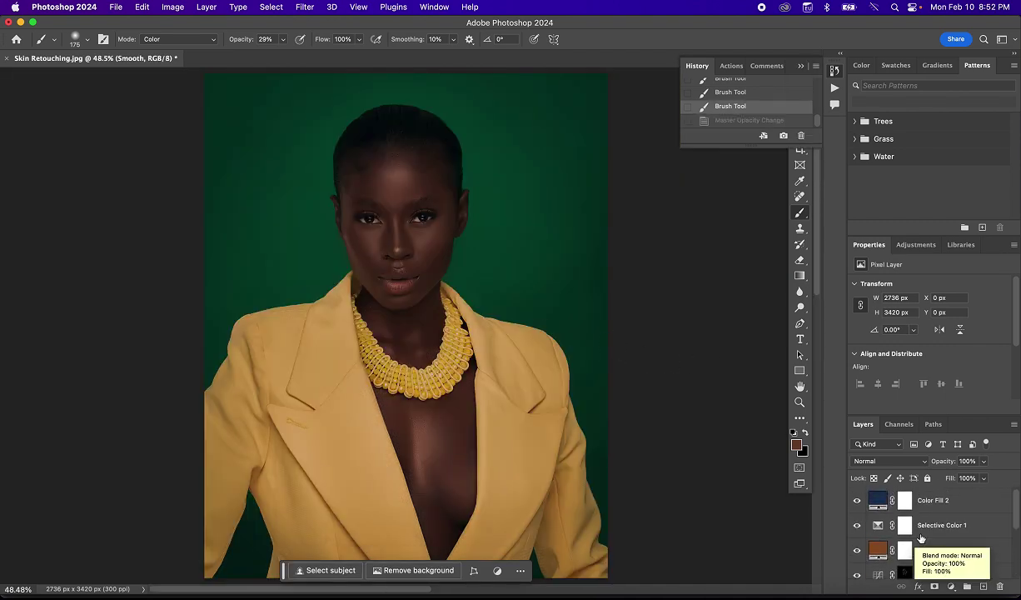
{"action": "left_click", "coordinate": [945, 499]}
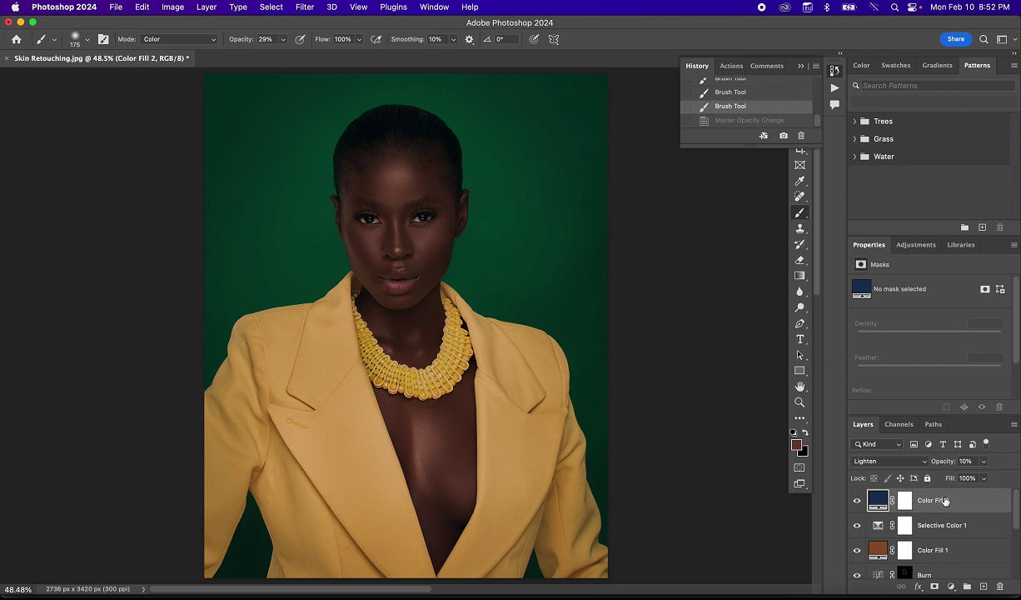
{"action": "key", "text": "super+alt+shift+e"}
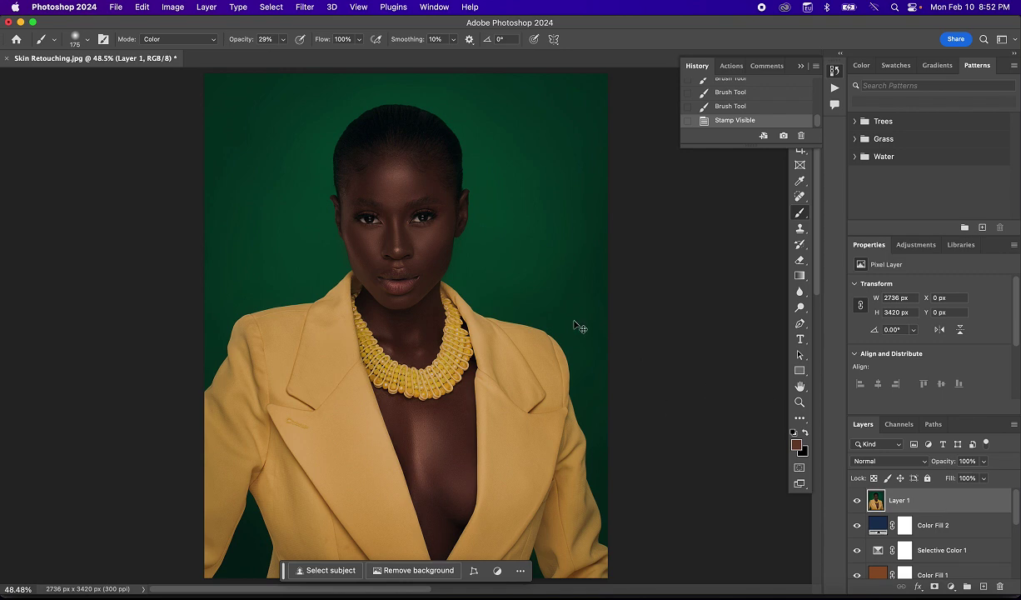
Change the merged layer's blend mode to Linear Light.
{"action": "key", "text": "super+plus"}
{"action": "key", "text": "super+plus"}
{"action": "key", "text": "super+plus"}
{"action": "scroll", "coordinate": [456, 262], "scroll_direction": "up", "scroll_amount": 5}
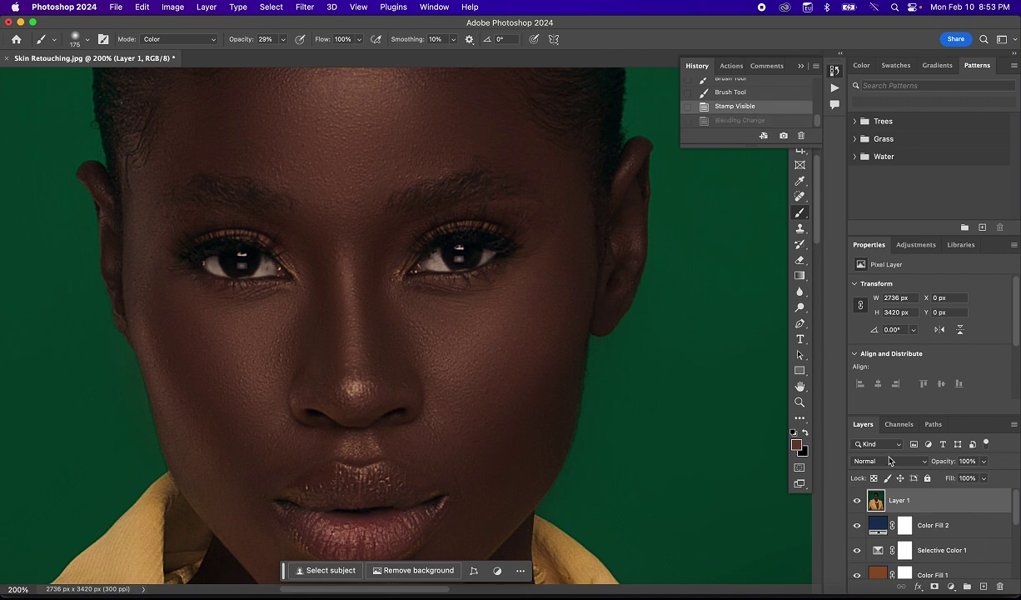
{"action": "left_click", "coordinate": [888, 461]}
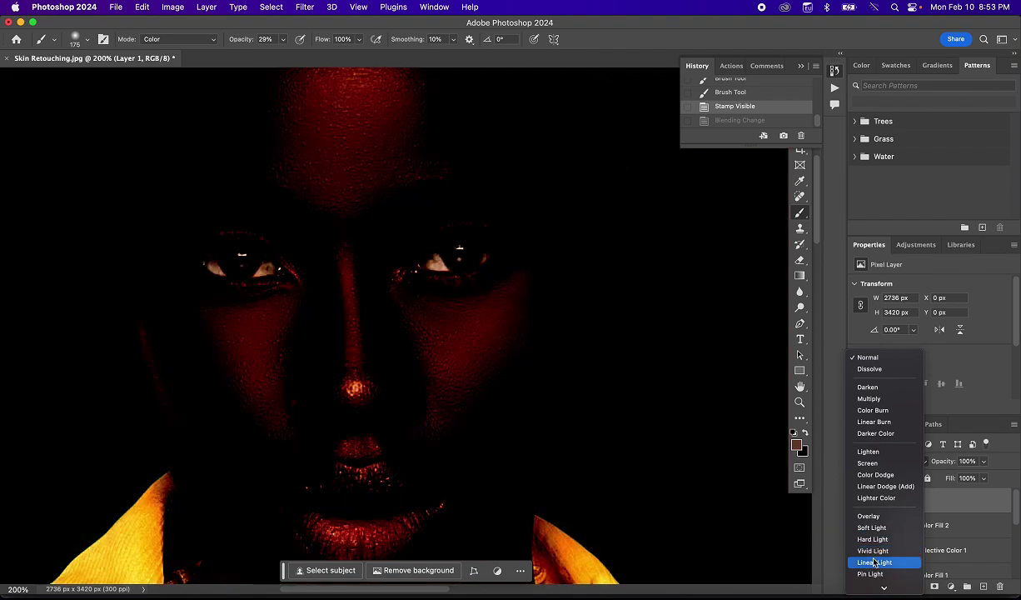
{"action": "left_click", "coordinate": [874, 563]}
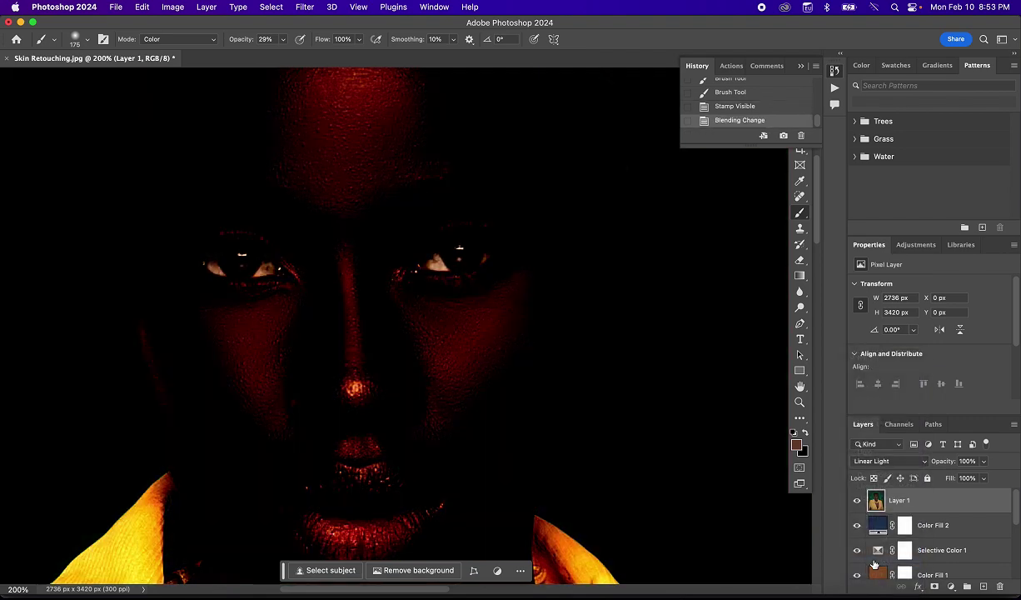
Apply a High Pass filter with a radius of 1.0 pixel to the merged Linear Light layer.
{"action": "left_click", "coordinate": [305, 7]}
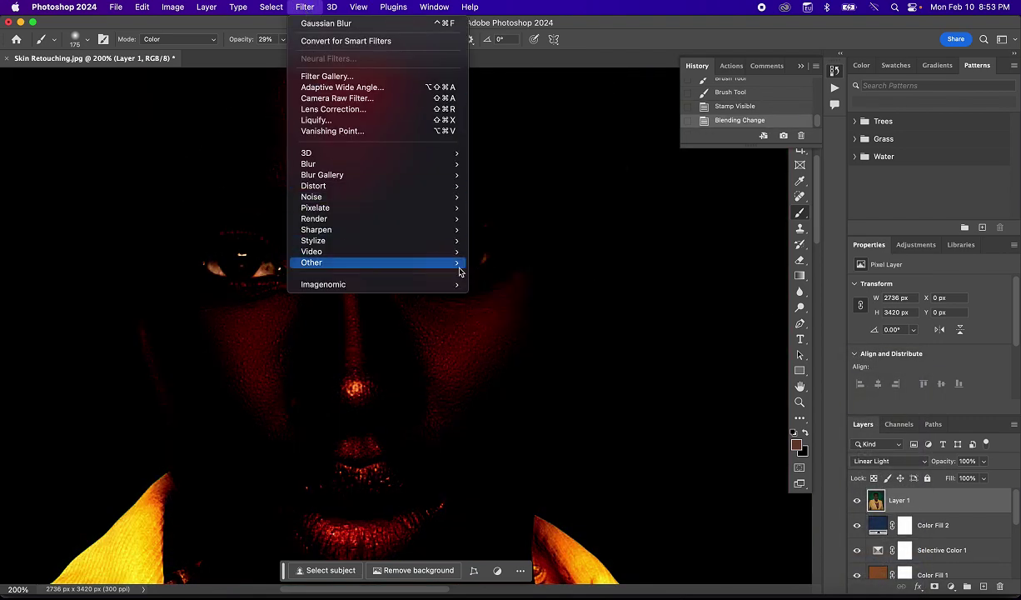
{"action": "mouse_move", "coordinate": [458, 263]}
{"action": "left_click", "coordinate": [492, 276]}
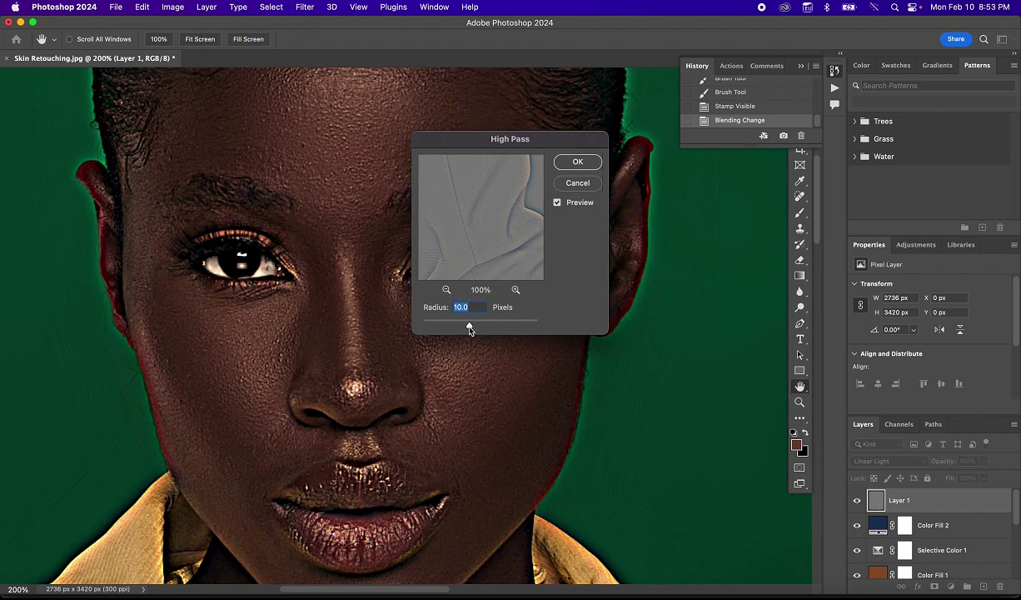
{"action": "left_click_drag", "start_coordinate": [469, 329], "coordinate": [429, 329]}
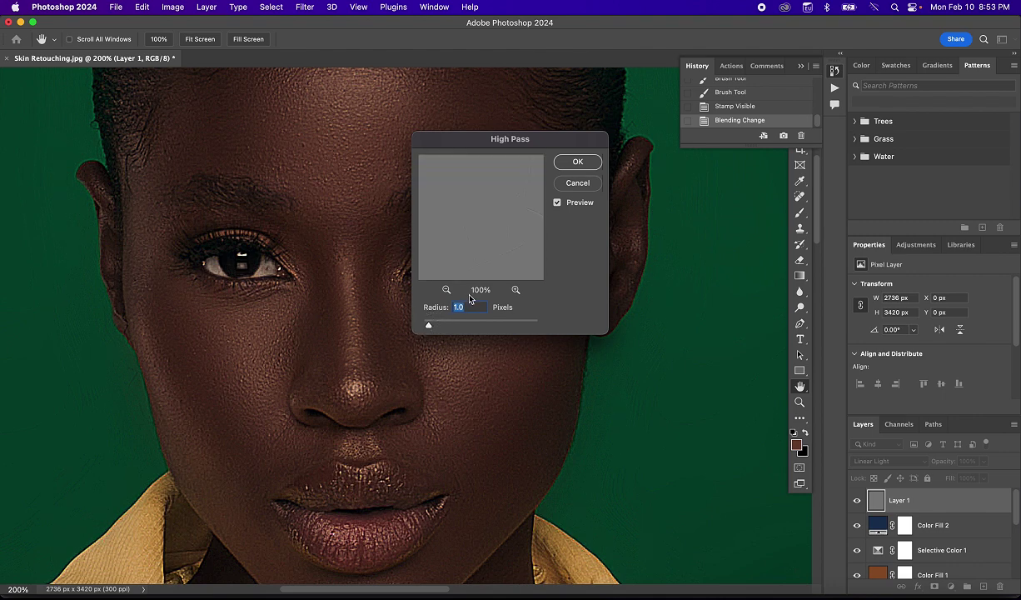
{"action": "left_click", "coordinate": [557, 203]}
{"action": "left_click", "coordinate": [576, 161]}
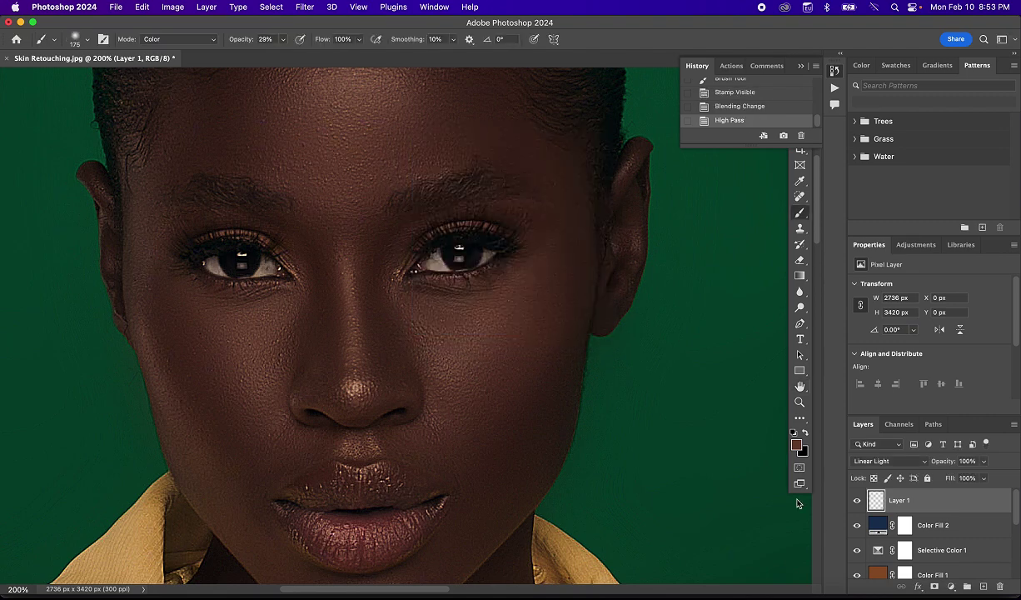
Toggle Layer 1's visibility to compare the sharpening, and set the layer's opacity to 80%.
{"action": "left_click", "coordinate": [857, 501]}
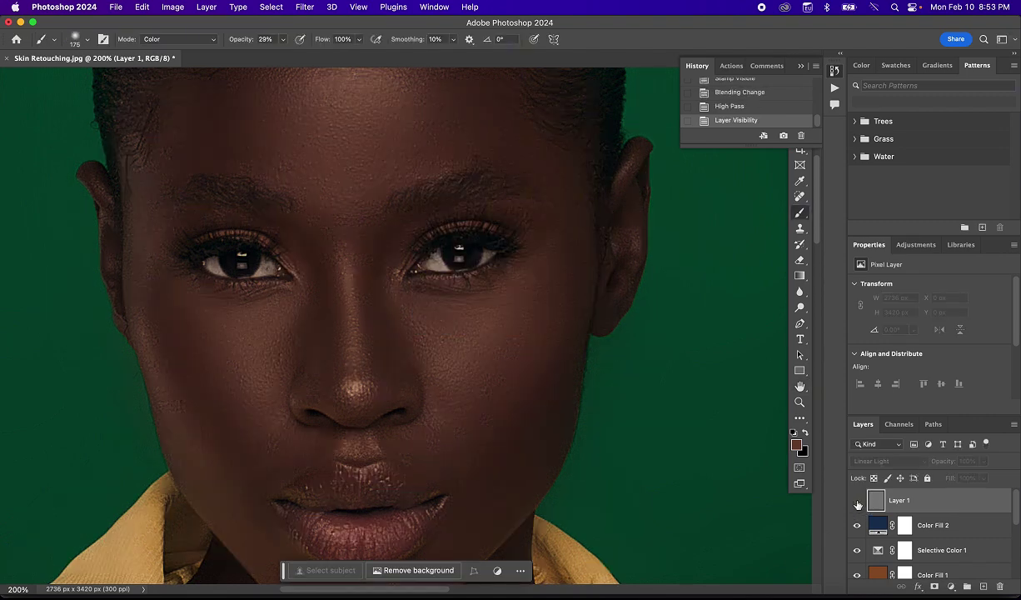
{"action": "left_click", "coordinate": [856, 501]}
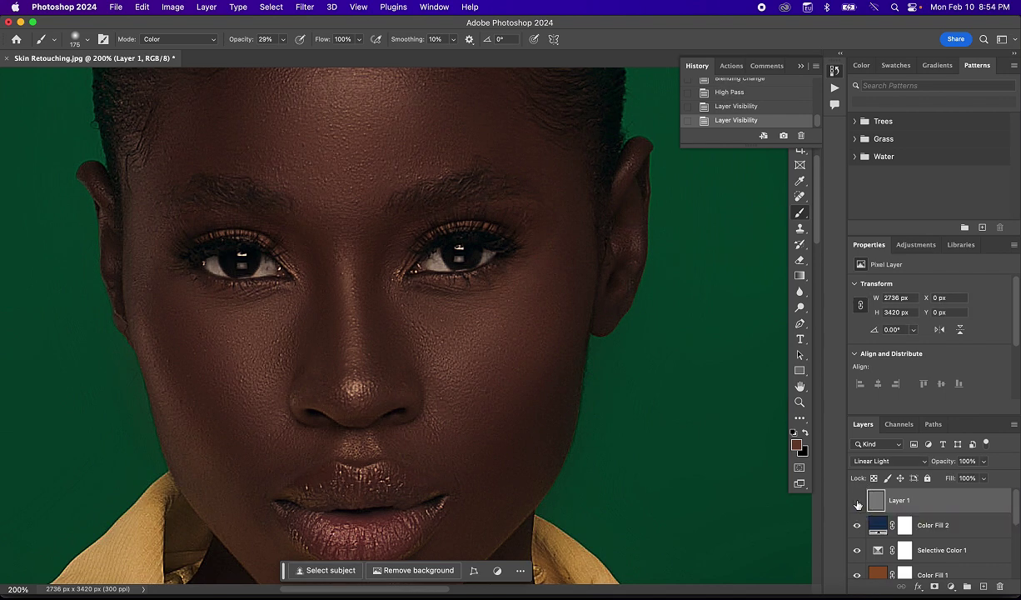
{"action": "left_click", "coordinate": [857, 502]}
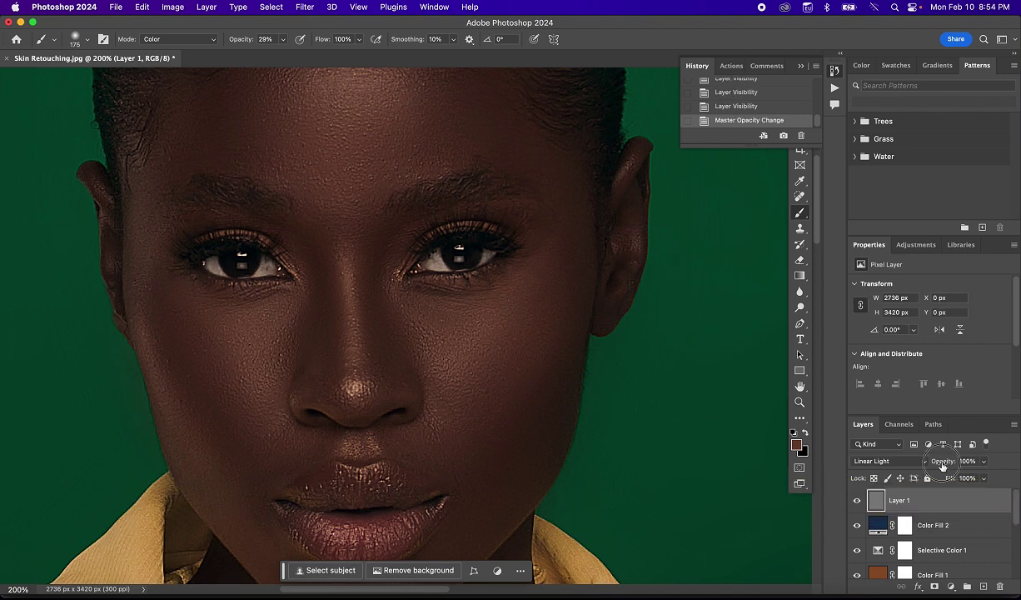
{"action": "left_click_drag", "start_coordinate": [942, 467], "coordinate": [925, 474]}
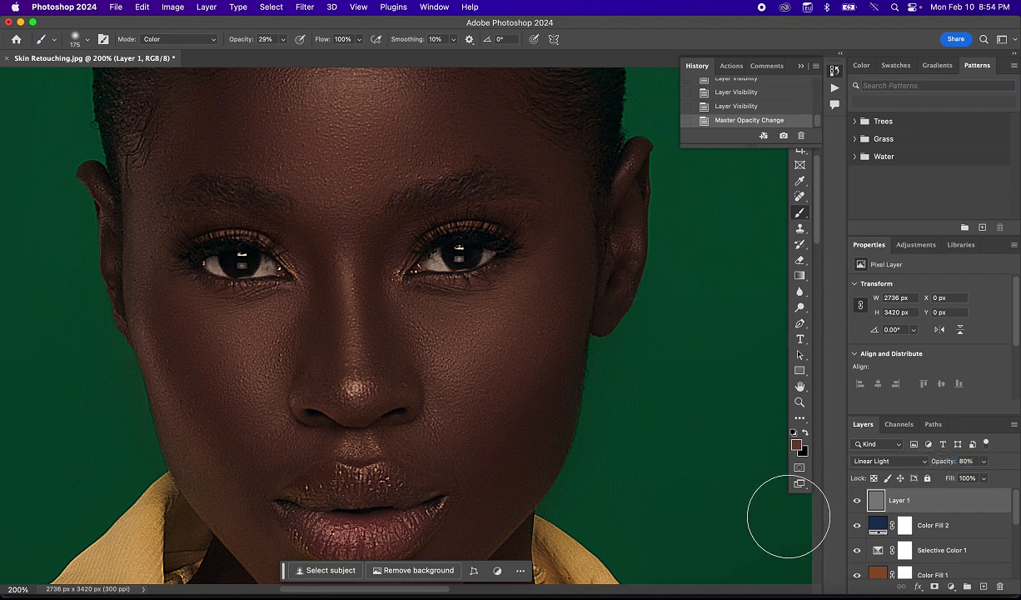
Compare the original portrait with the retouched result by showing only the Background layer and restoring all the layers.
{"action": "key", "text": "super+0"}
{"action": "scroll", "coordinate": [922, 551], "scroll_direction": "down", "scroll_amount": 3}
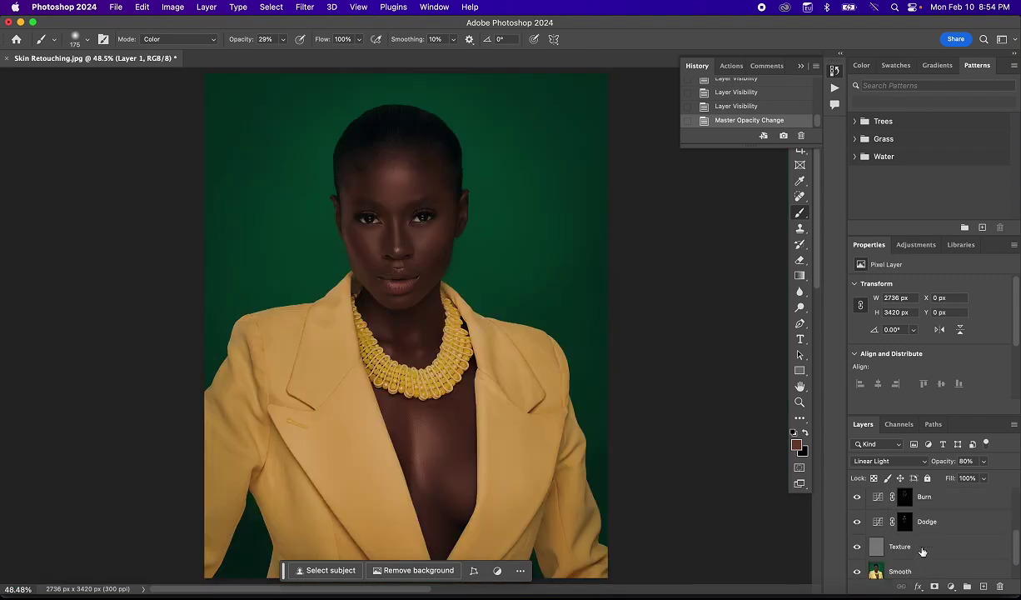
{"action": "scroll", "coordinate": [922, 552], "scroll_direction": "down", "scroll_amount": 1}
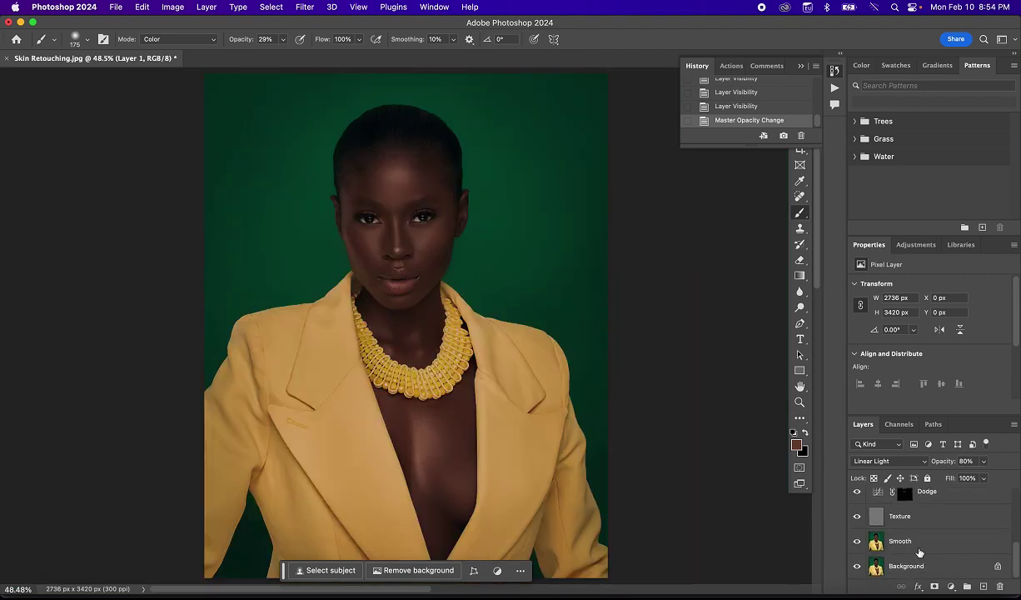
{"action": "left_click", "coordinate": [856, 566]}
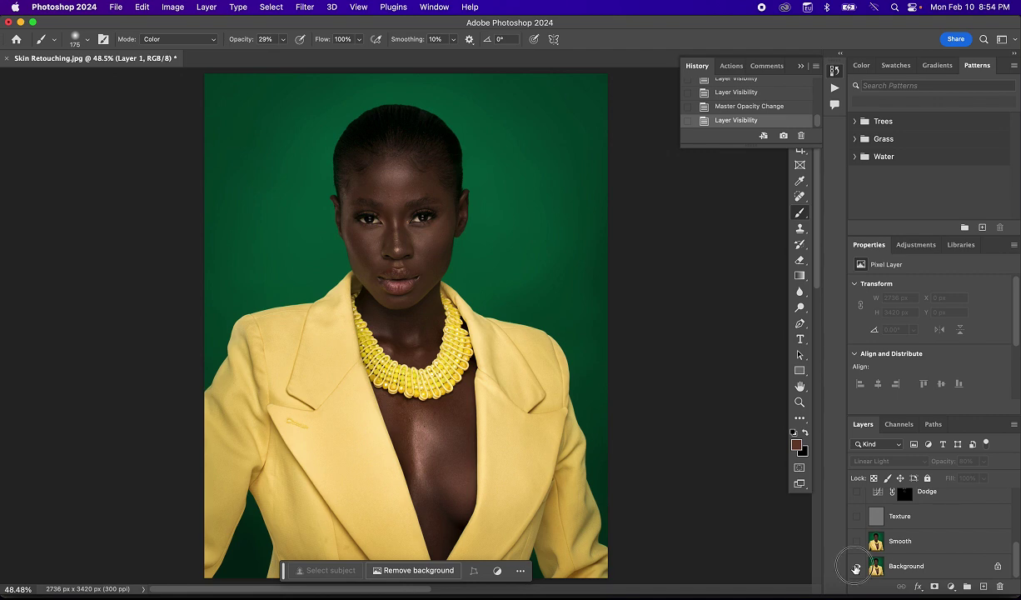
{"action": "left_click", "coordinate": [857, 567]}
{"action": "left_click", "coordinate": [856, 567], "text": "alt"}
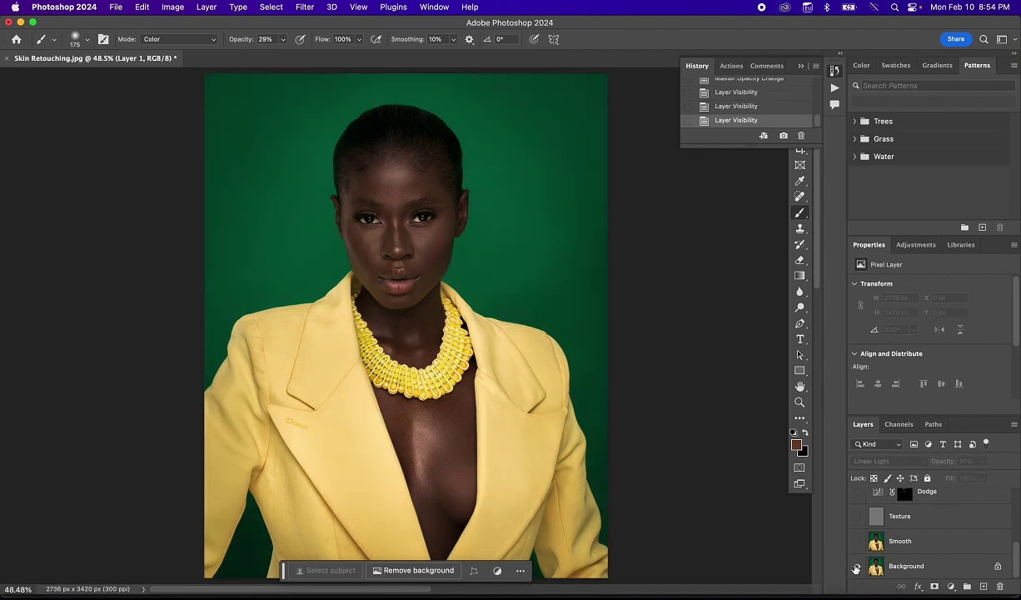
{"action": "left_click", "coordinate": [856, 567], "text": "alt"}
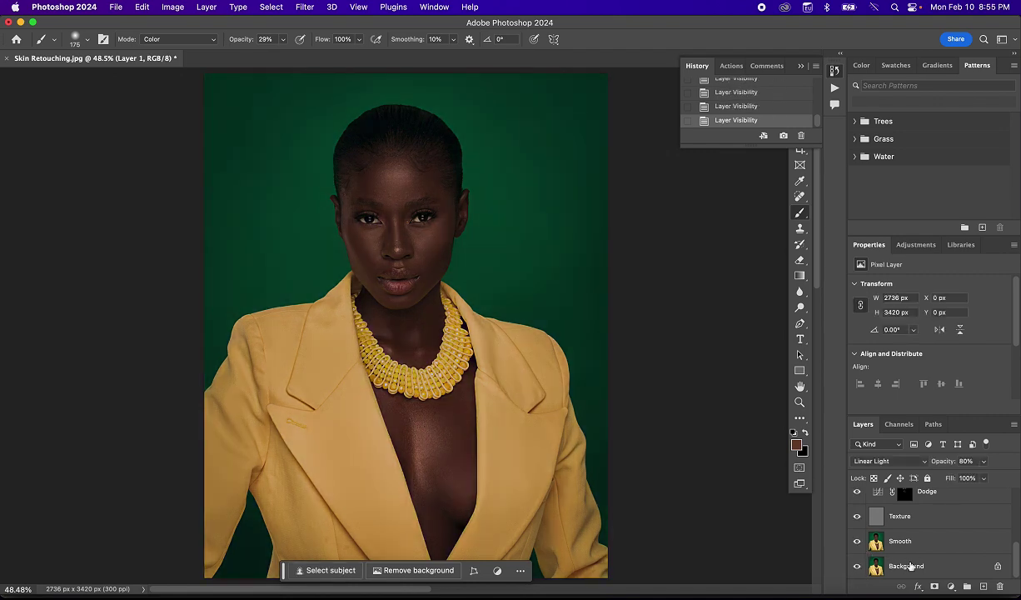